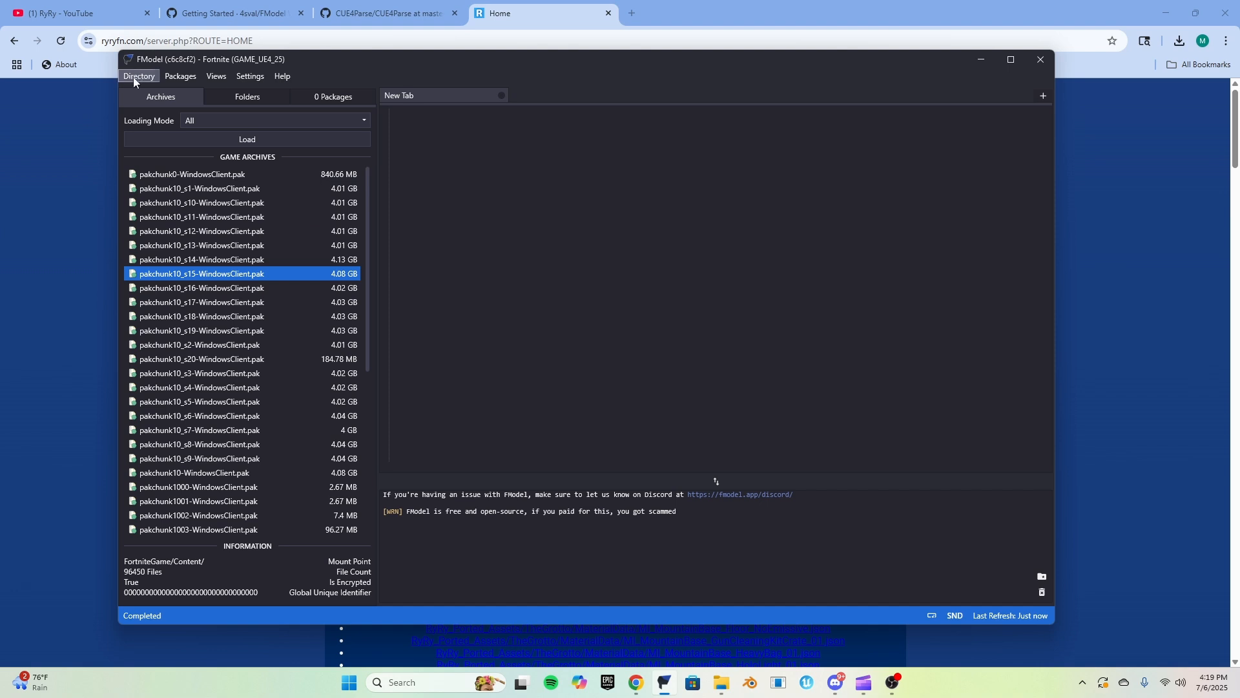
Open the directory selector and remove the Paks entry from the detected games
click(141, 79)
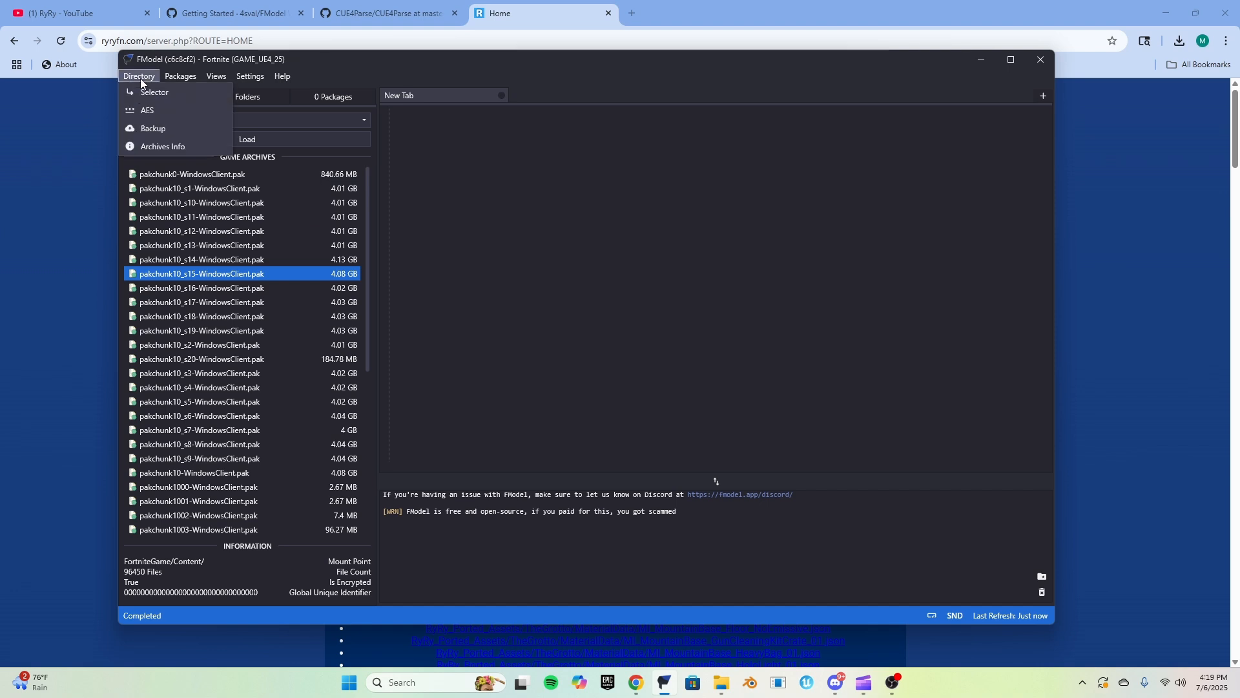
click(155, 92)
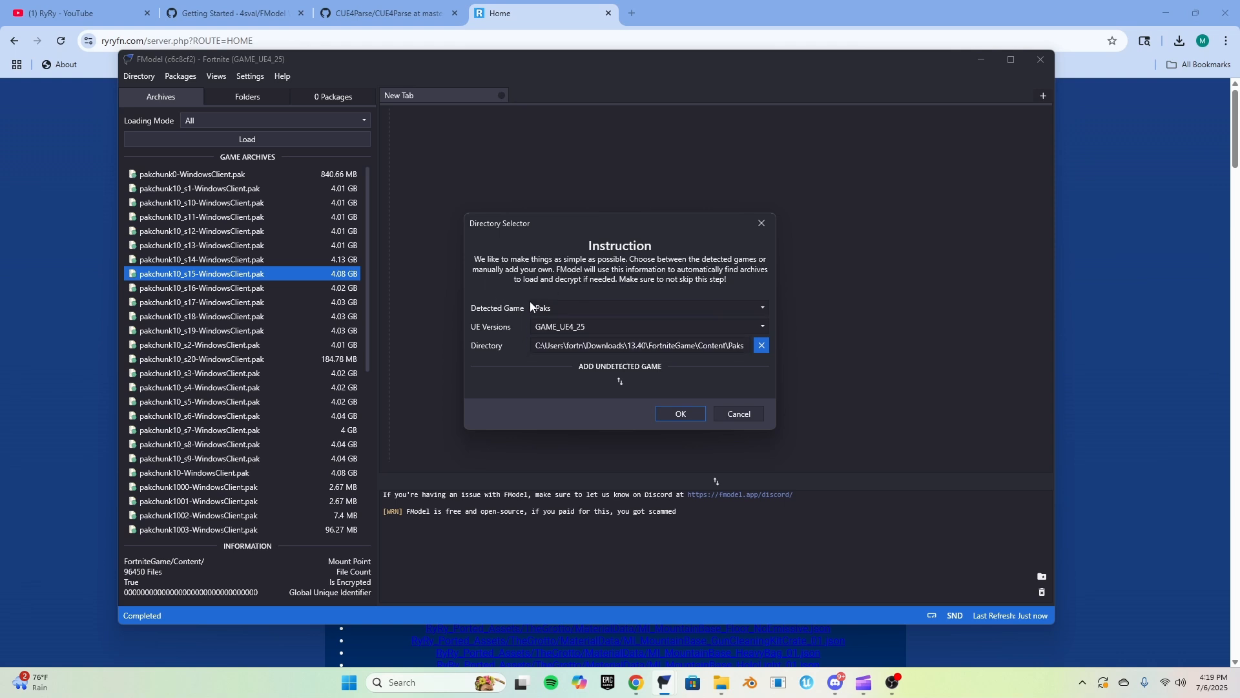
click(563, 312)
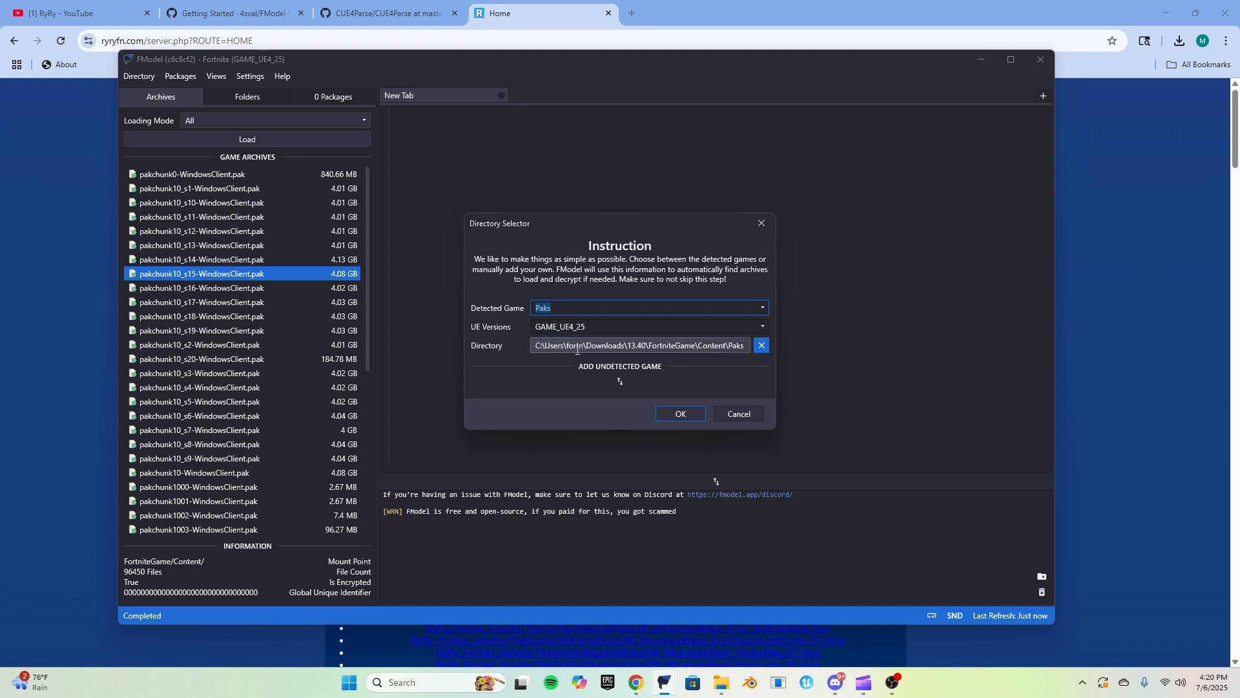
drag(746, 346, 637, 346)
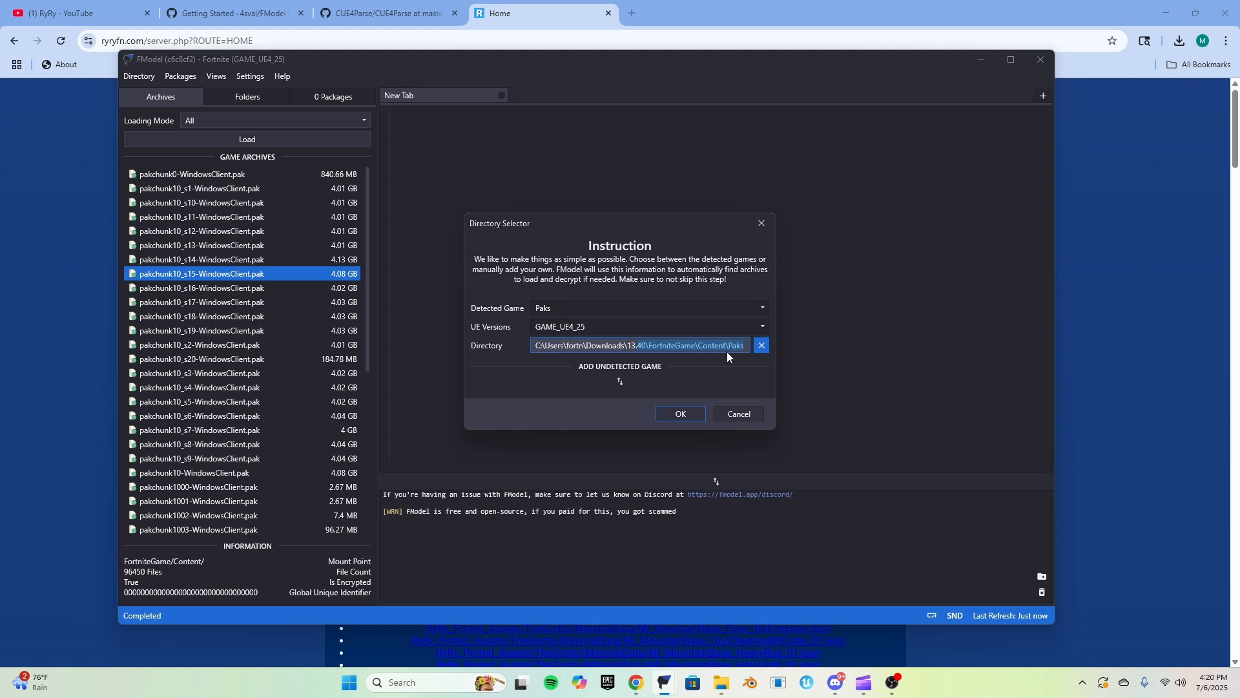
click(759, 347)
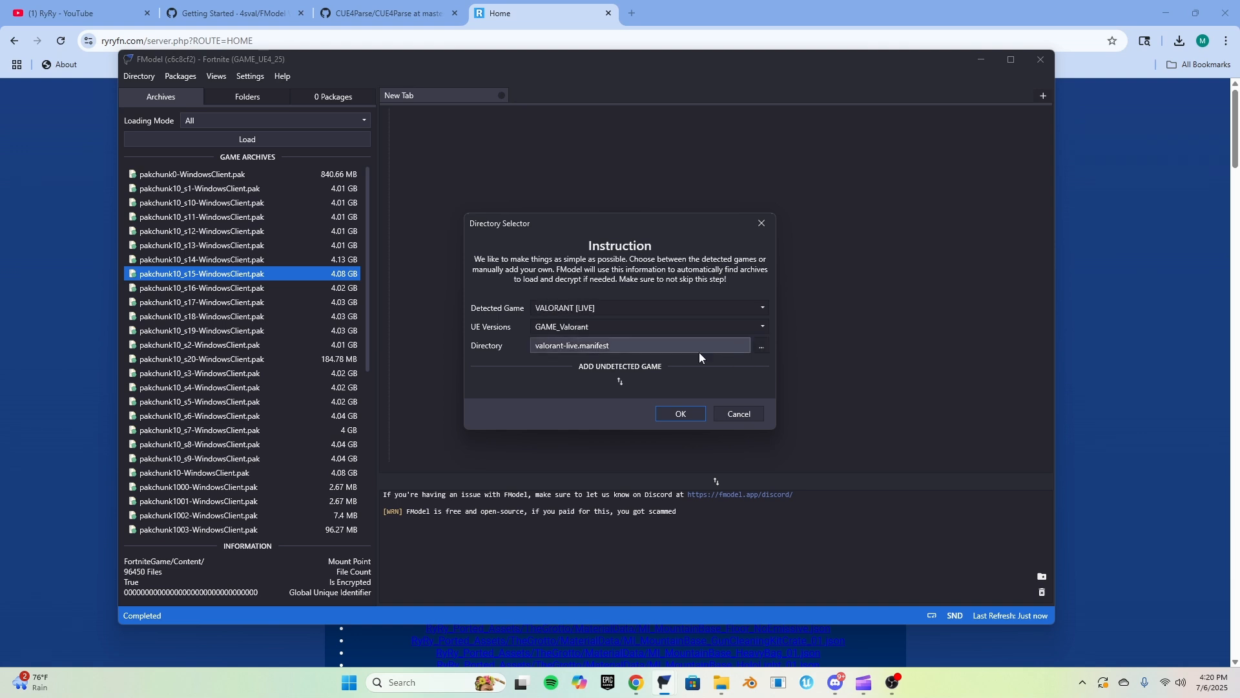
Set the game directory to the Downloads\13.40\FortniteGame\Content\Paks folder
click(761, 347)
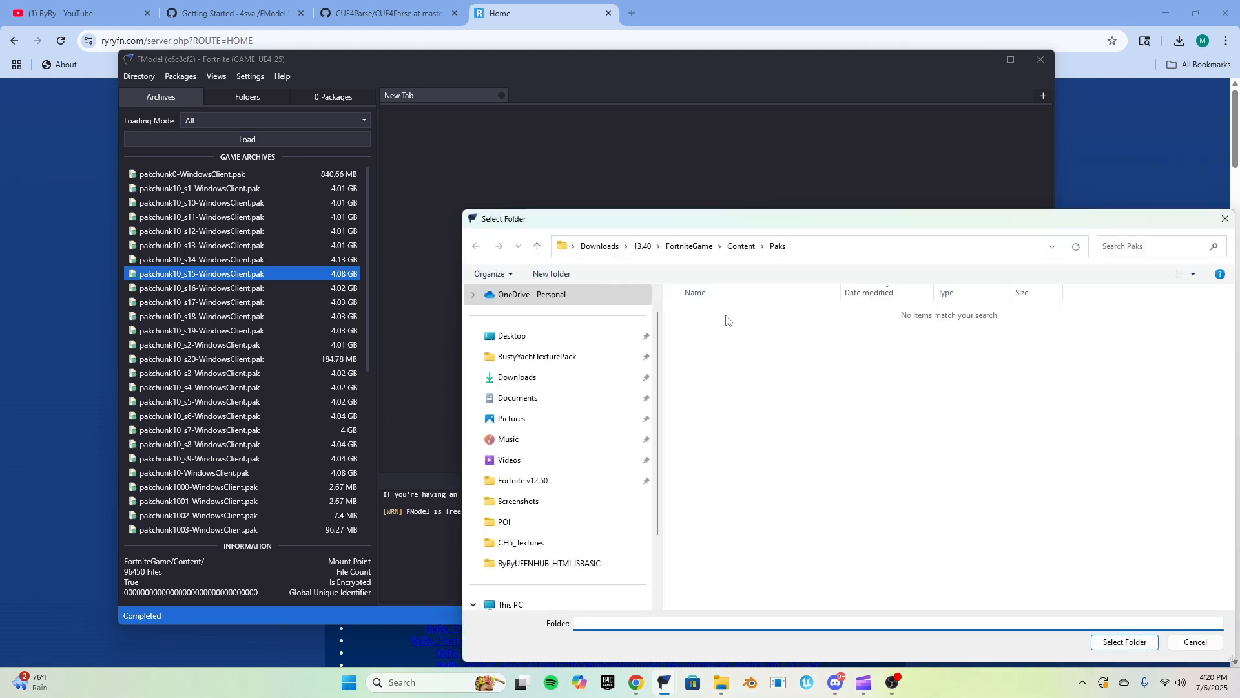
drag(742, 218, 531, 131)
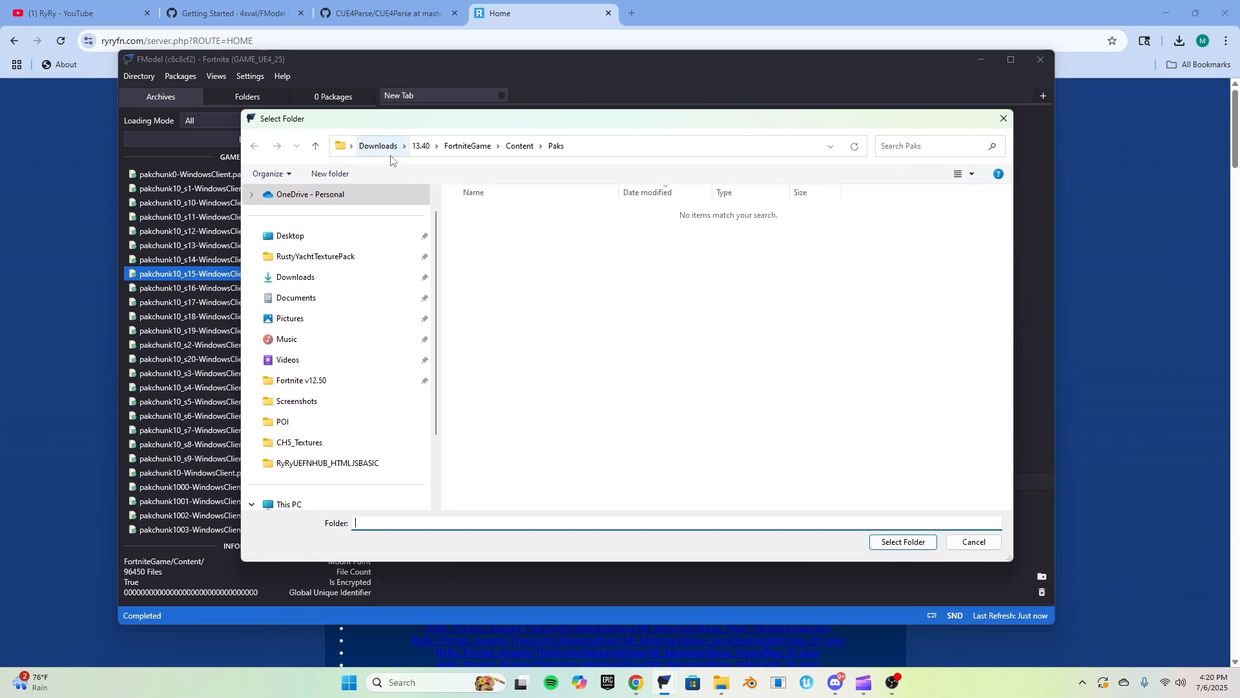
click(307, 282)
scroll(569, 323, down, 1)
scroll(553, 391, down, 5)
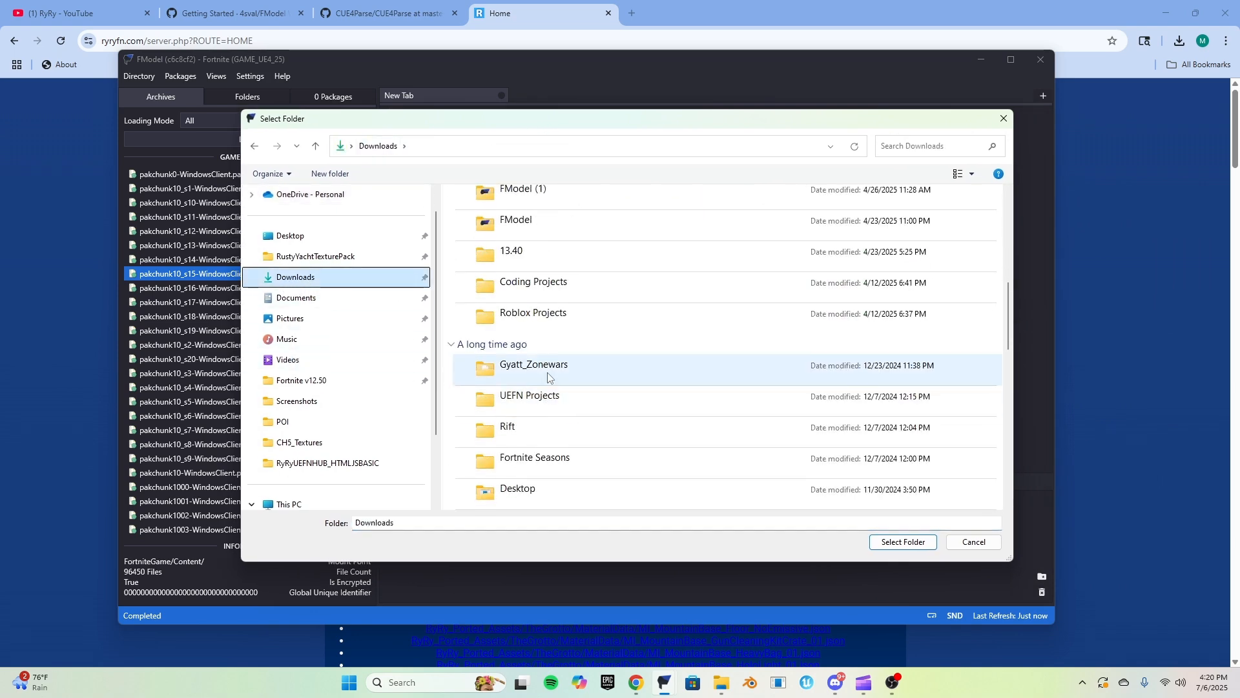
scroll(539, 374, up, 1)
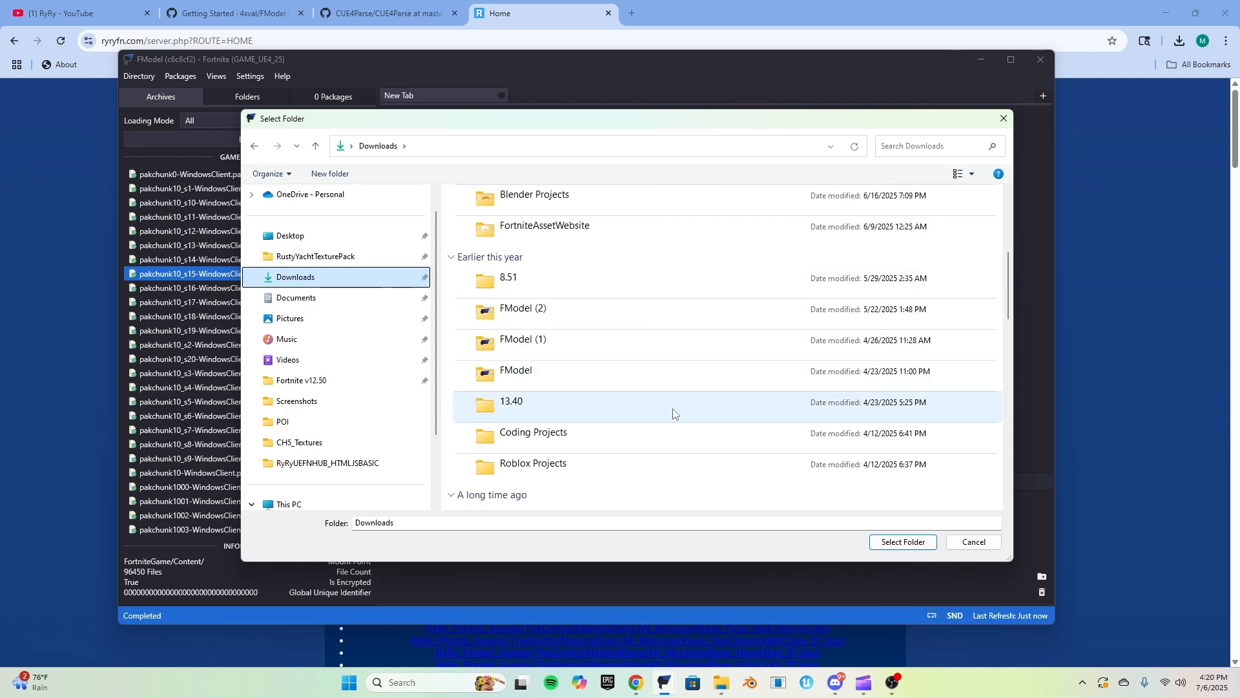
double_click(558, 413)
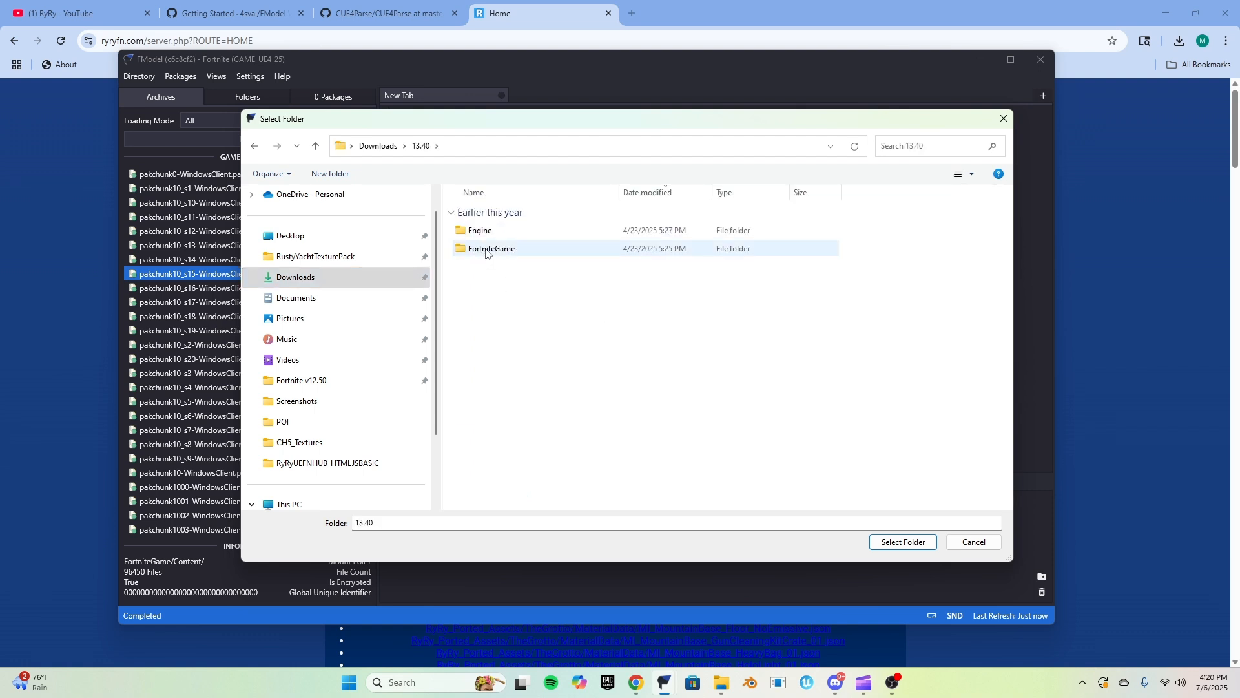
double_click(516, 252)
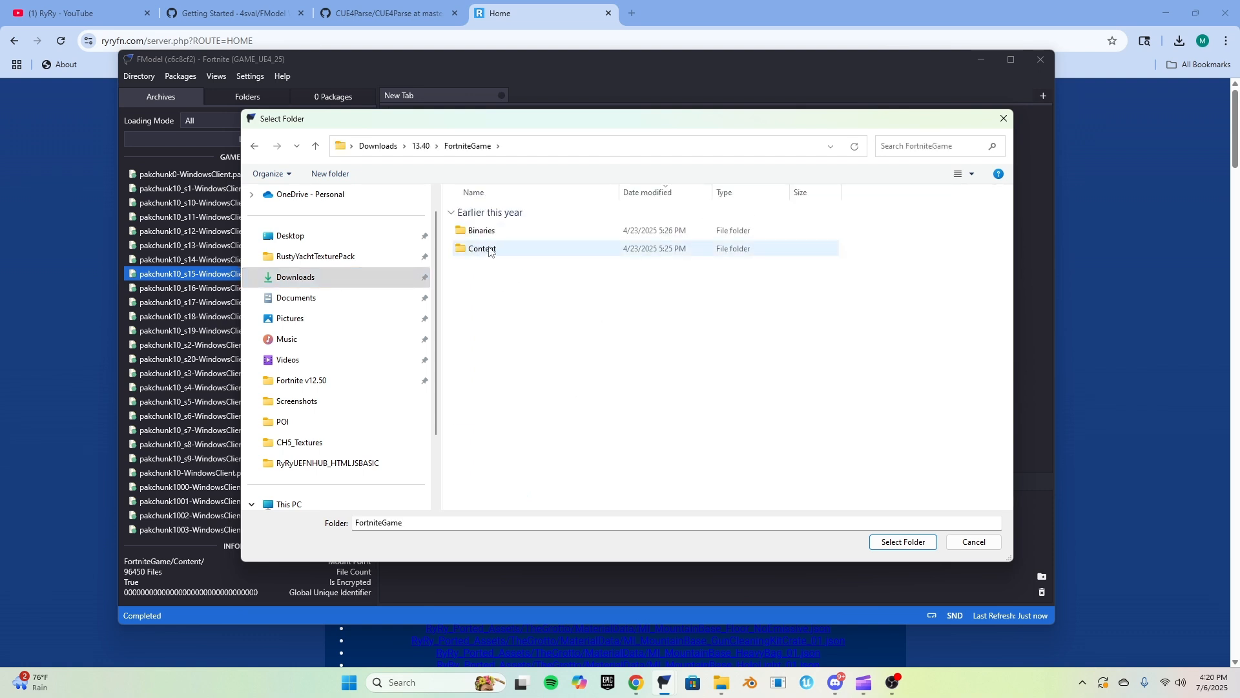
double_click(489, 251)
double_click(494, 233)
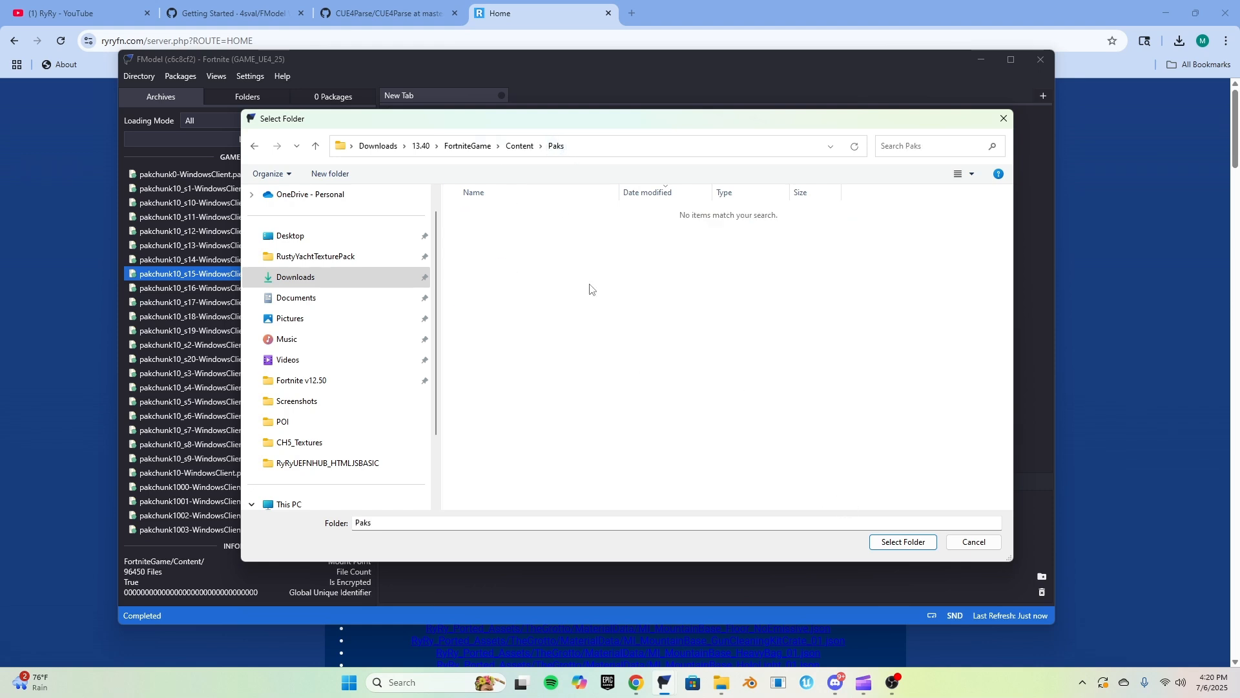
click(922, 550)
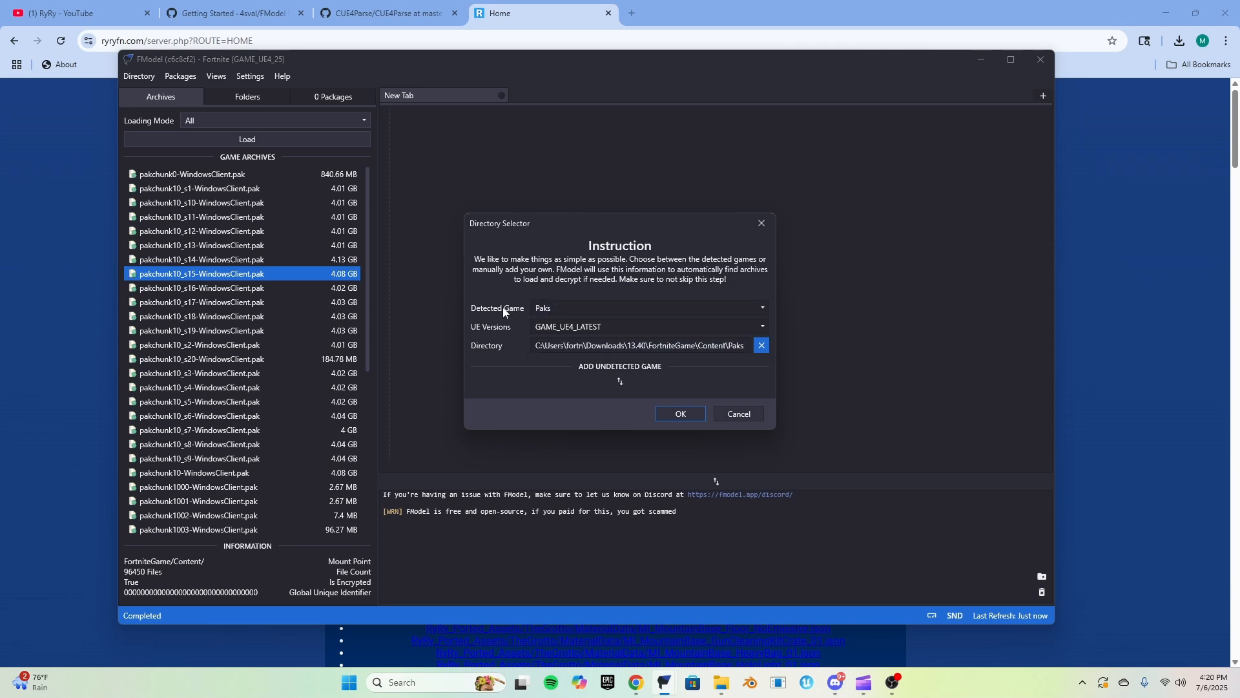
drag(559, 312, 537, 338)
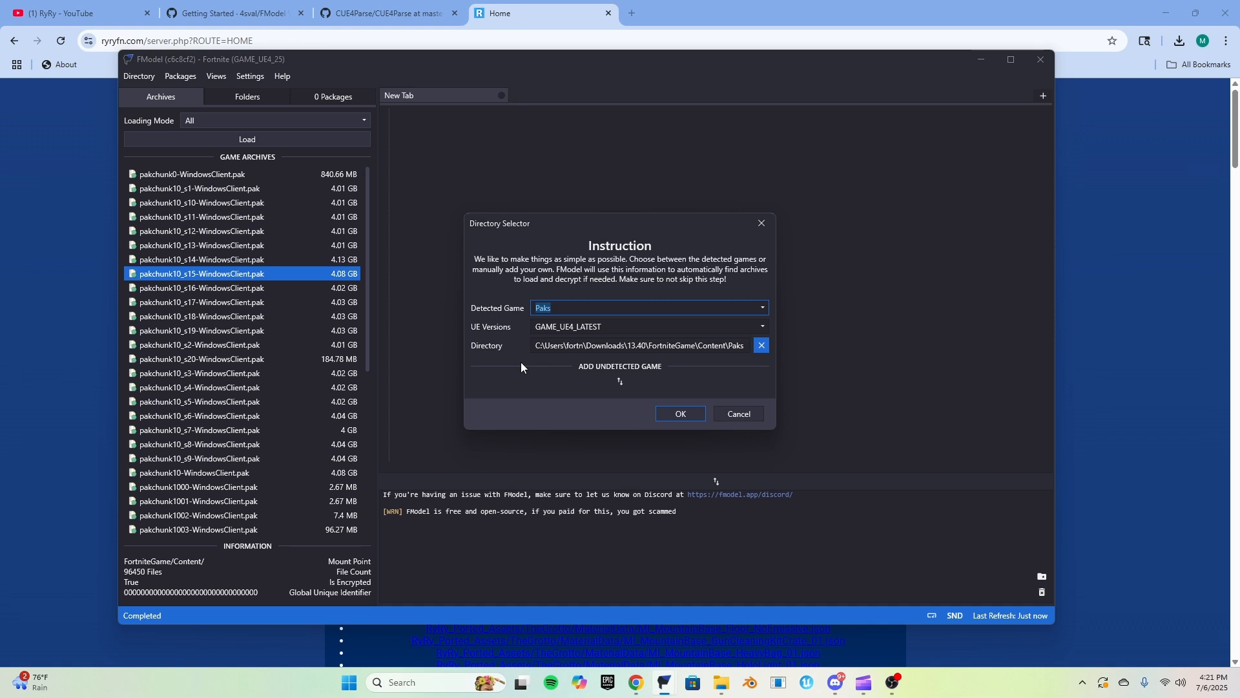
Switch to the browser and open the Mappings page from the website's Useful Links
click(83, 217)
click(476, 259)
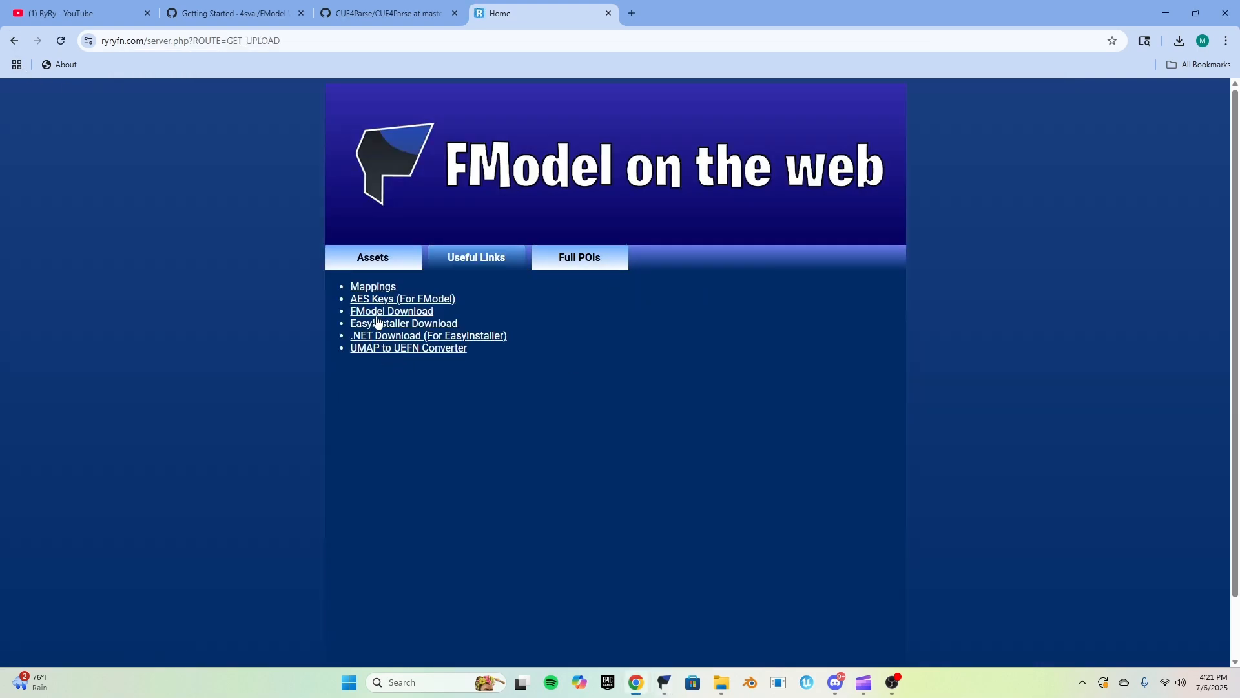
click(383, 287)
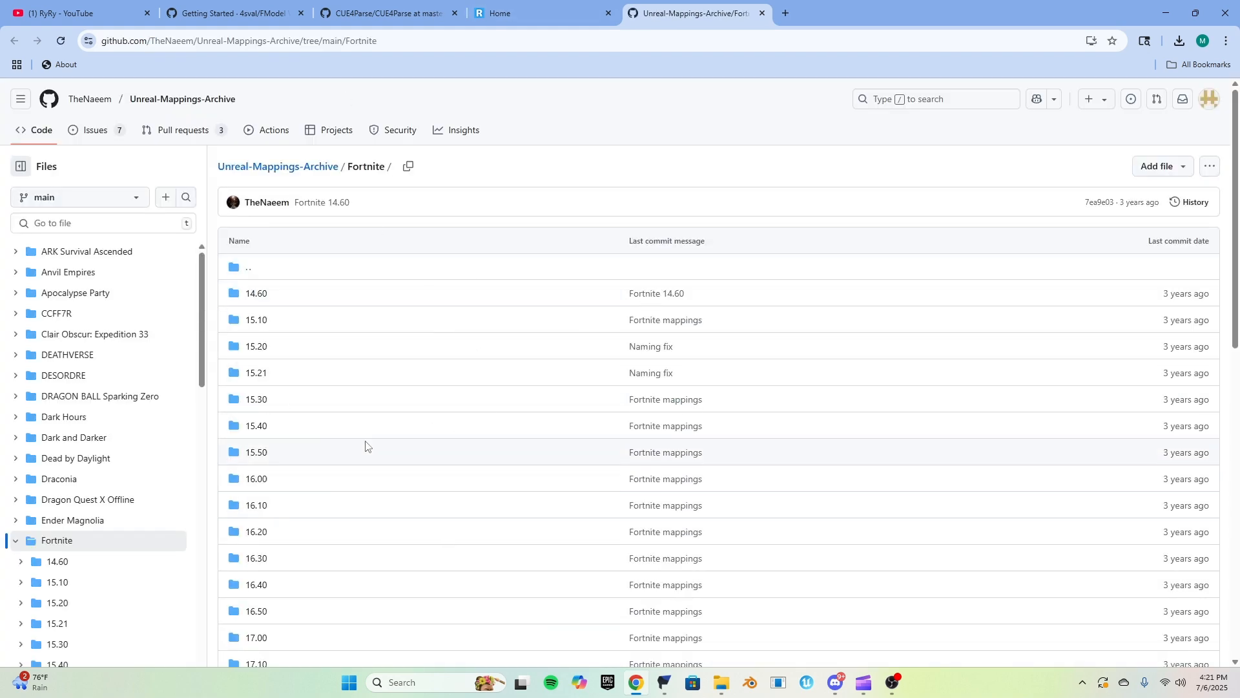
Expand the 14.60 and 15.10 version folders under Fortnite in the repository's file tree
scroll(115, 443, down, 2)
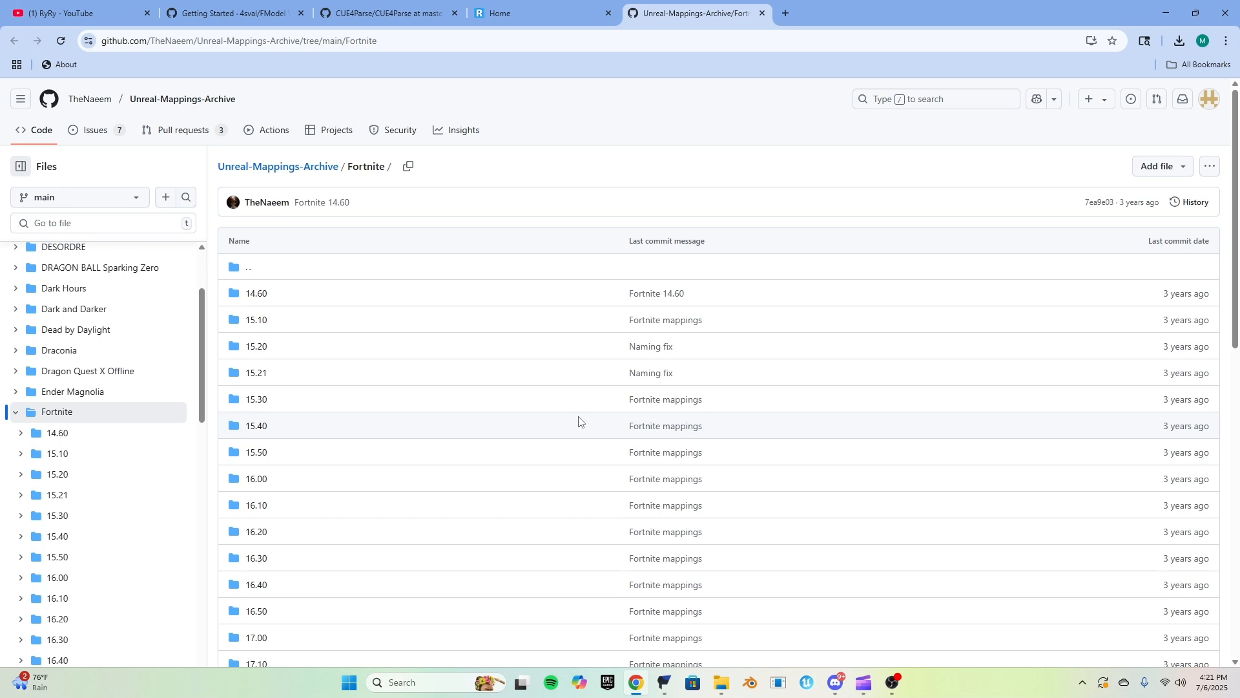
scroll(232, 443, down, 3)
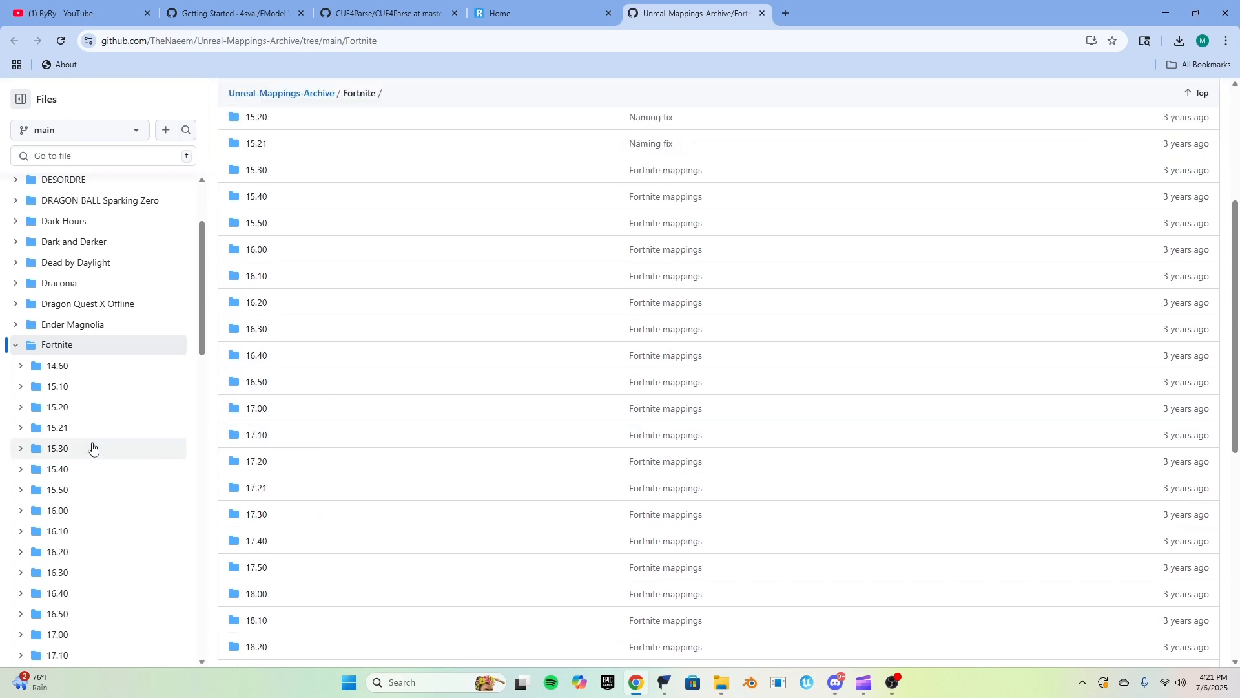
scroll(64, 432, down, 3)
scroll(39, 439, up, 4)
click(26, 365)
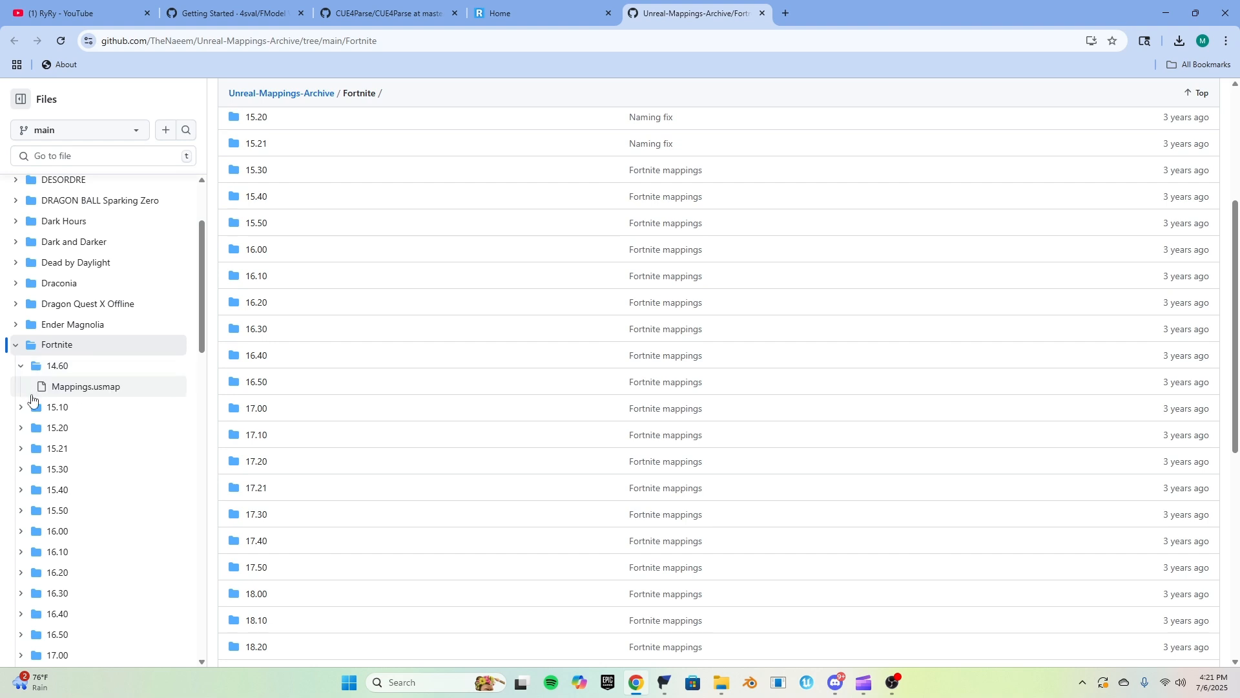
click(22, 406)
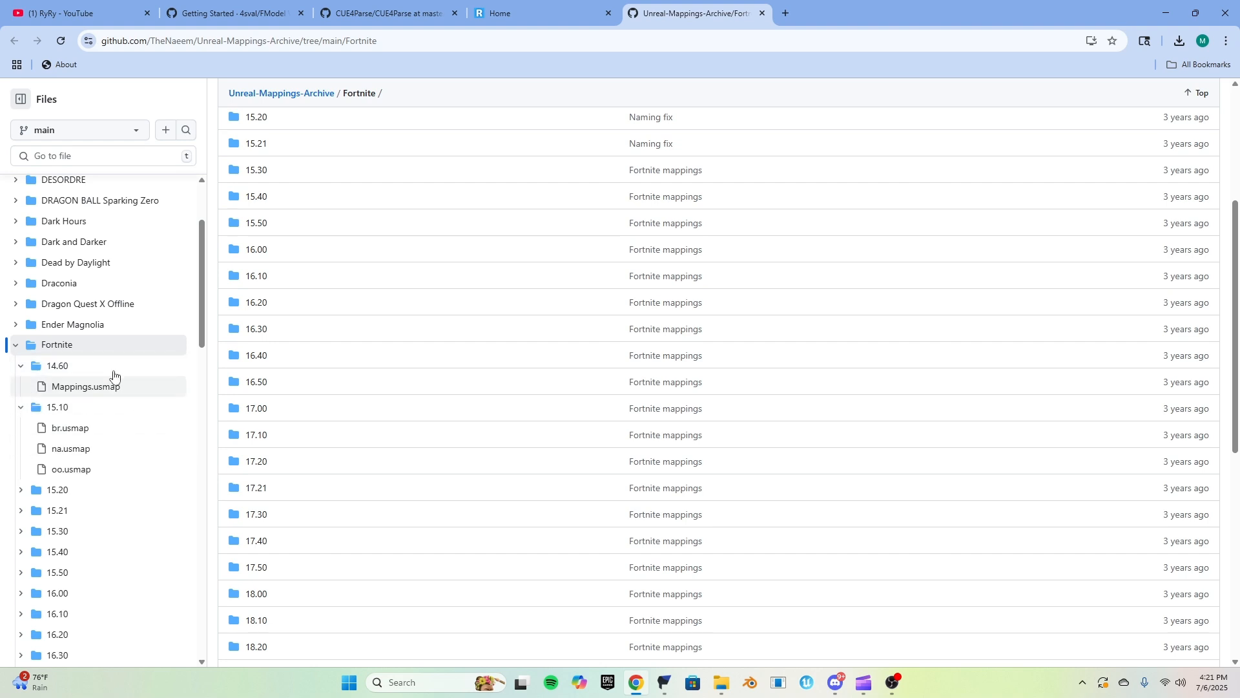
View the br.usmap file in 15.10 and Mappings.usmap in 14.60, returning to br.usmap at the end
drag(48, 428, 103, 428)
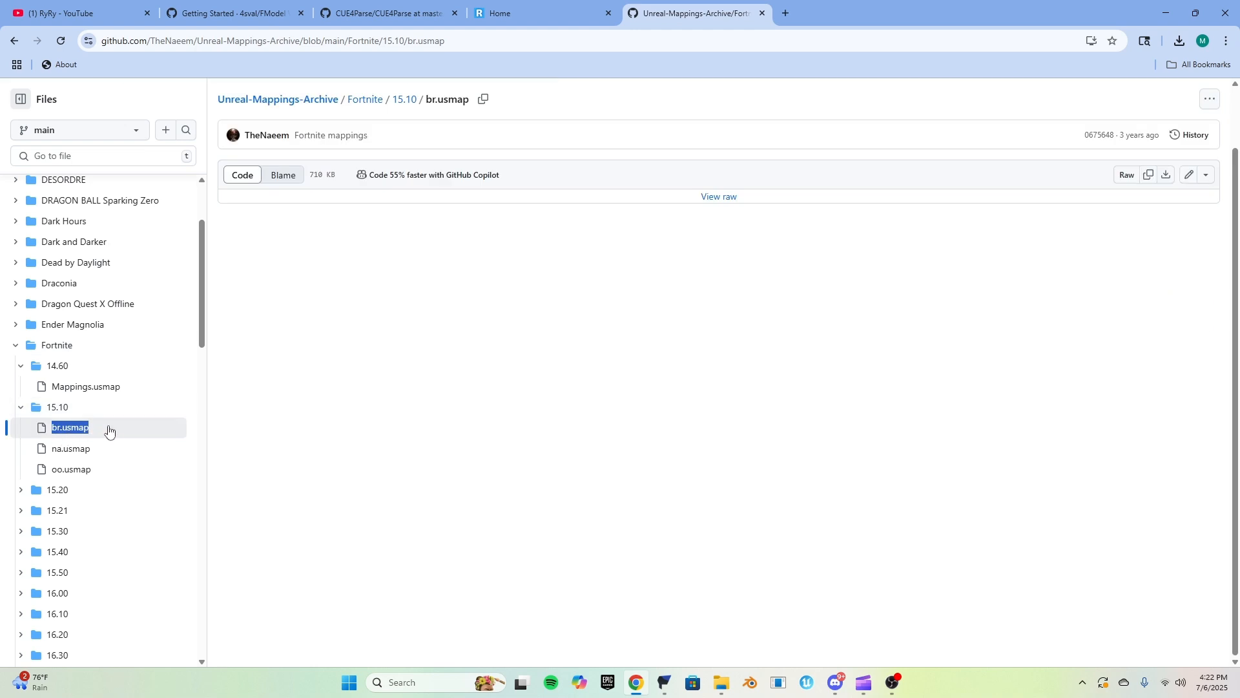
click(108, 428)
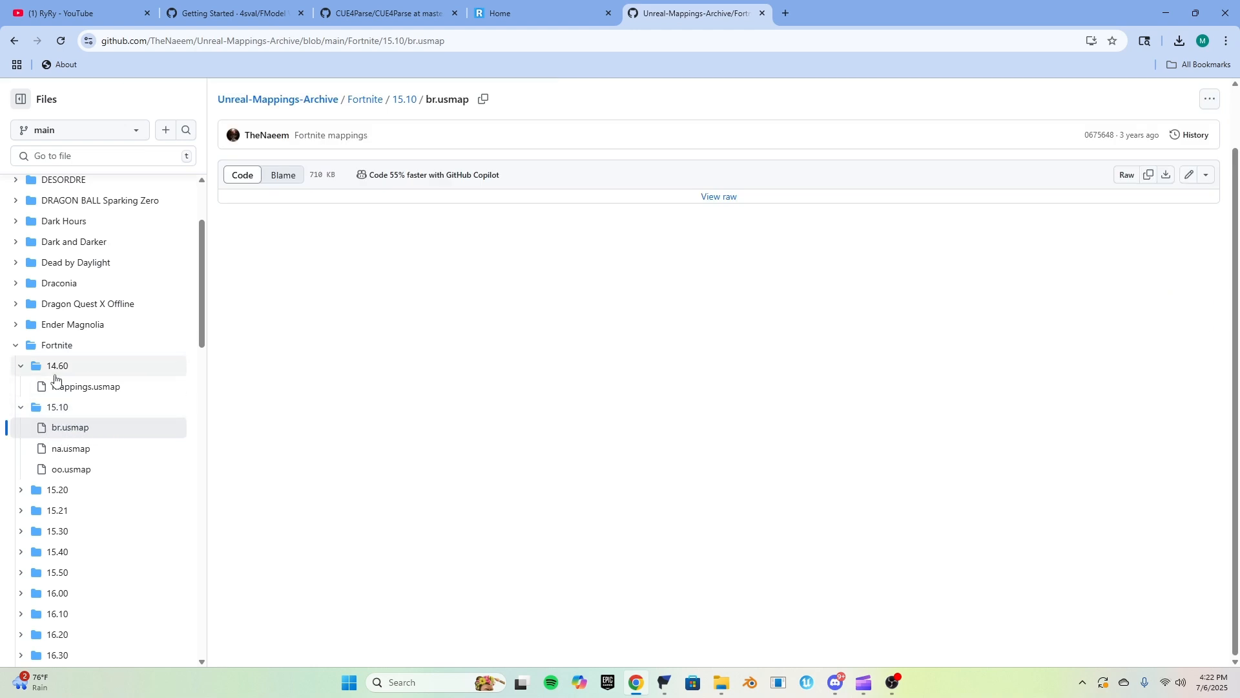
click(64, 386)
scroll(81, 410, down, 1)
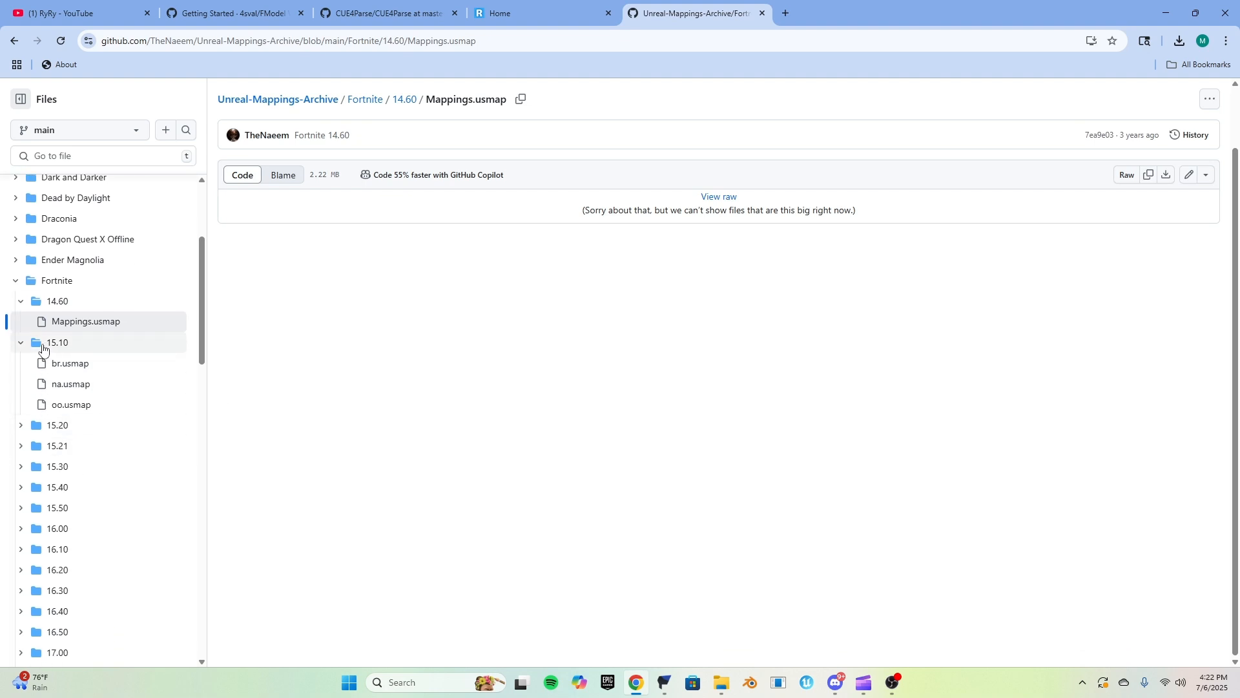
drag(70, 348, 17, 349)
drag(106, 338, 10, 346)
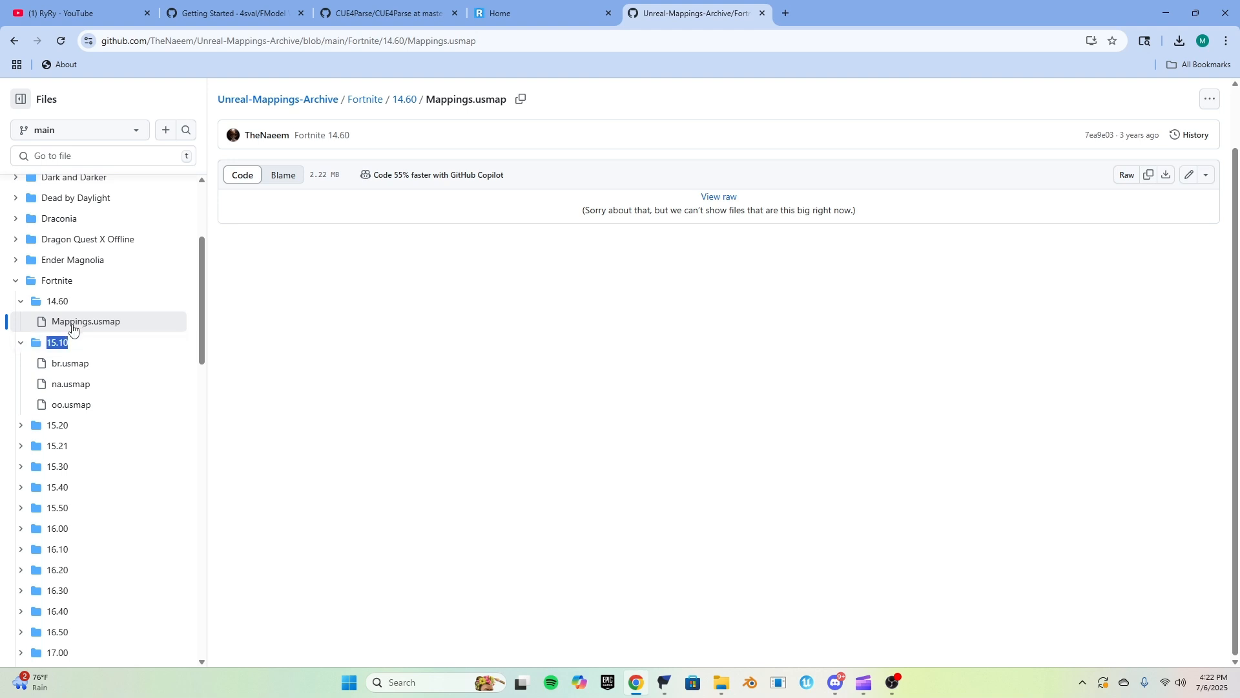
click(521, 527)
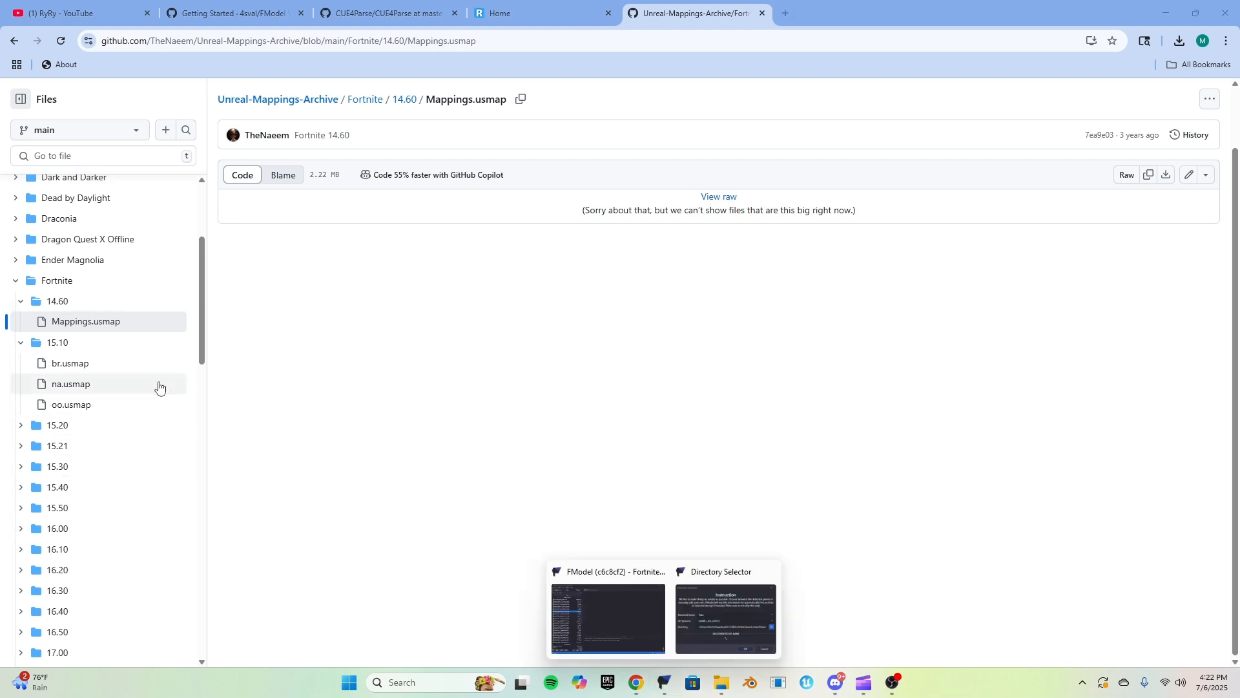
drag(46, 363, 133, 368)
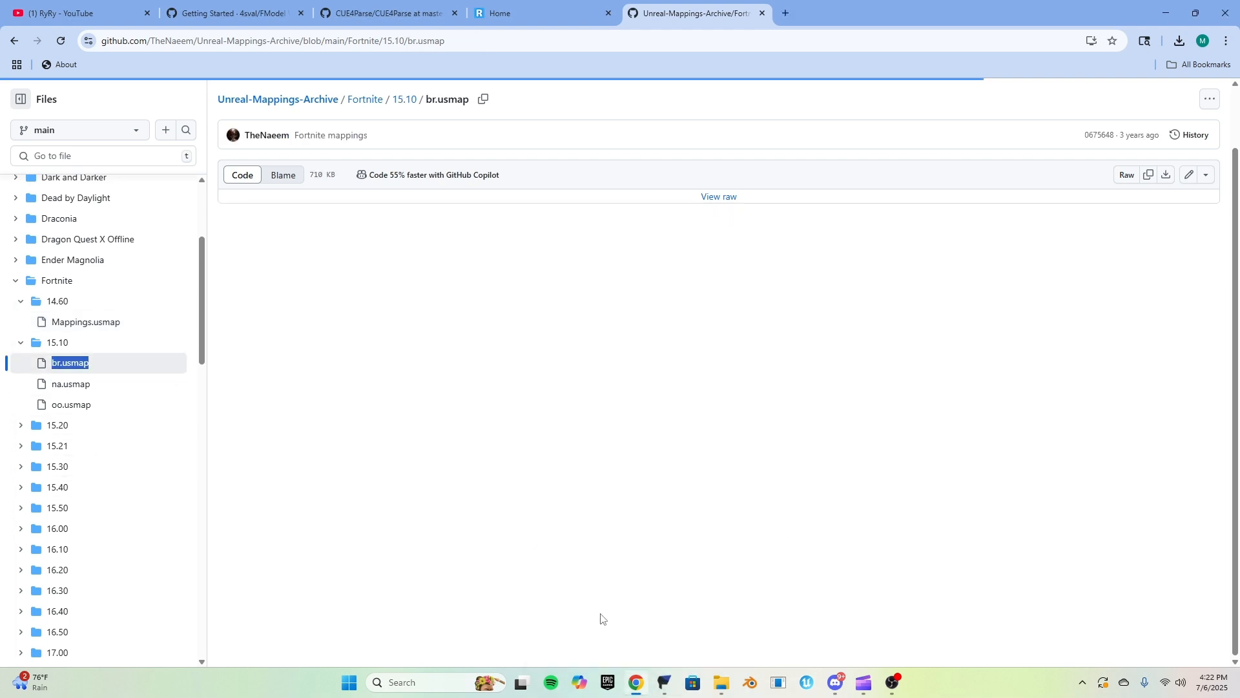
Switch back to FModel and cancel the directory selector without applying its changes
mouse_move(658, 678)
click(651, 624)
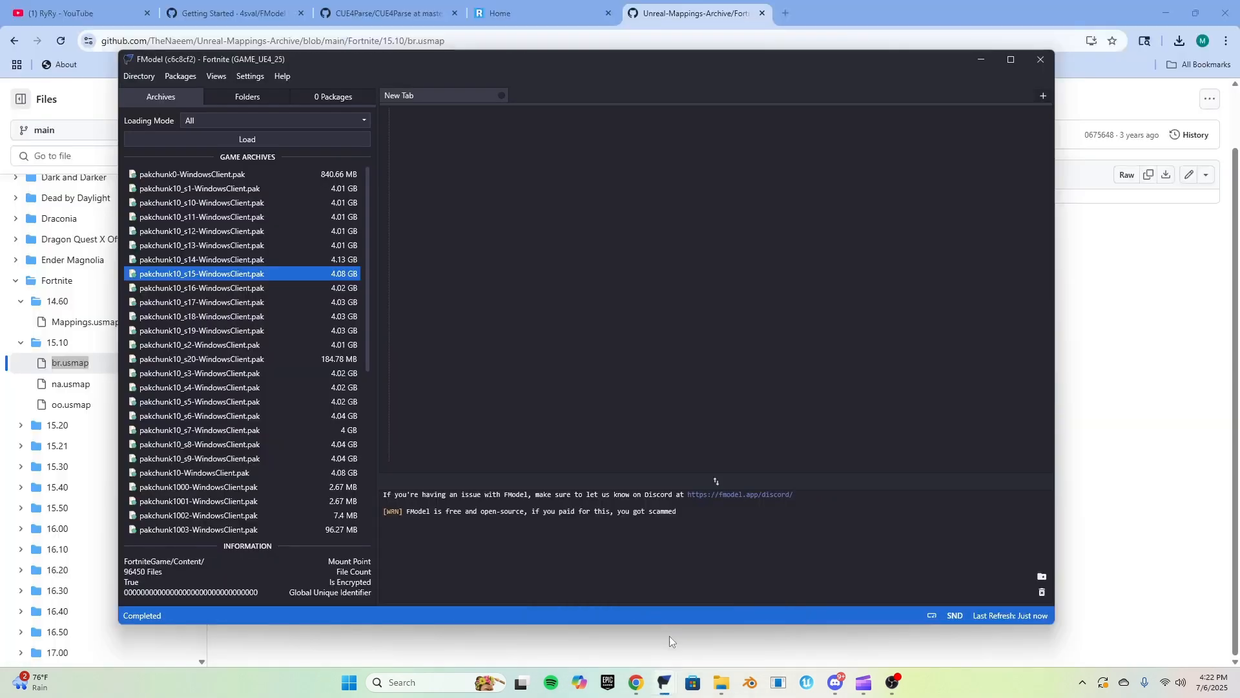
click(730, 568)
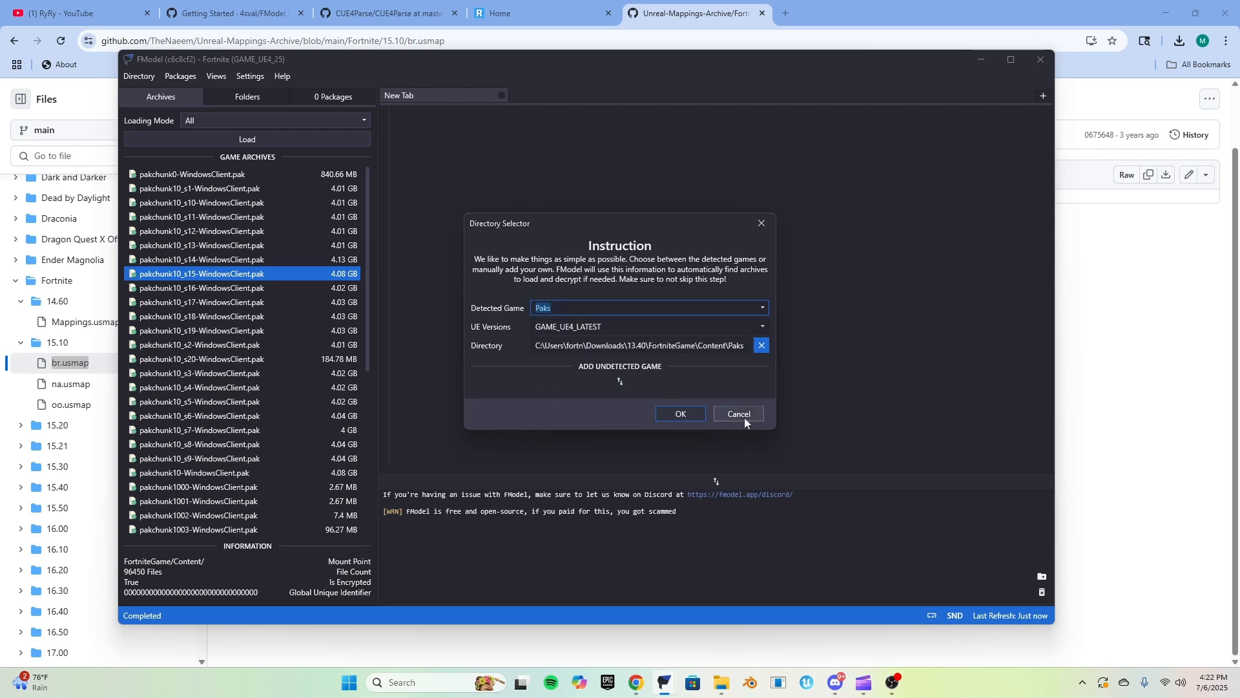
drag(538, 222, 325, 324)
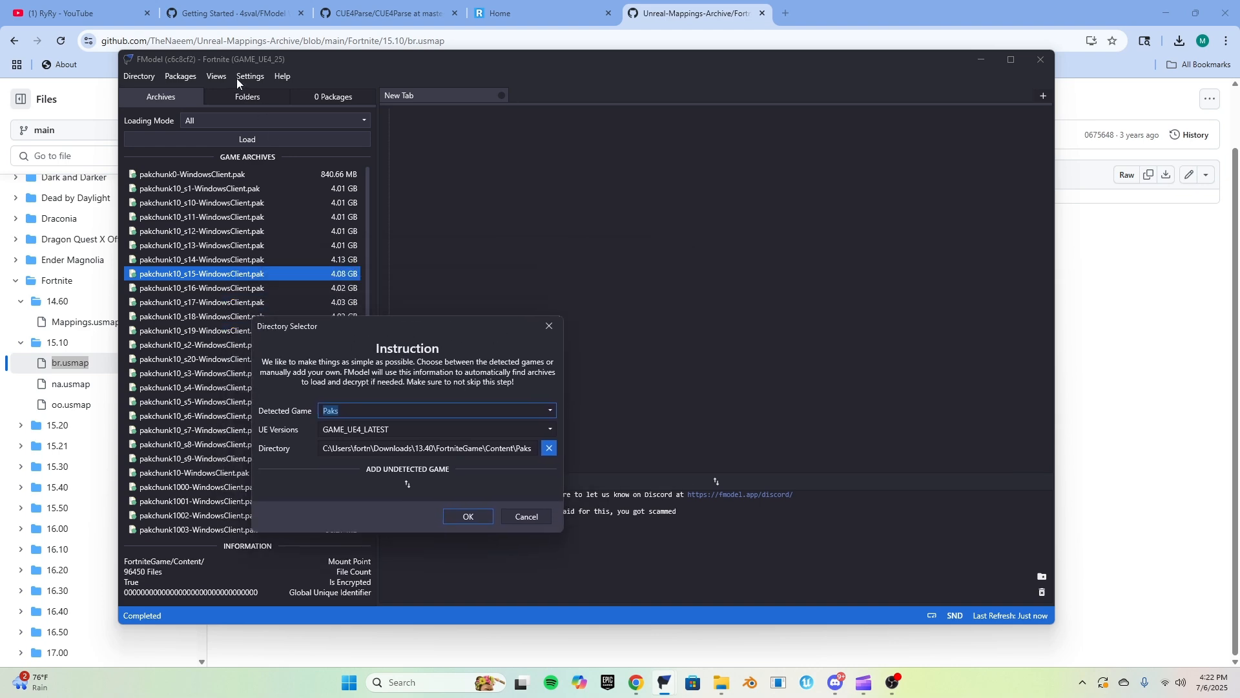
click(540, 517)
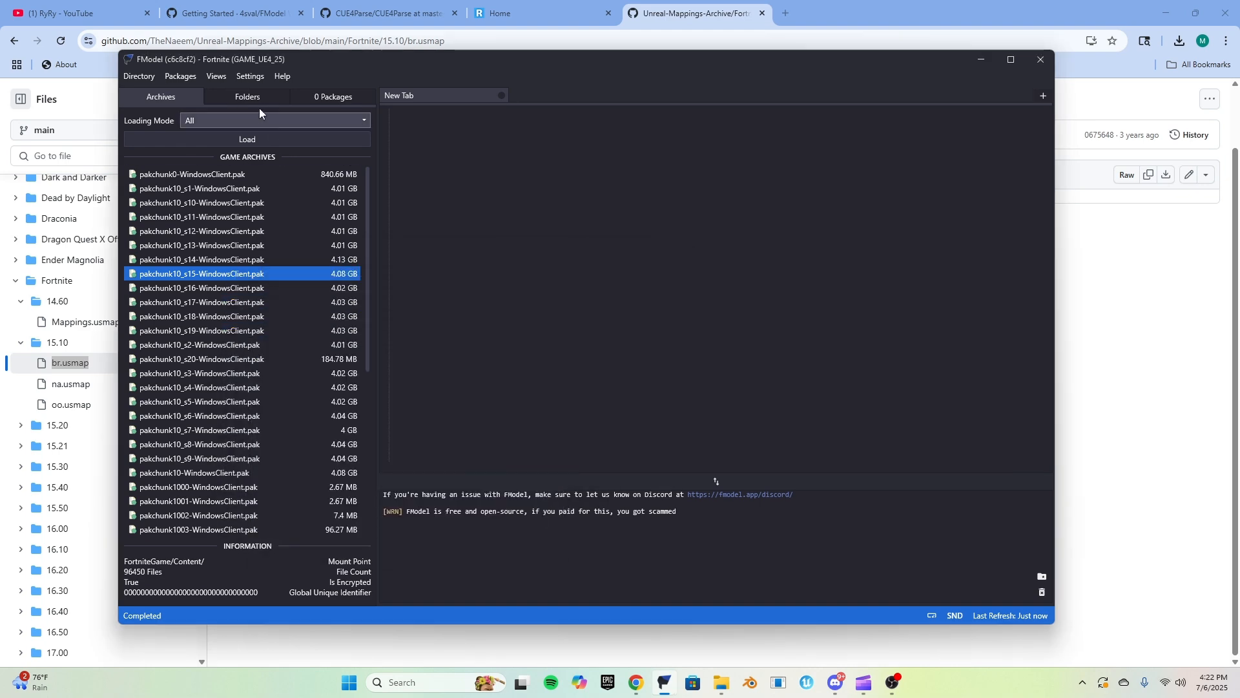
Open the General settings and browse the Downloads folder for the local mapping file, cancelling the file selection
click(250, 76)
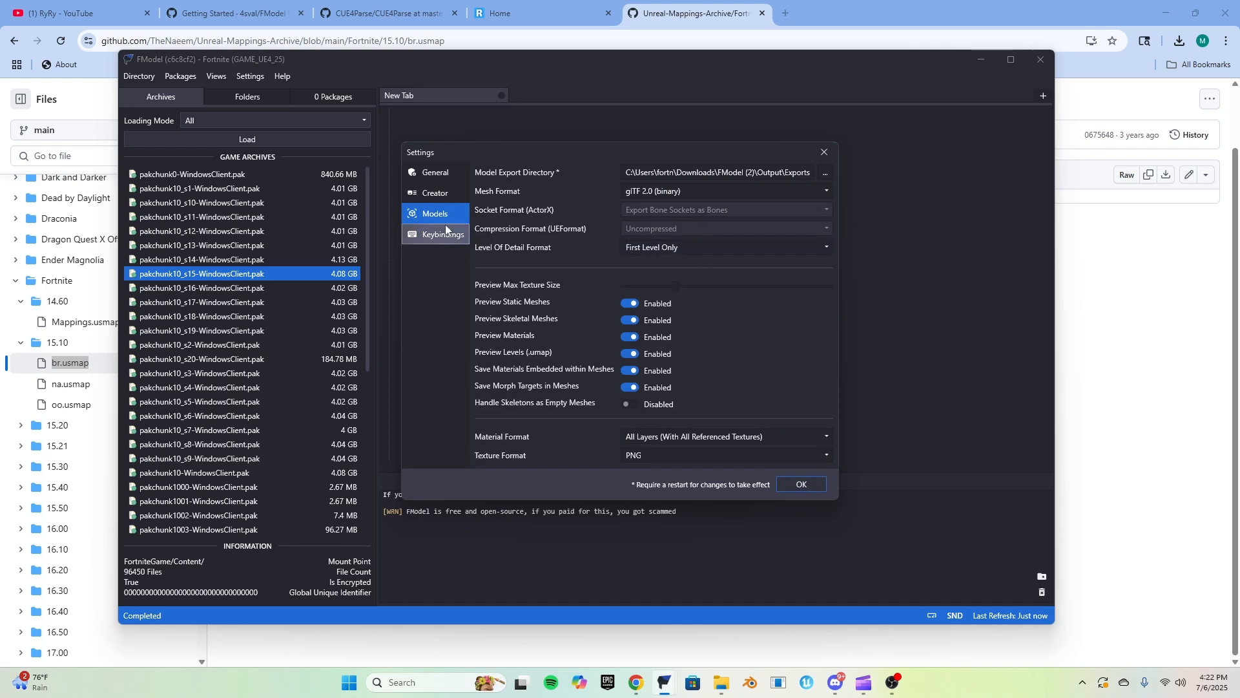
click(430, 173)
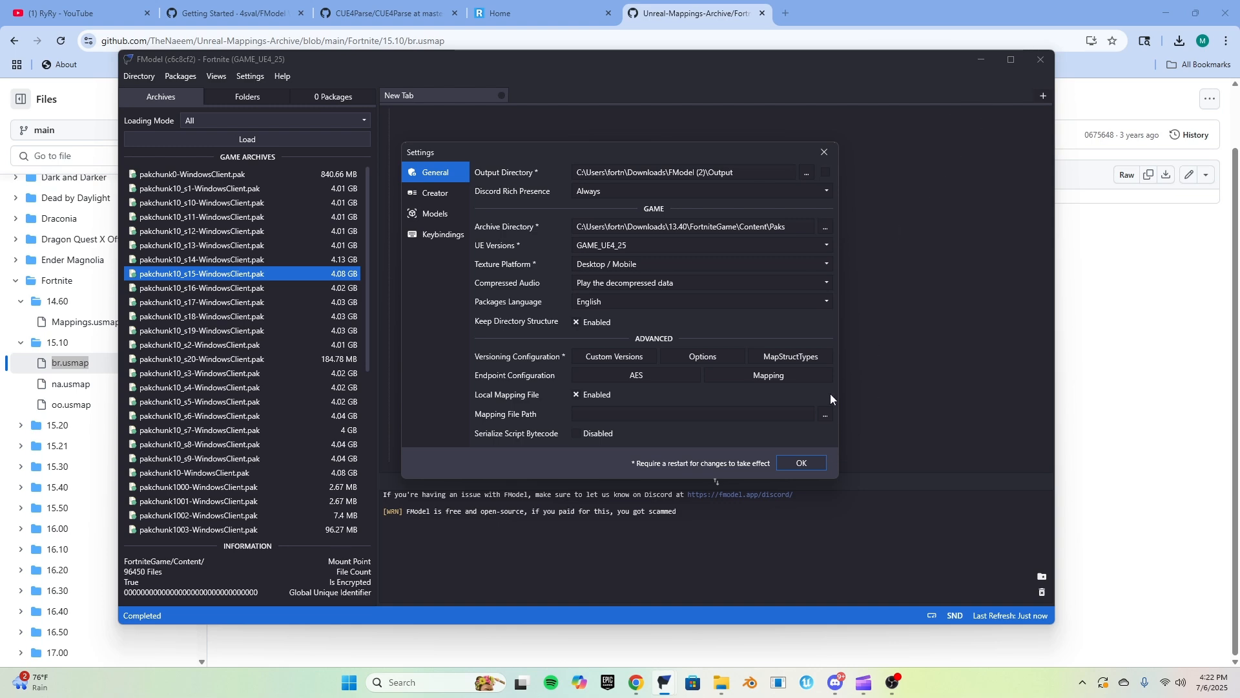
click(825, 414)
drag(545, 158, 487, 144)
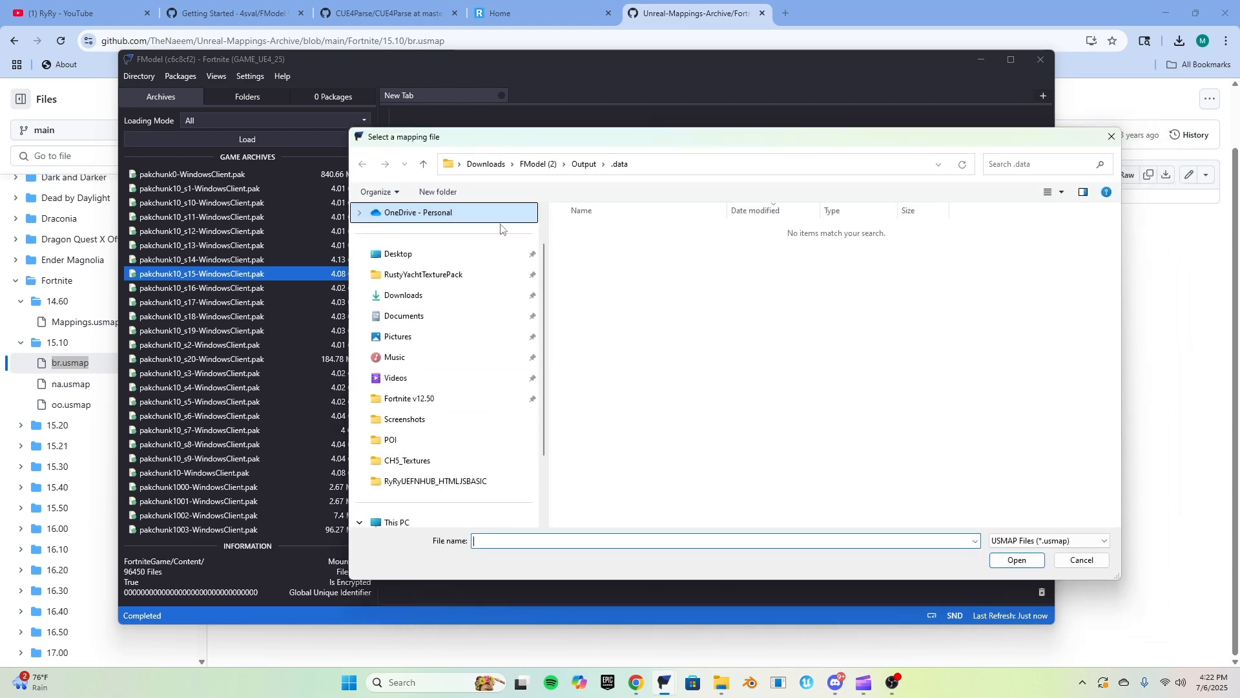
click(491, 295)
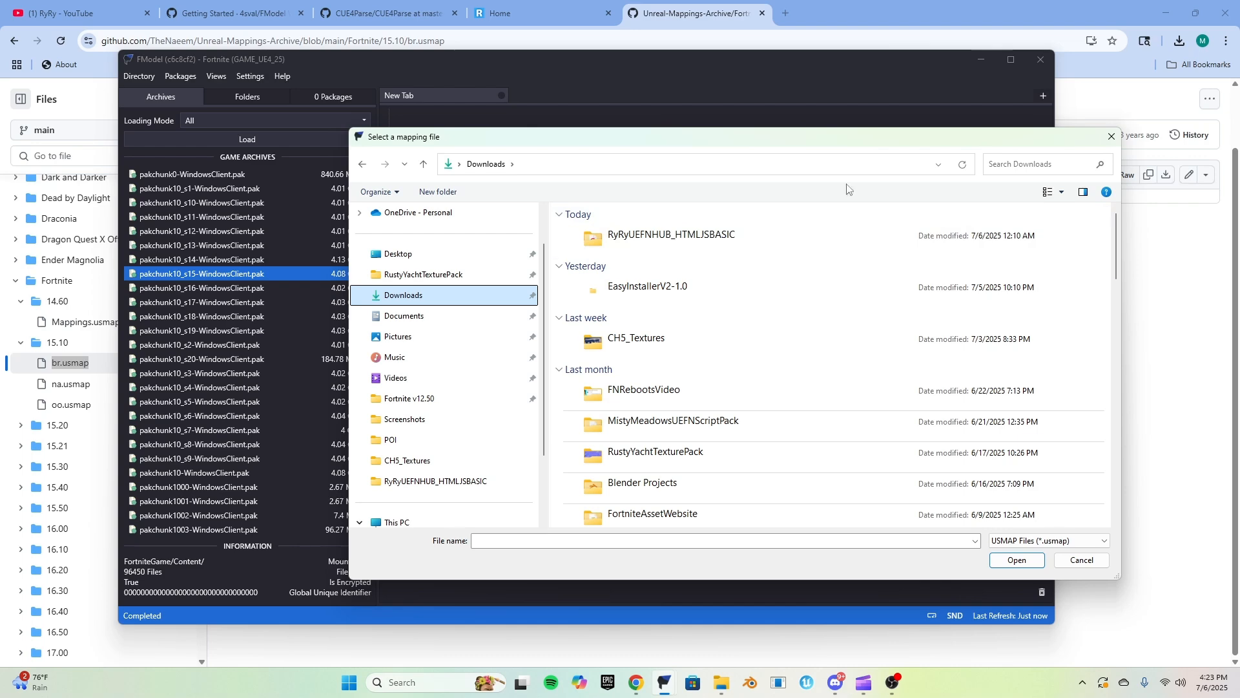
click(1083, 560)
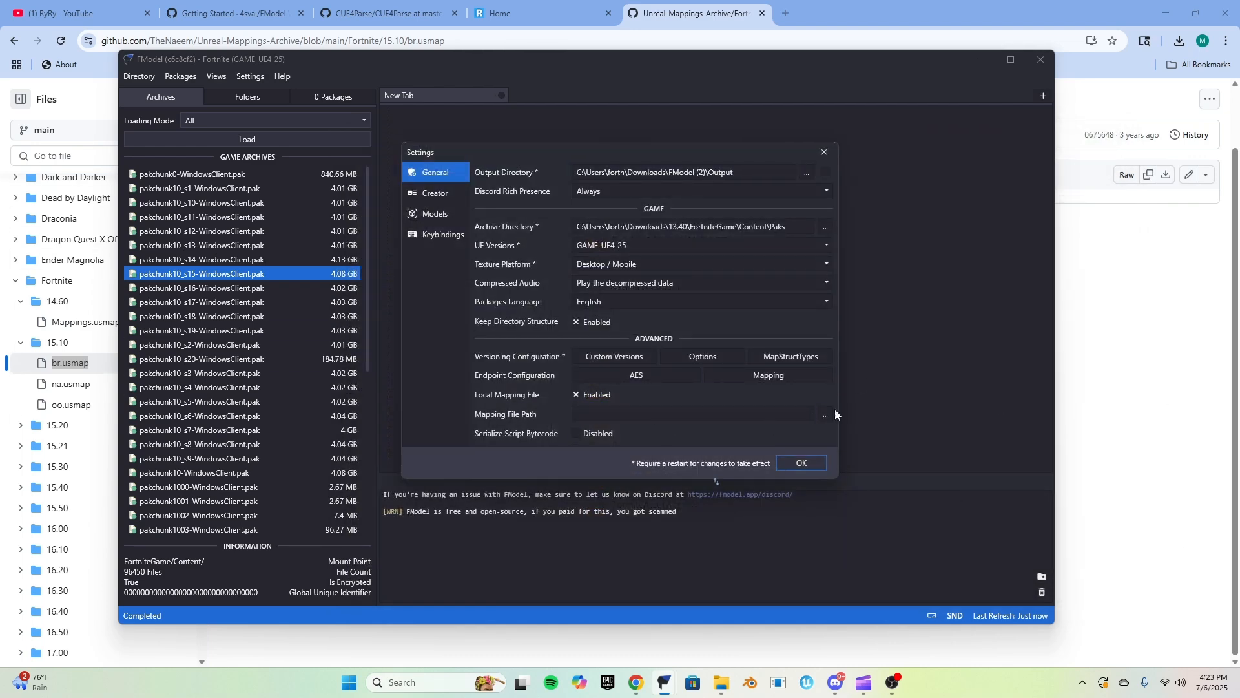
Close the settings, open the directory selector, and examine the 13.40 FortniteGame Content Paks path set as the directory
click(824, 151)
click(140, 75)
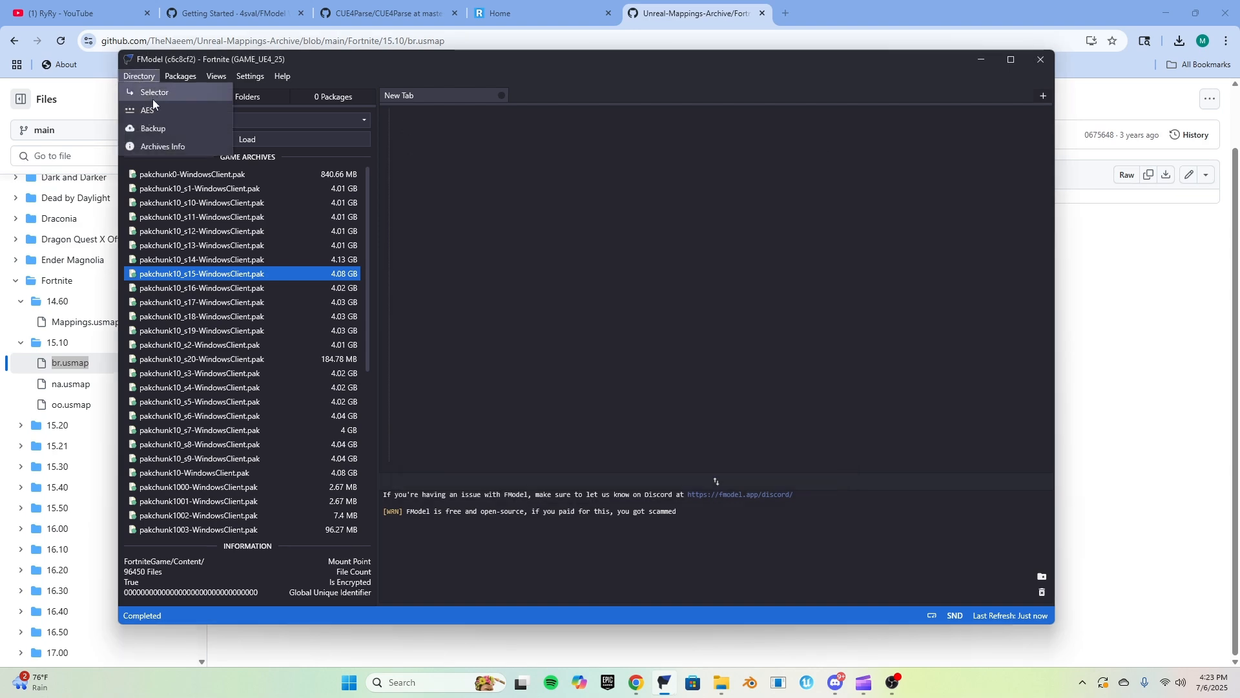
click(153, 97)
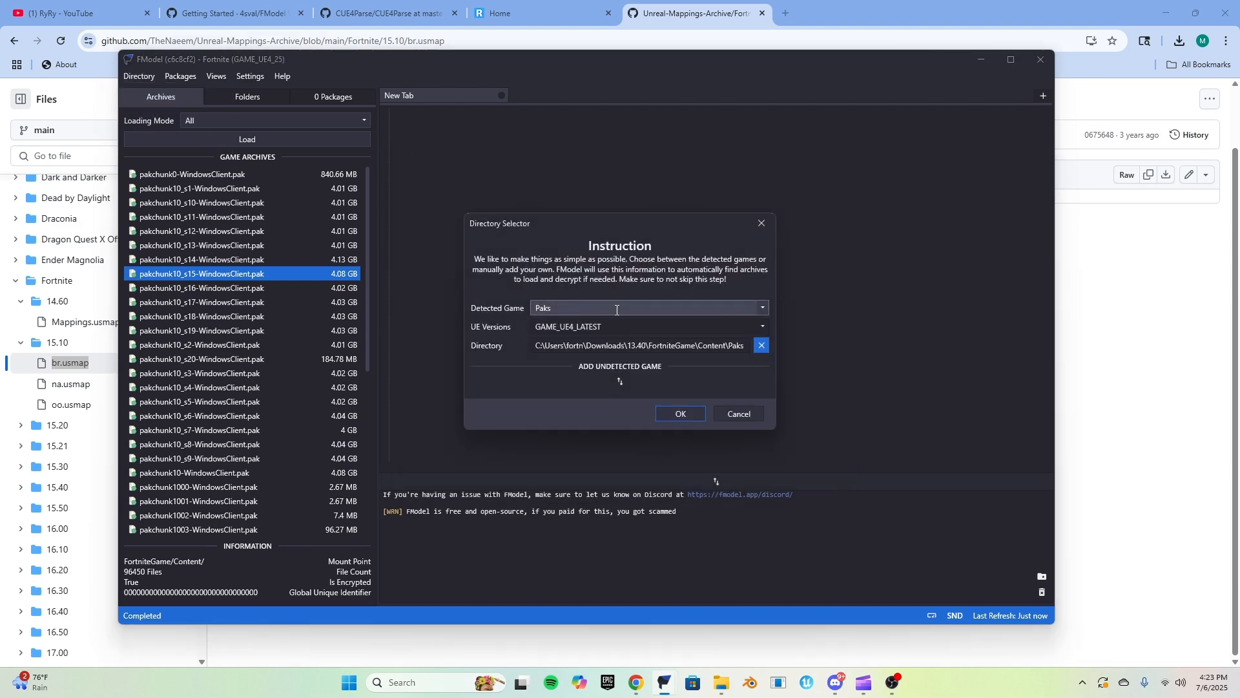
drag(570, 228, 568, 223)
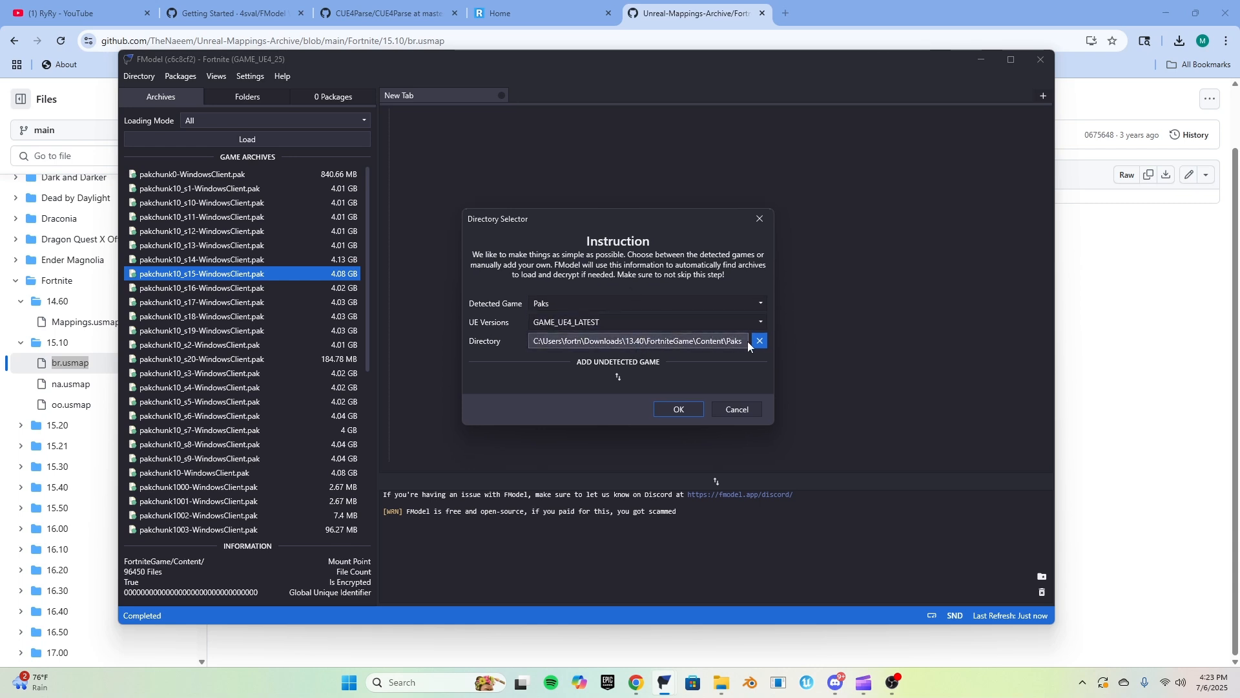
drag(734, 341, 625, 344)
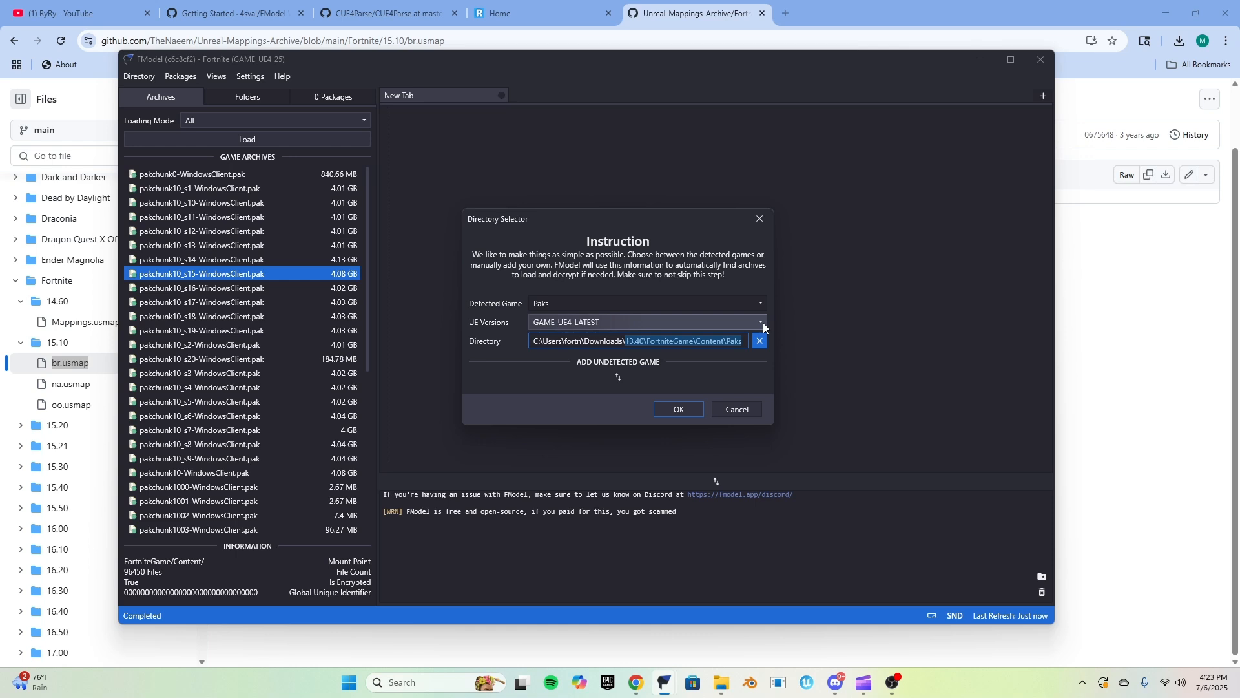
Set the UE version to GAME_UE4_25 for the Paks game in the directory selector
click(642, 345)
click(639, 321)
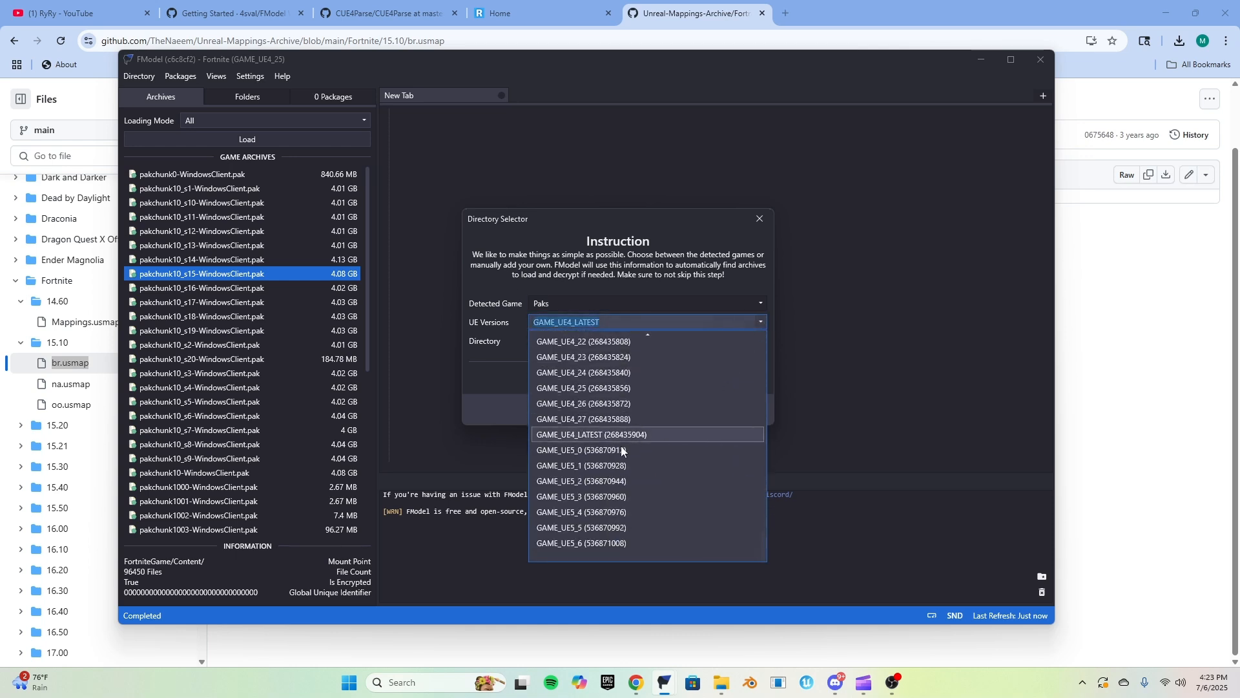
click(588, 388)
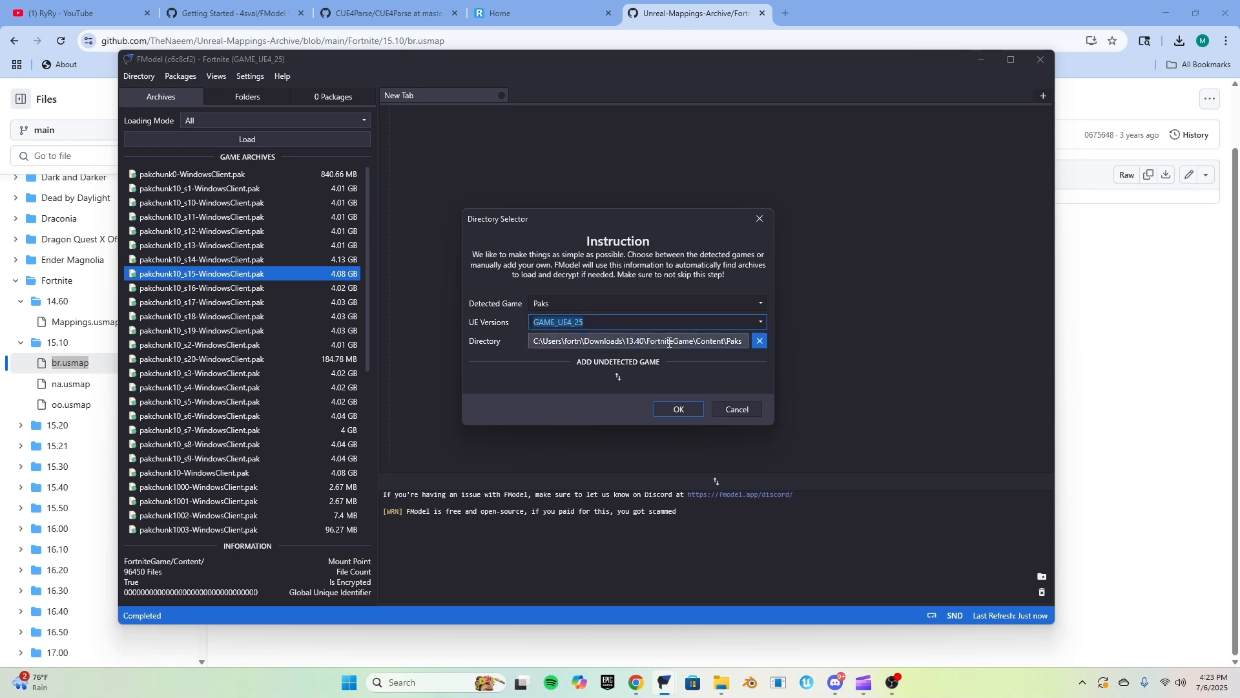
click(761, 325)
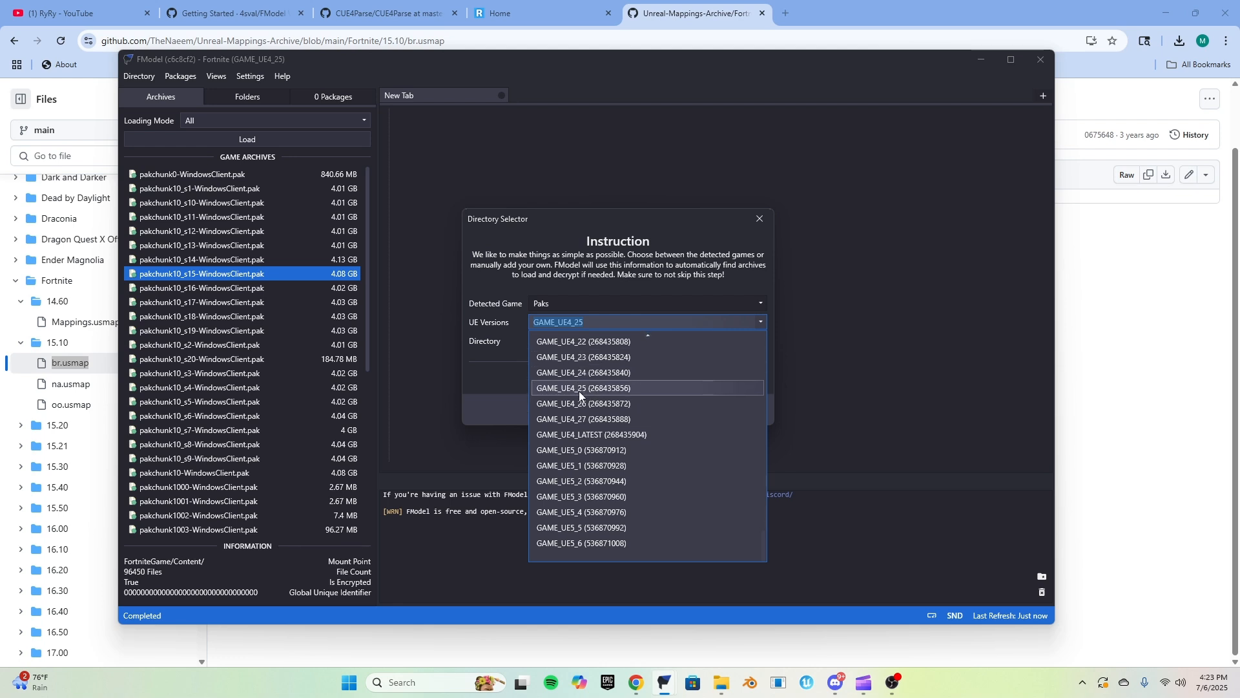
click(572, 389)
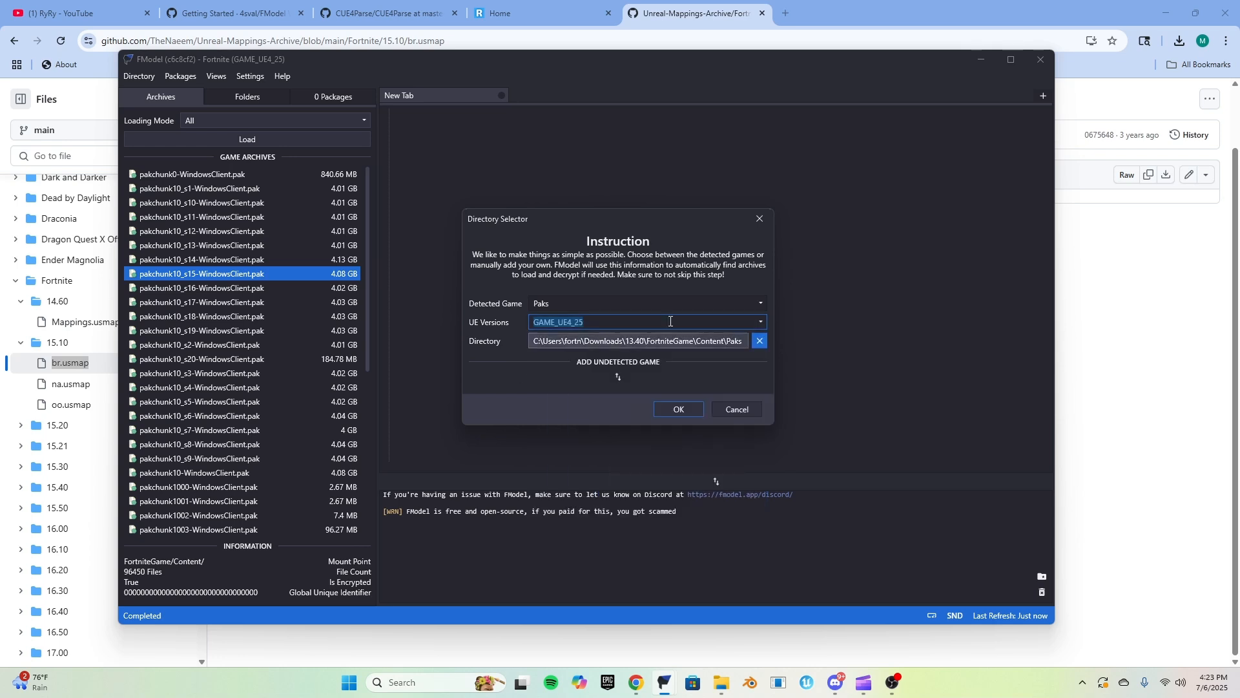
click(761, 322)
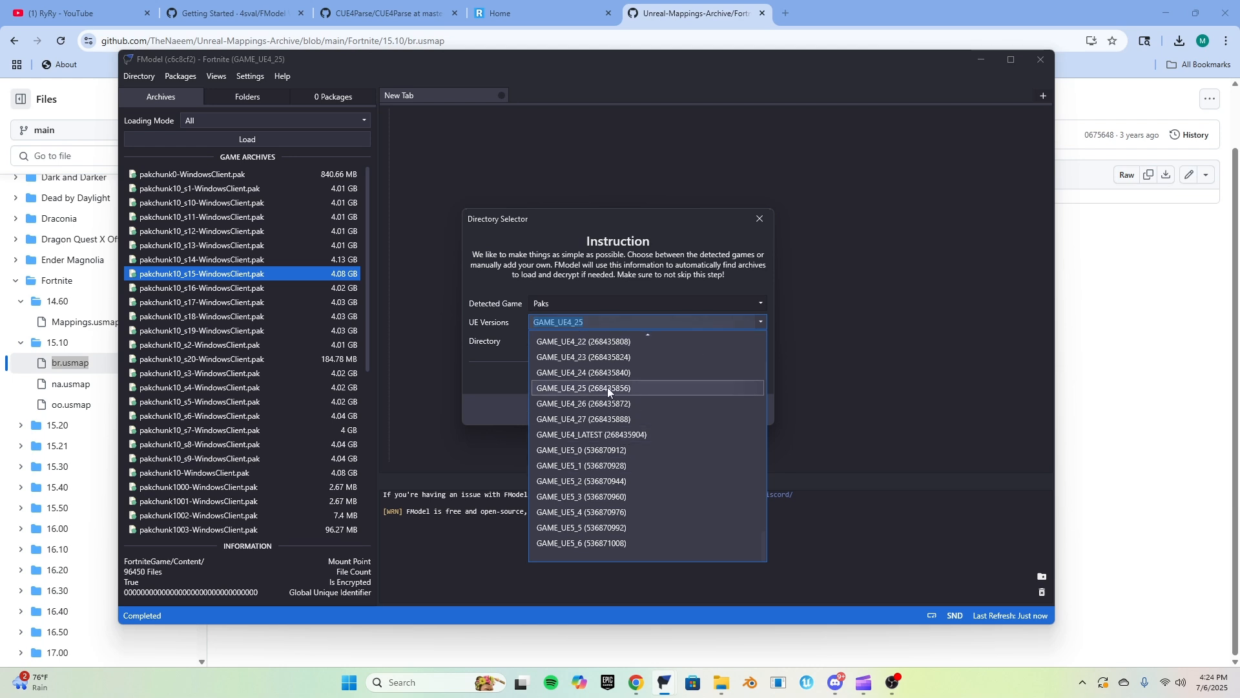
click(581, 388)
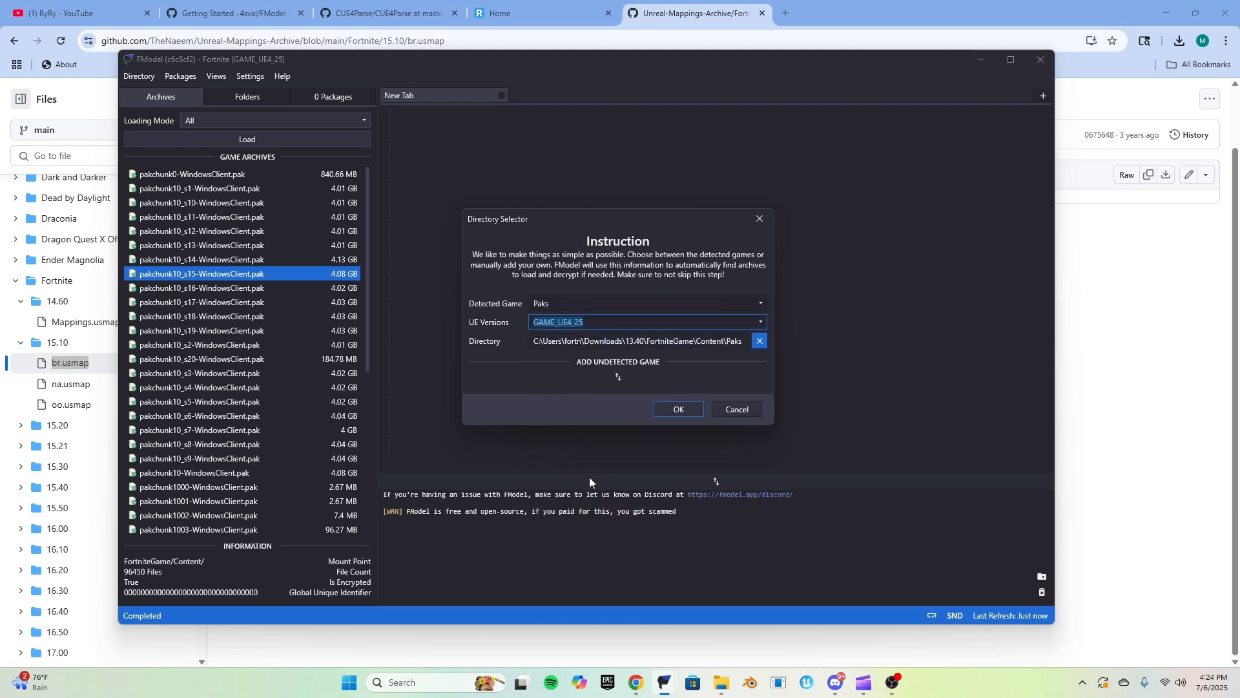
Highlight the build number in the Paks directory path and cancel the directory selector
mouse_move(645, 341)
mouse_down()
mouse_move(610, 334)
mouse_move(633, 347)
mouse_up()
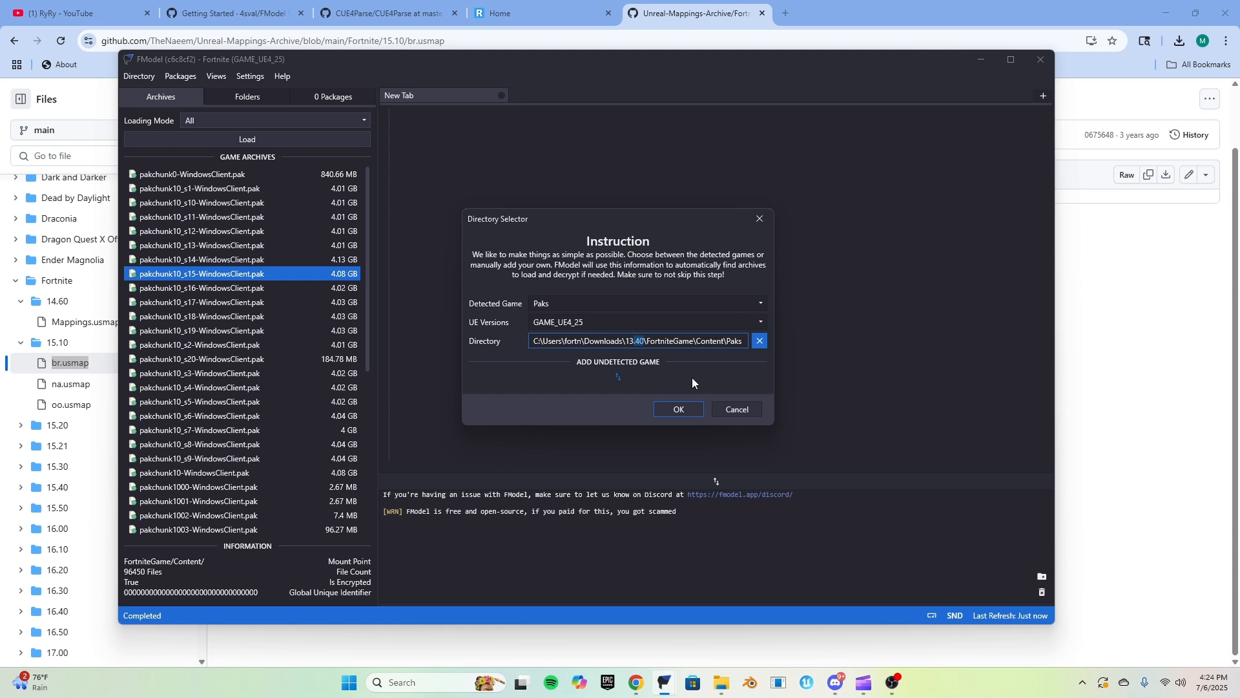
key(shift+Tab)
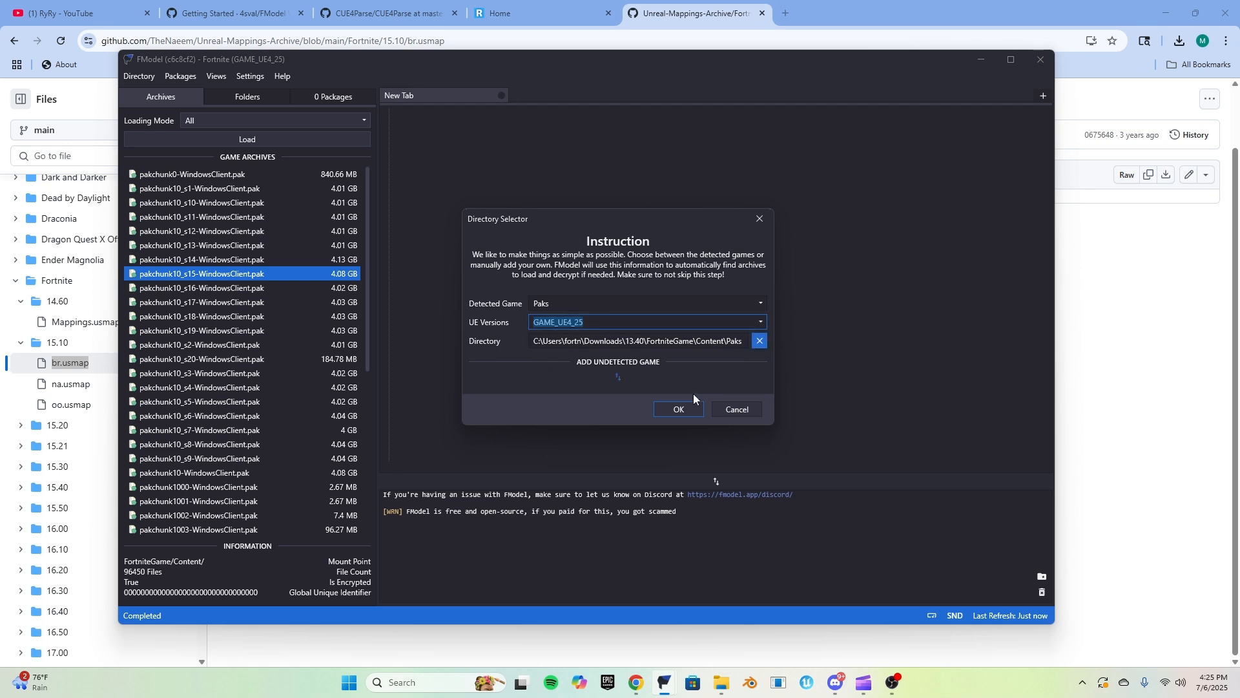
click(753, 409)
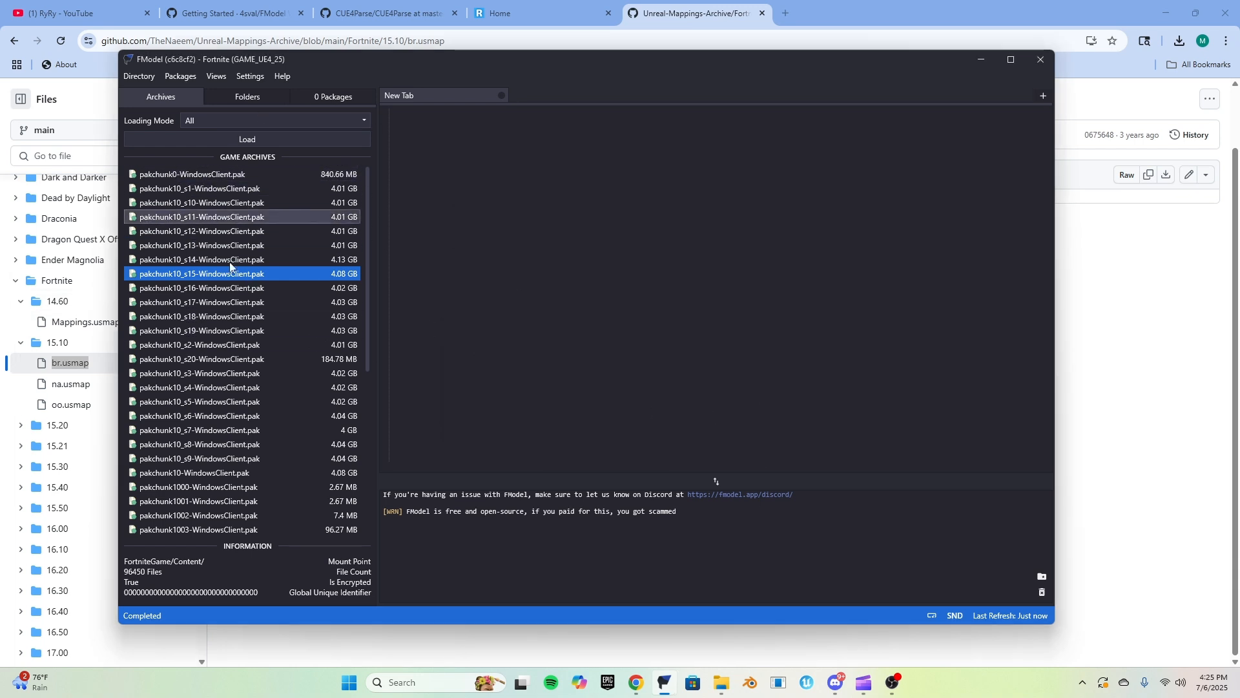
Select the pakchunk10_s20-WindowsClient.pak archive and examine the main static and dynamic archive key fields in the AES Manager
click(140, 359)
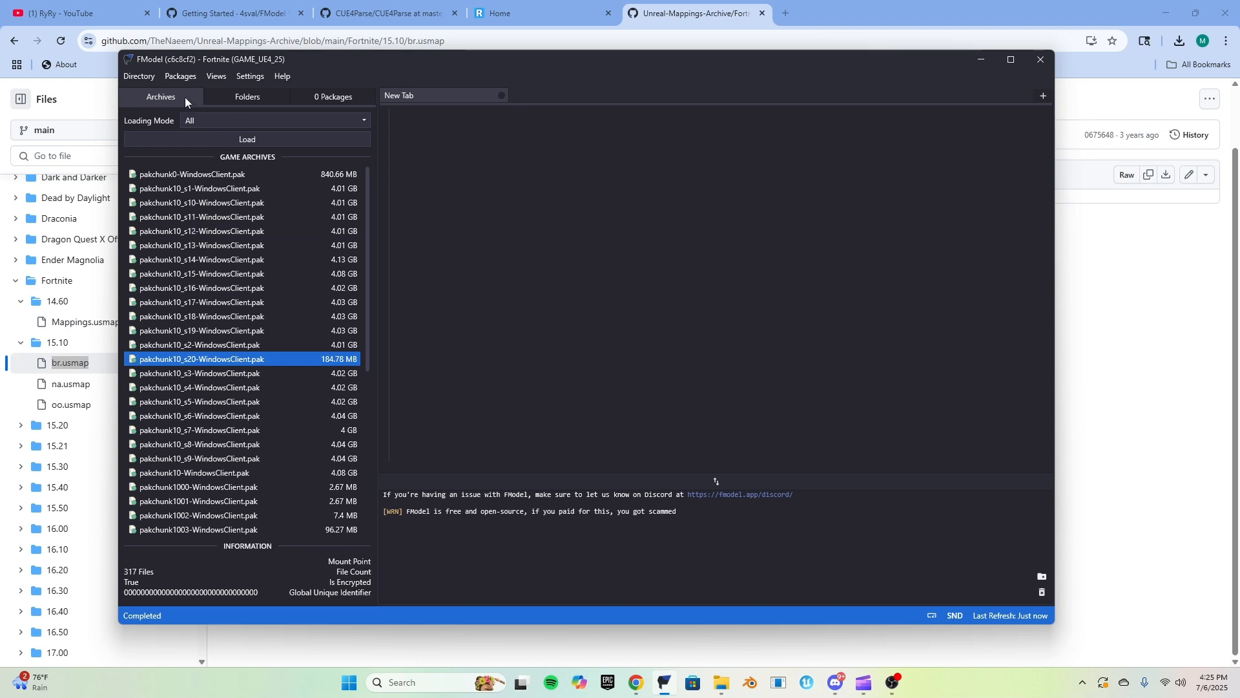
click(133, 78)
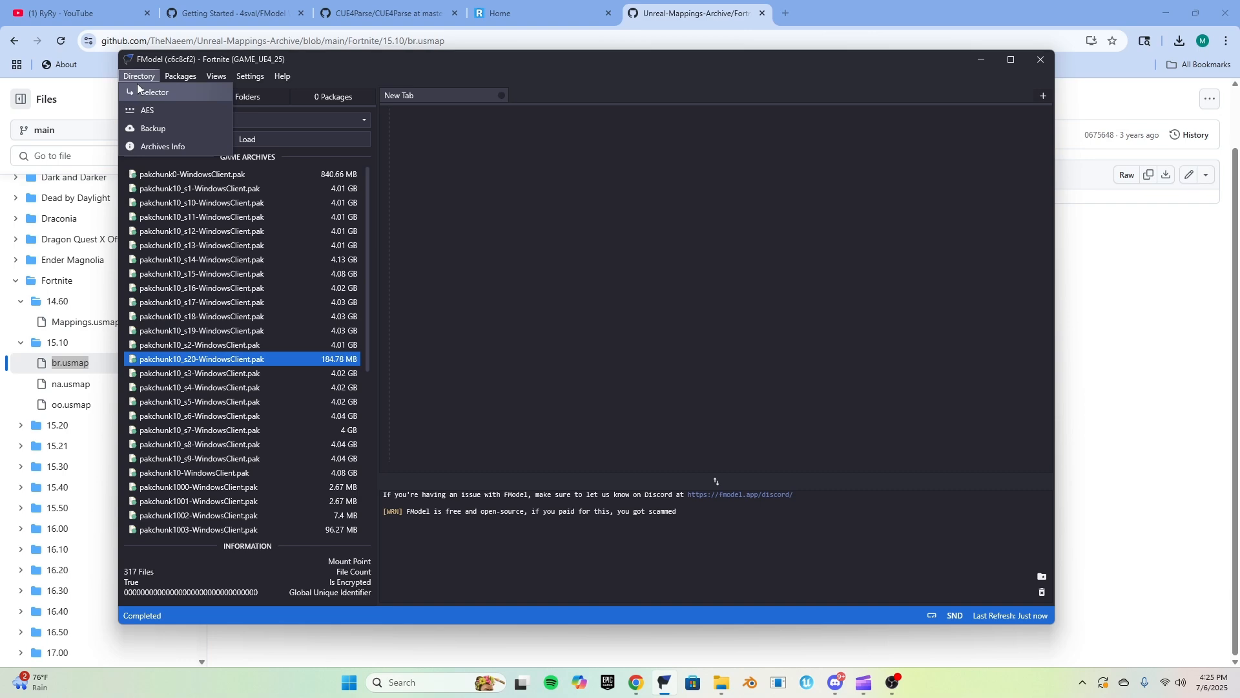
click(149, 110)
scroll(623, 280, down, 3)
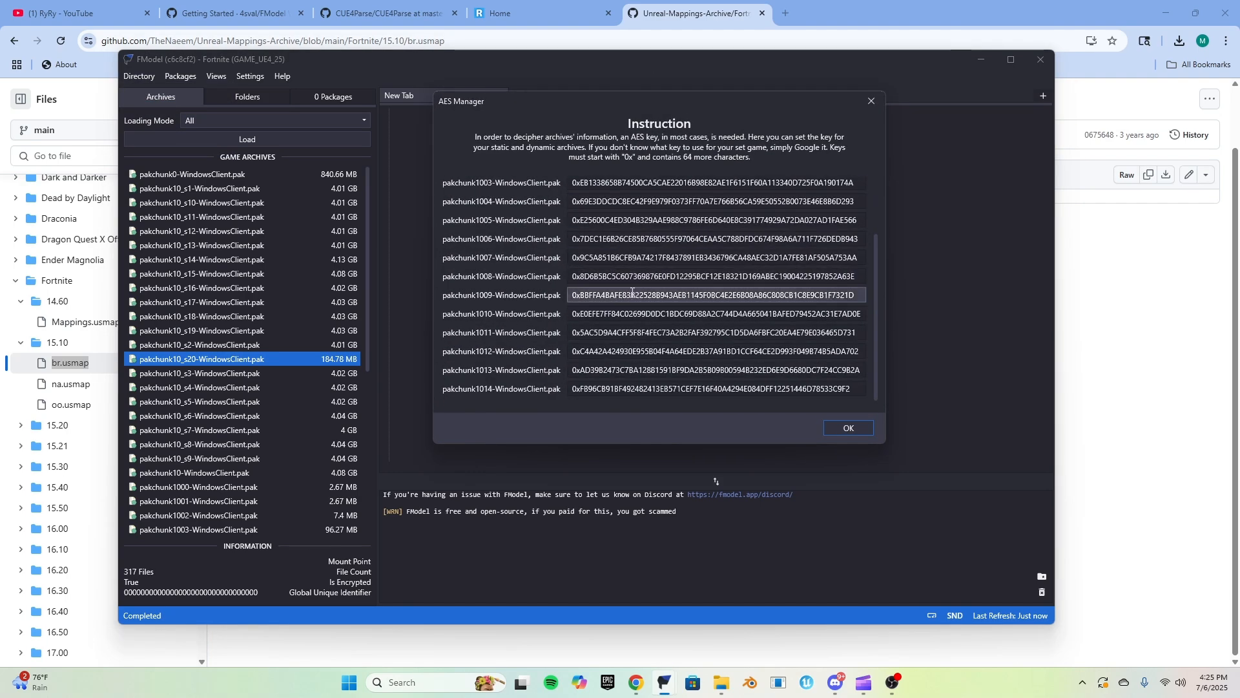
click(689, 481)
click(138, 77)
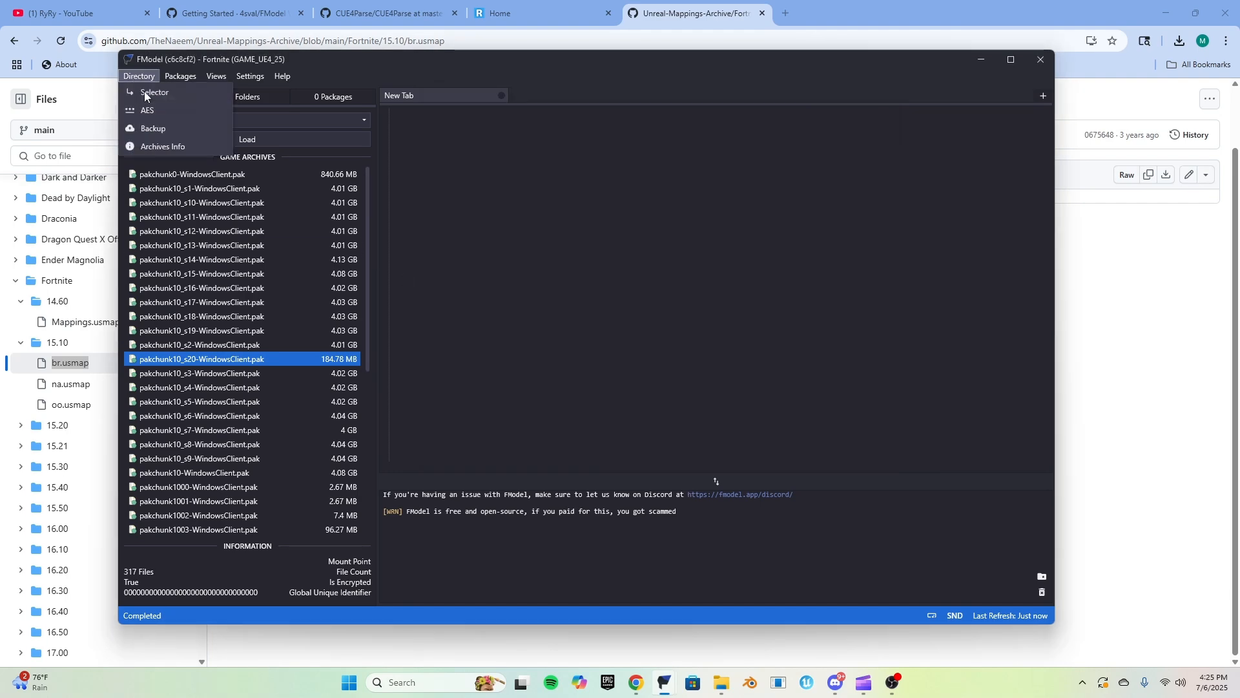
click(150, 110)
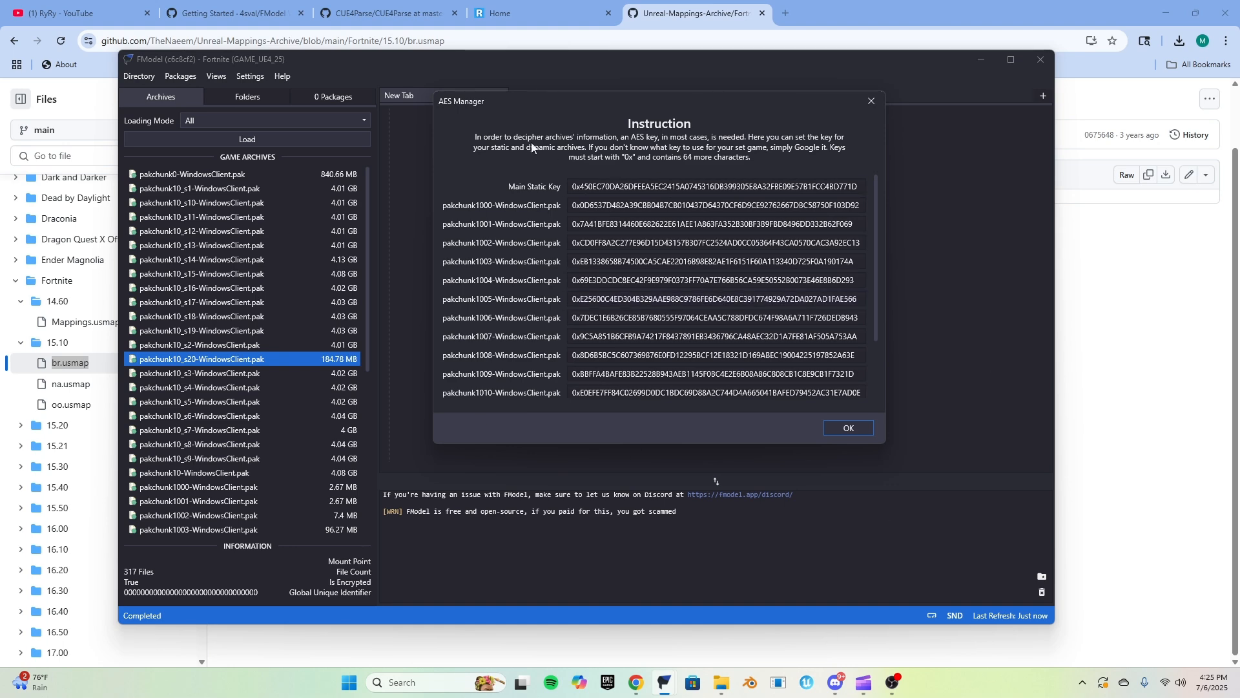
drag(500, 106, 484, 194)
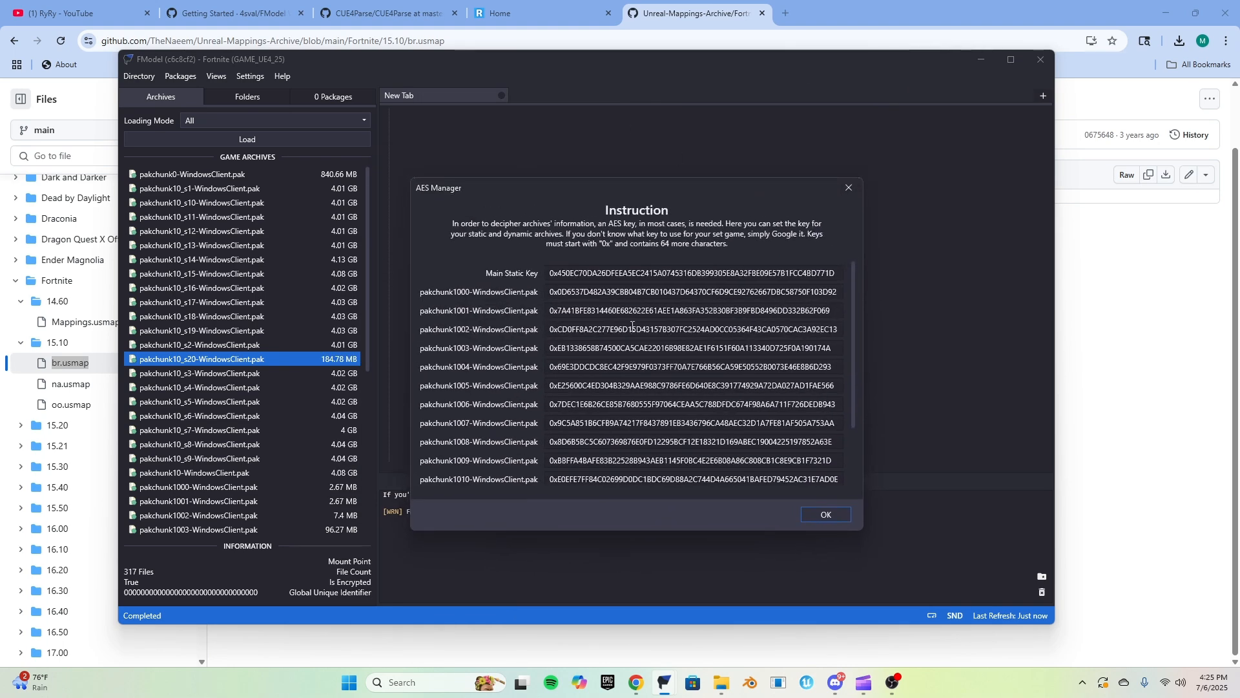
drag(607, 193, 610, 165)
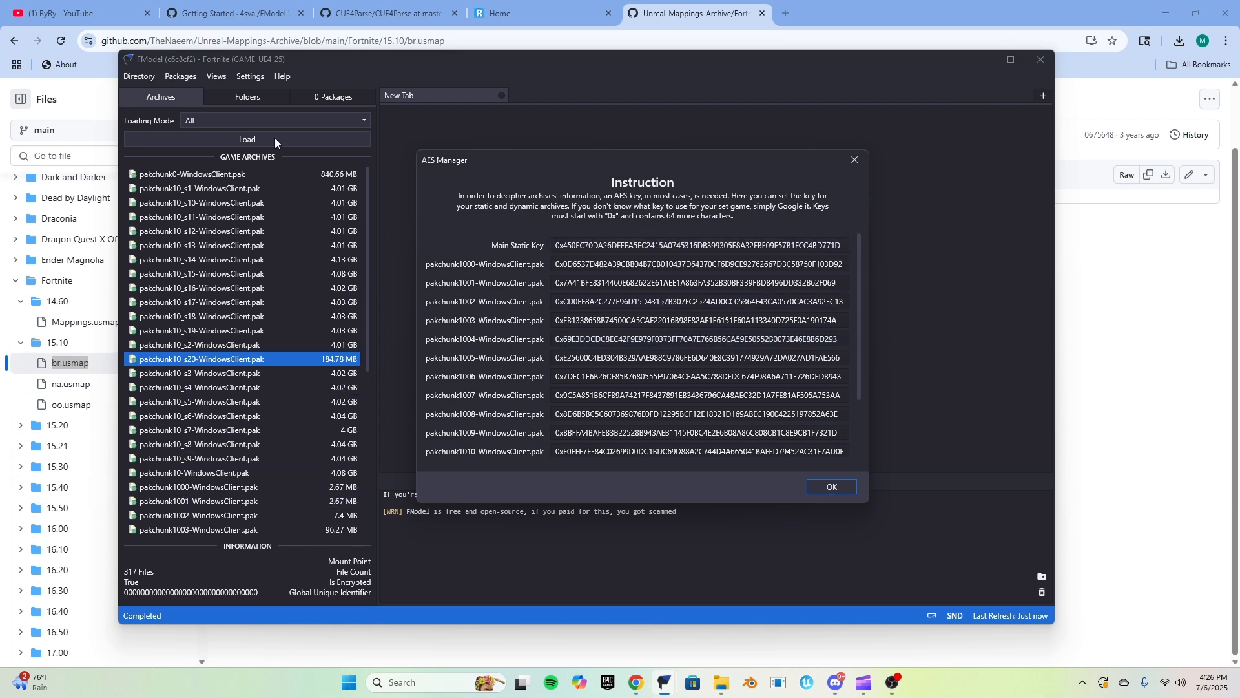
Switch to the browser and open the AES Keys (For FModel) archive from the Useful Links on the FModel on the web page
click(534, 13)
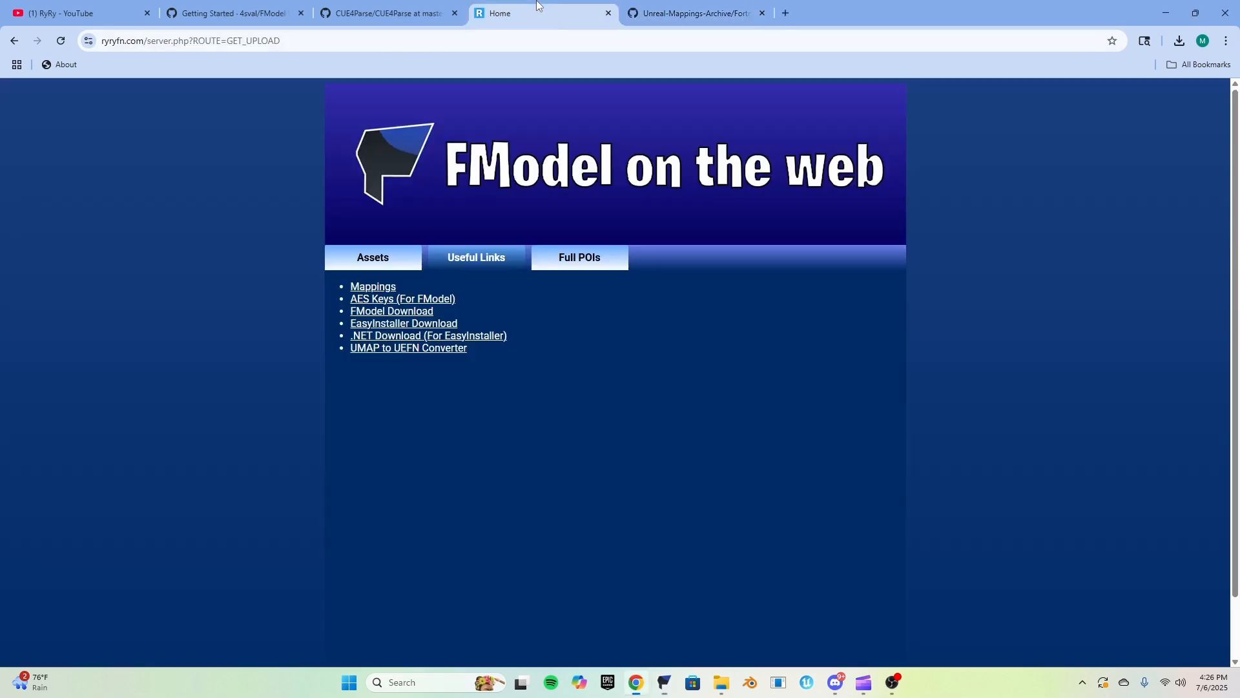
click(441, 300)
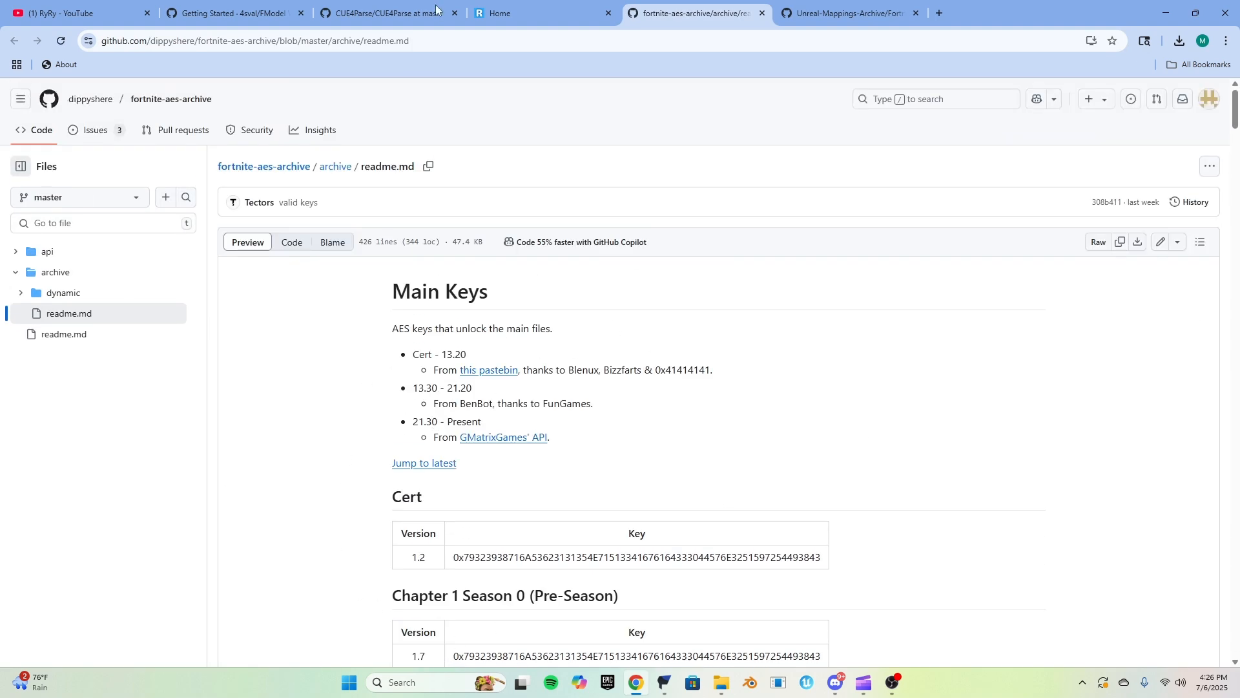
scroll(353, 290, down, 5)
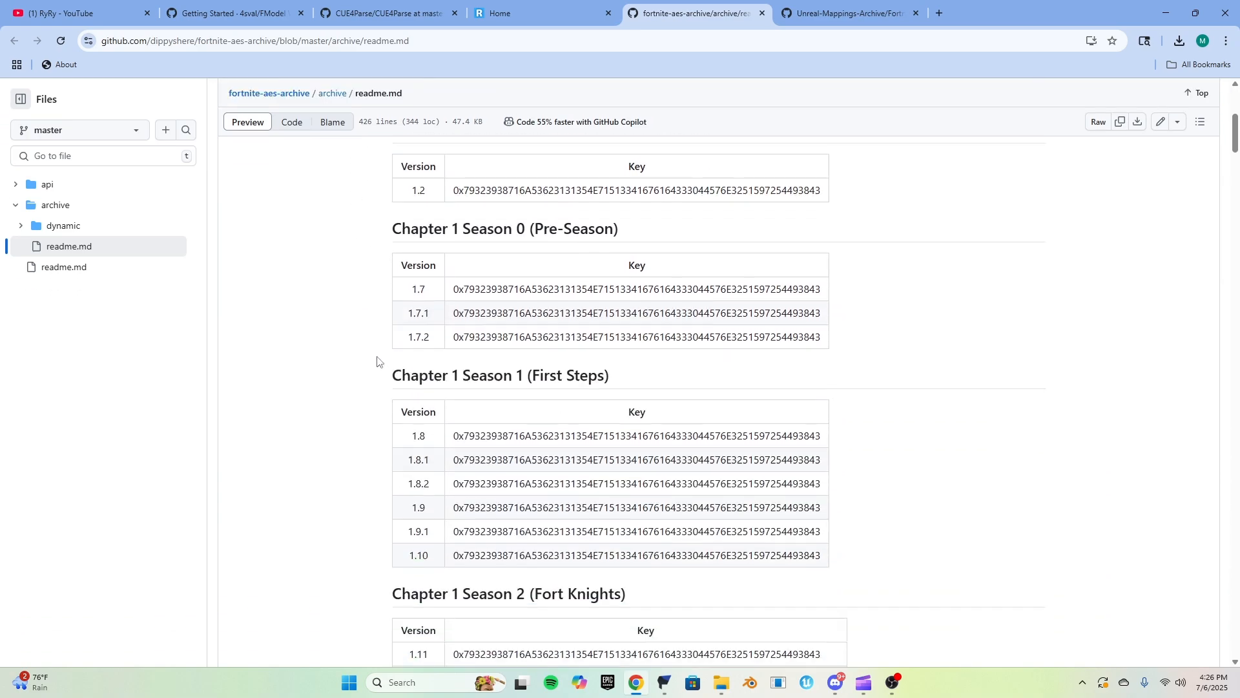
scroll(379, 360, up, 4)
Browse the main keys to Chapter 1 Season 4 (Brace For Impact) and highlight the key for version 4.00
scroll(382, 334, down, 15)
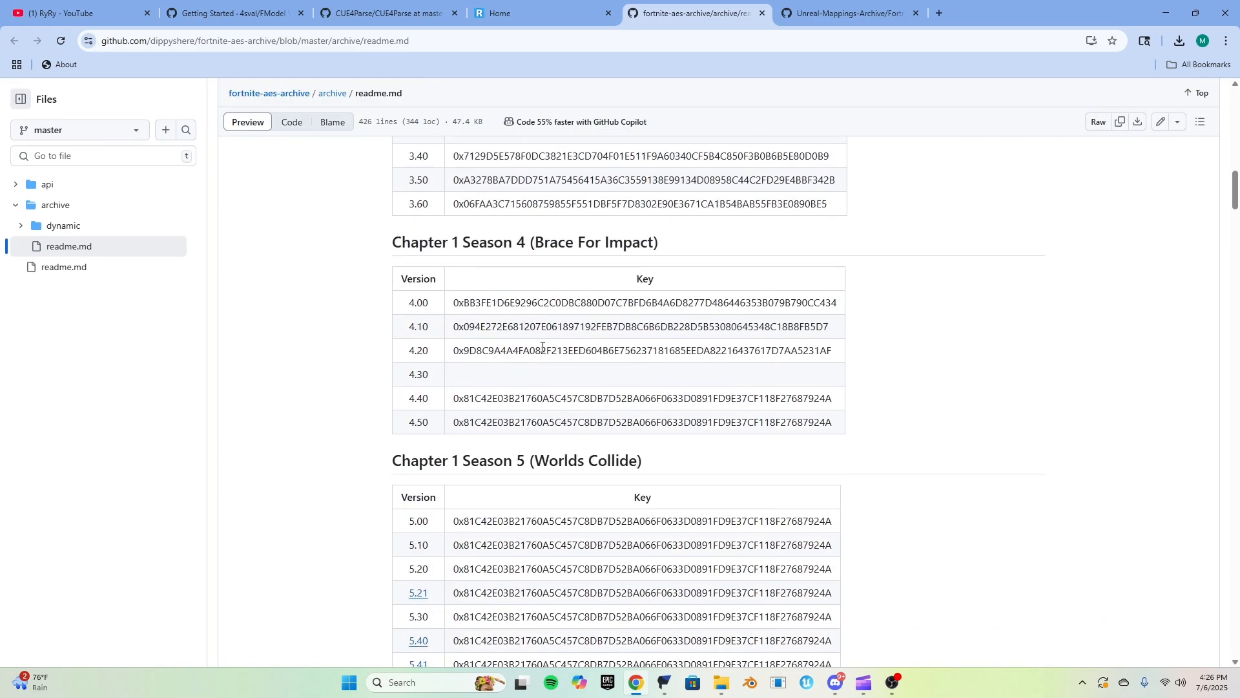
scroll(543, 347, down, 6)
scroll(451, 392, up, 6)
scroll(452, 413, down, 5)
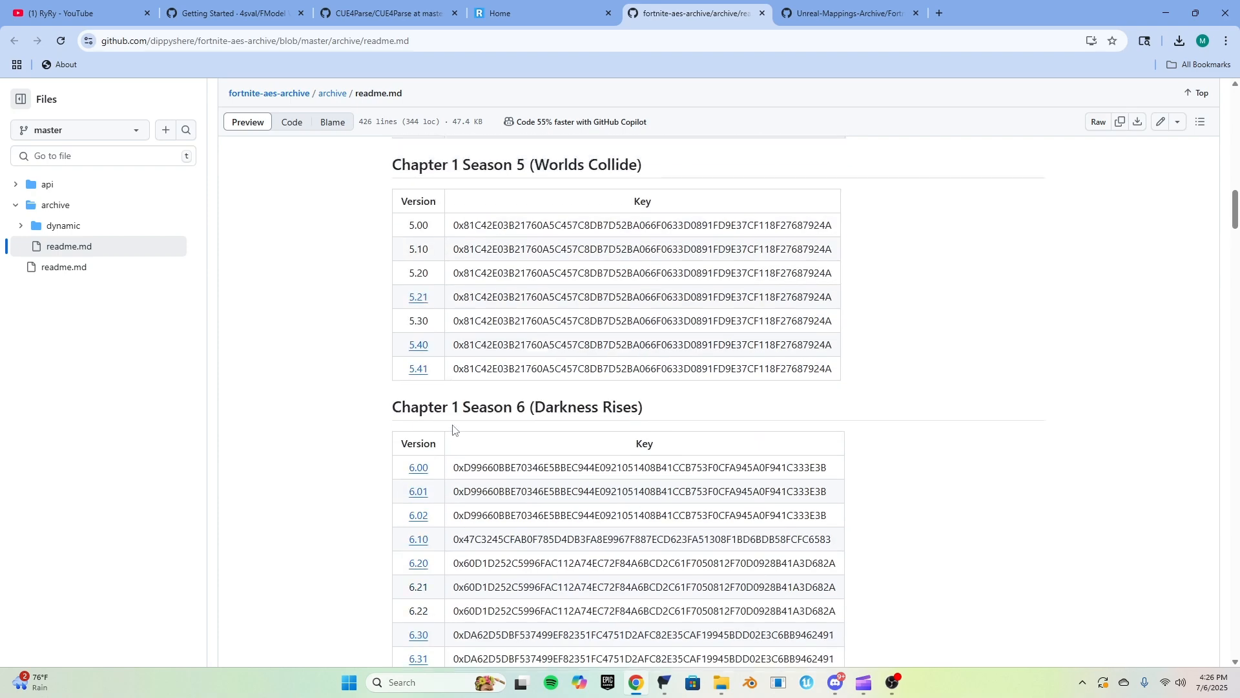
scroll(445, 408, up, 6)
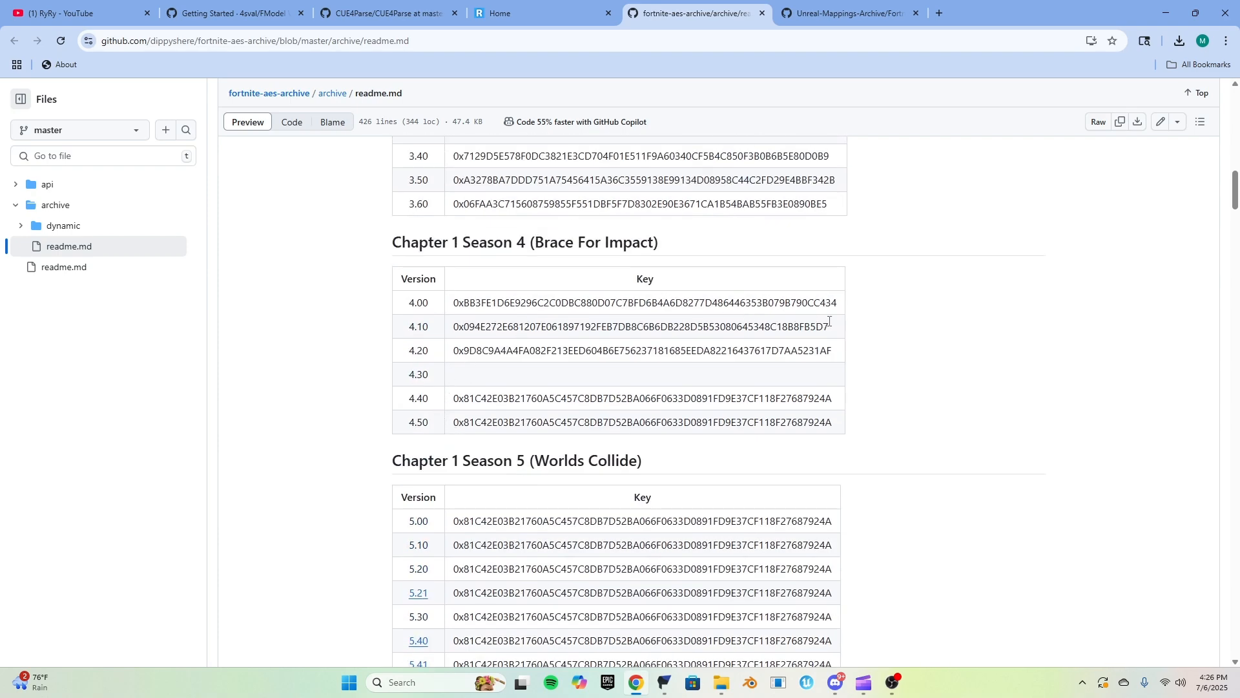
drag(840, 314, 391, 301)
double_click(659, 302)
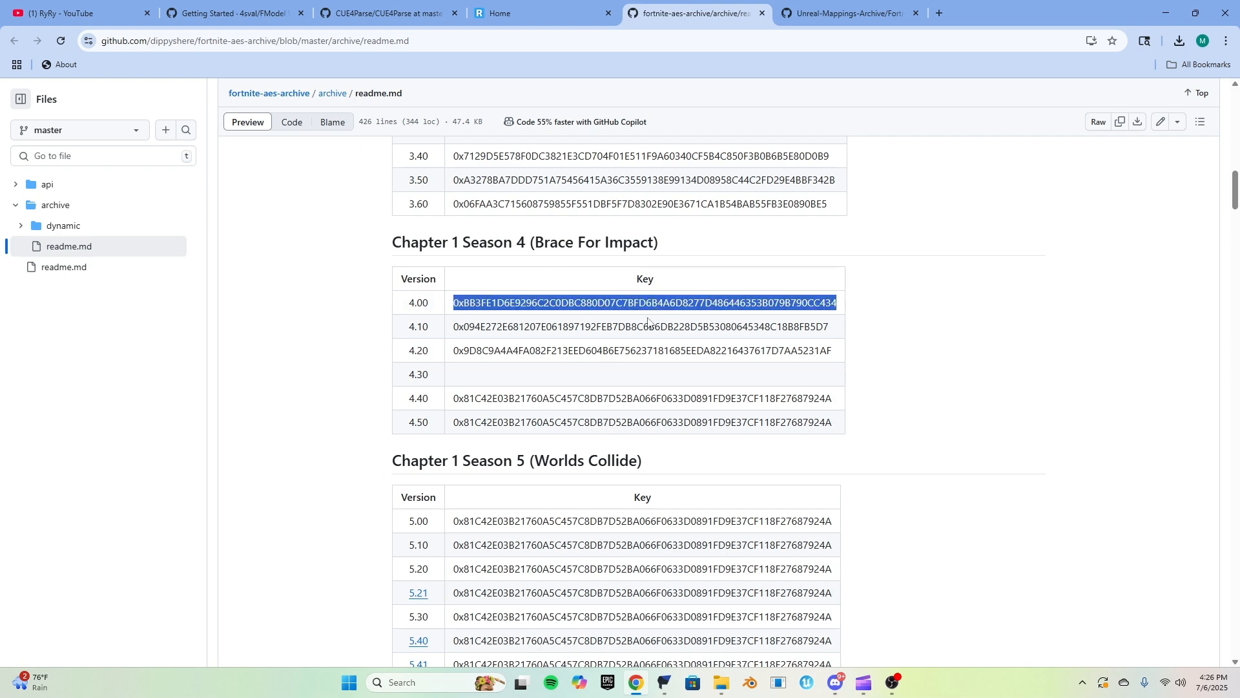
Examine the version 3.00 entry in the Chapter 1 Season 3 (Meteor Strike) key table
scroll(516, 352, down, 3)
scroll(420, 452, up, 6)
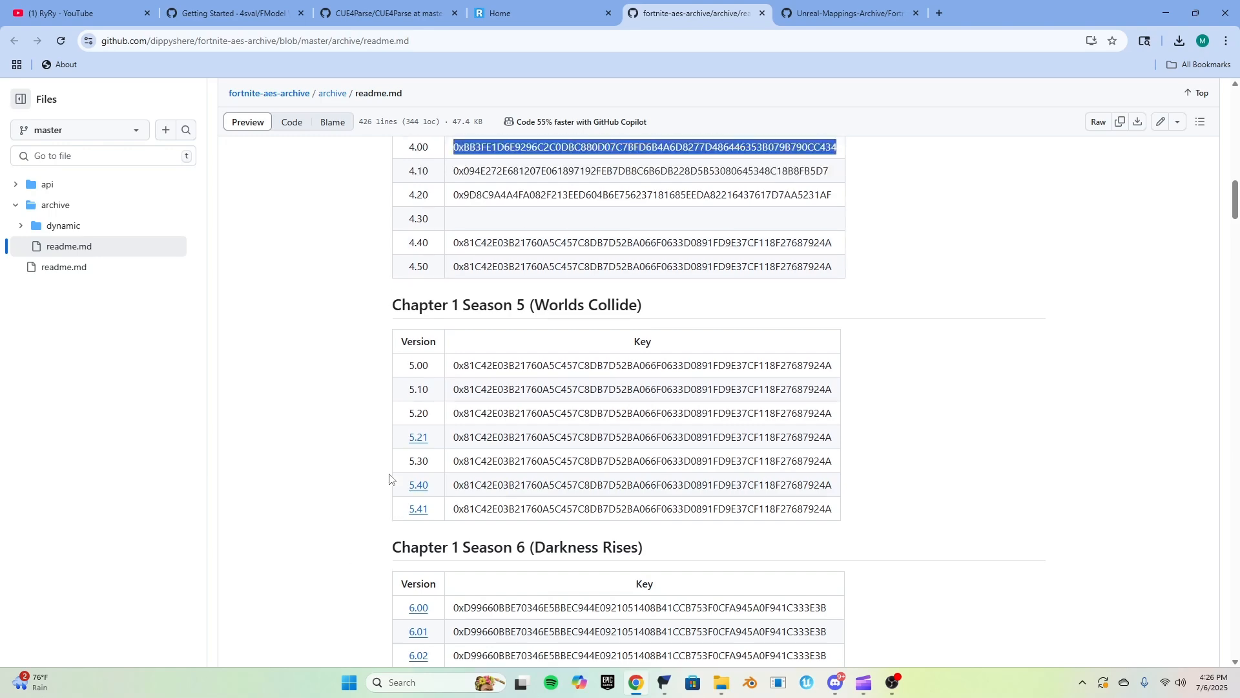
scroll(443, 415, up, 1)
click(415, 319)
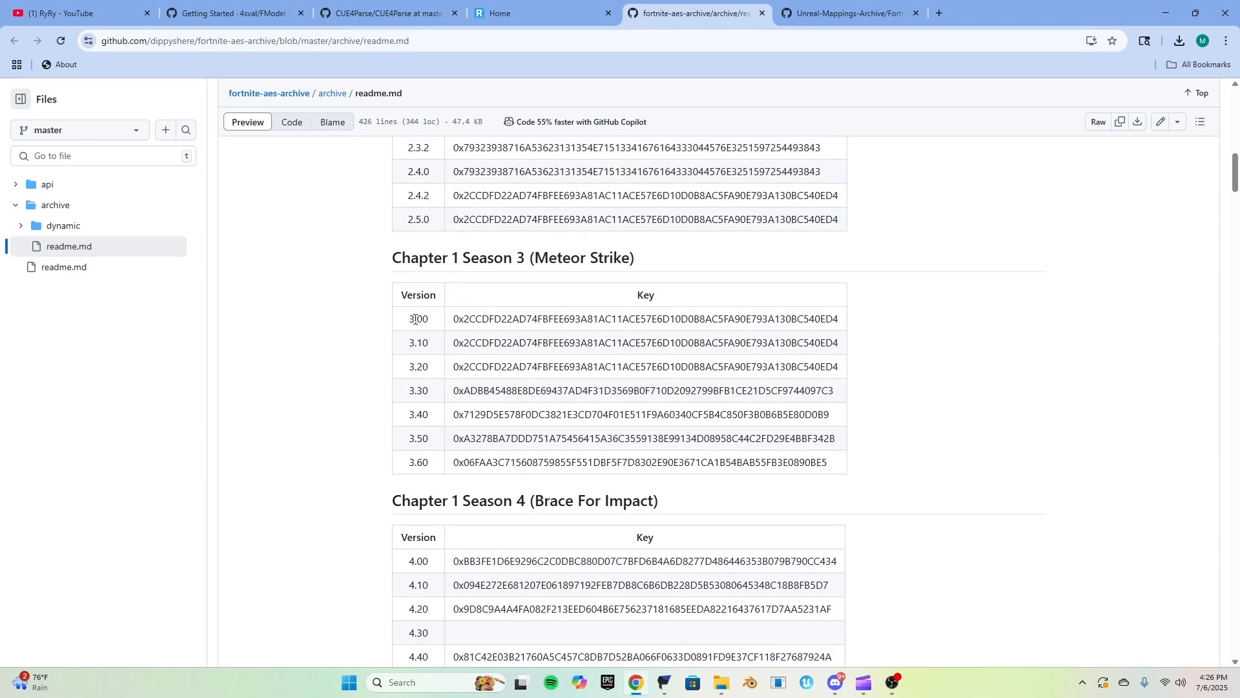
double_click(429, 321)
click(419, 319)
Find the Chapter 2 Season 3 (Splash Down) table and select the main AES key for version 13.40
scroll(421, 324, down, 4)
scroll(421, 324, down, 15)
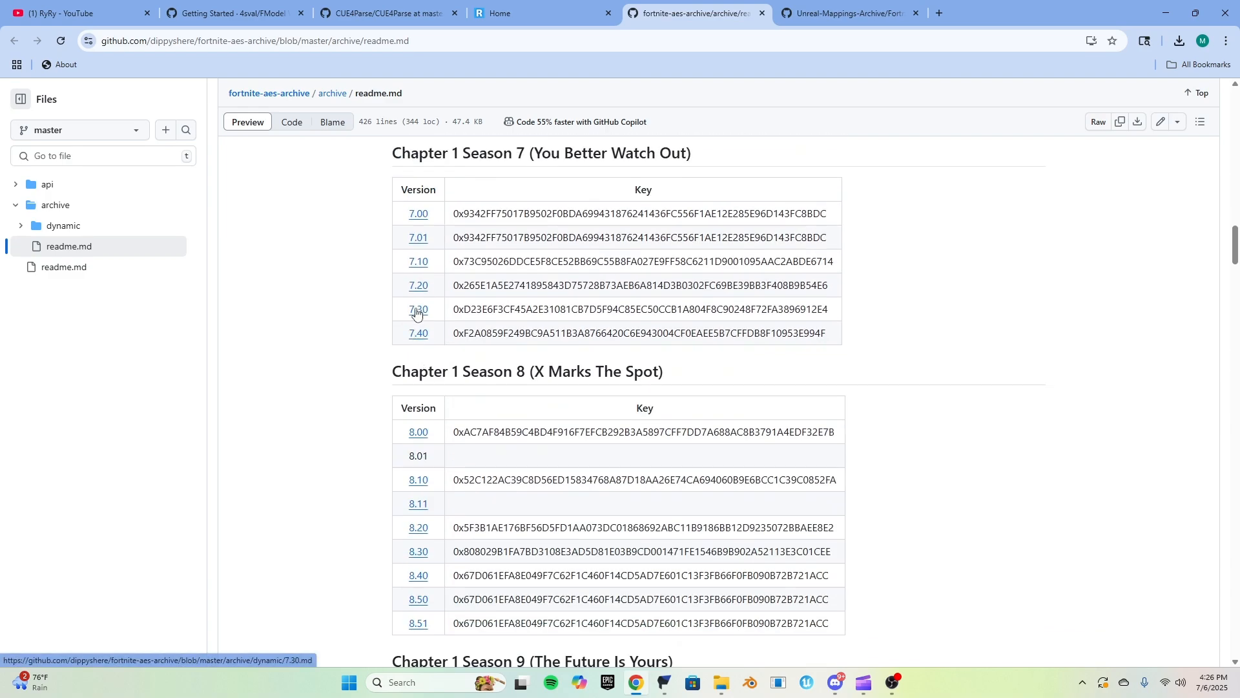
scroll(462, 383, down, 20)
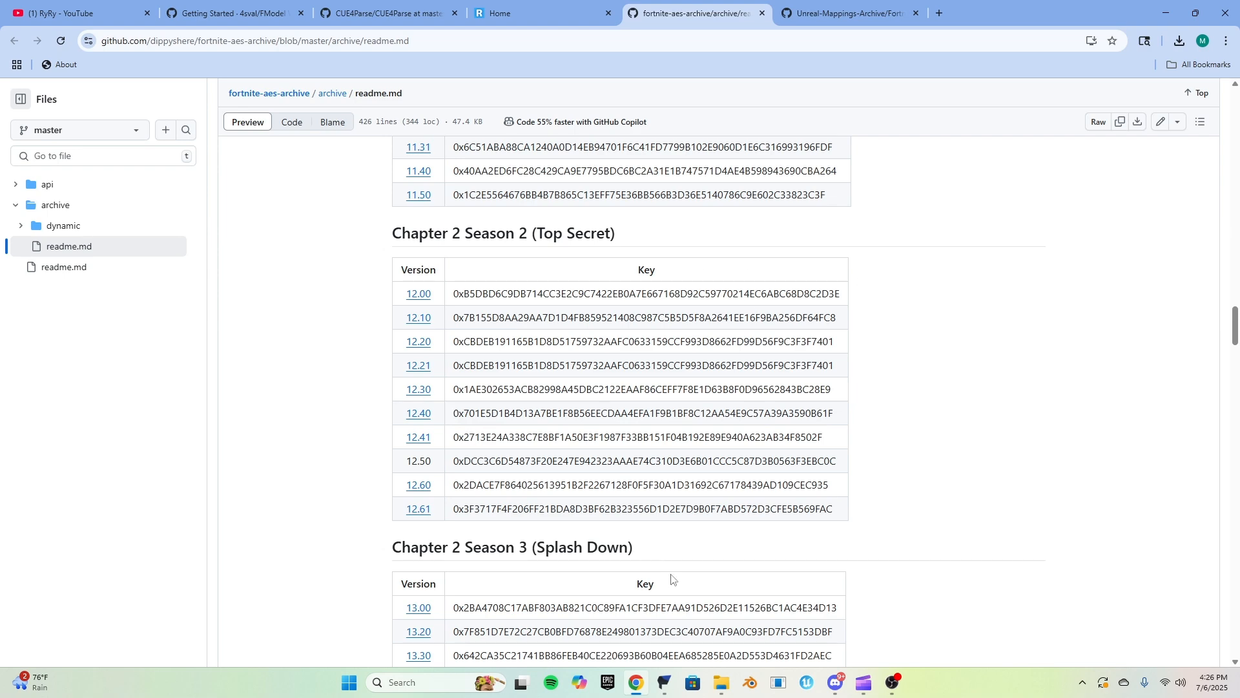
scroll(674, 580, down, 5)
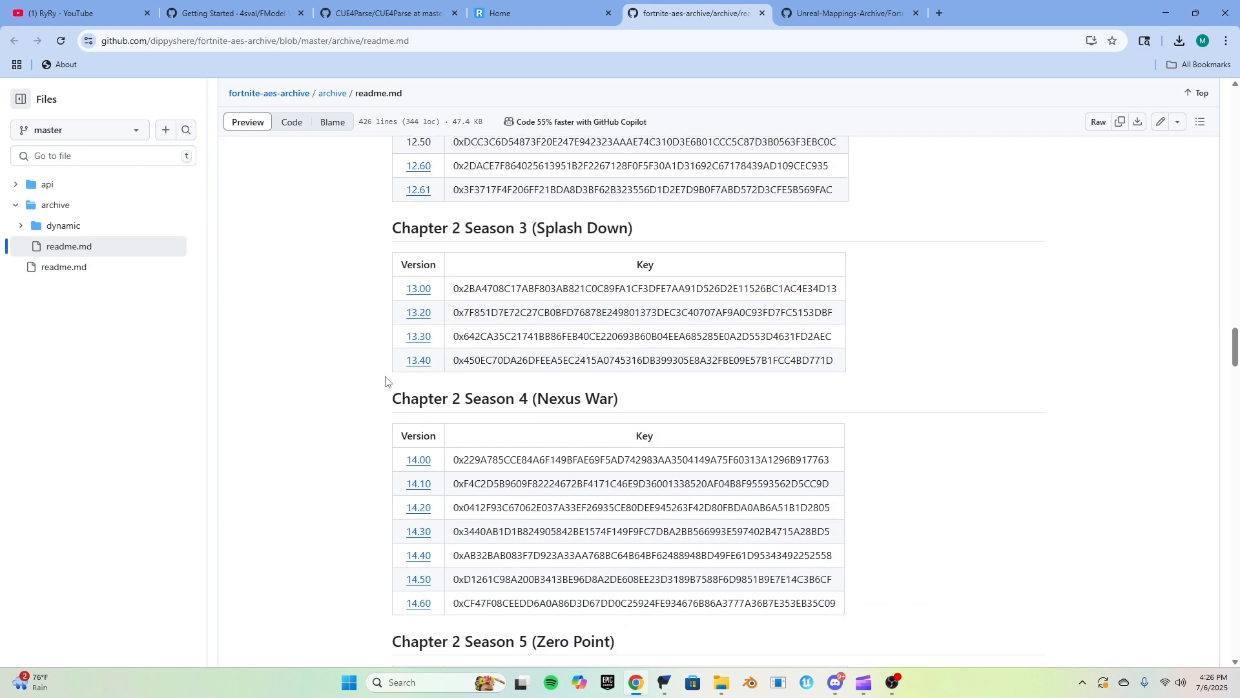
scroll(389, 381, up, 3)
drag(395, 417, 647, 423)
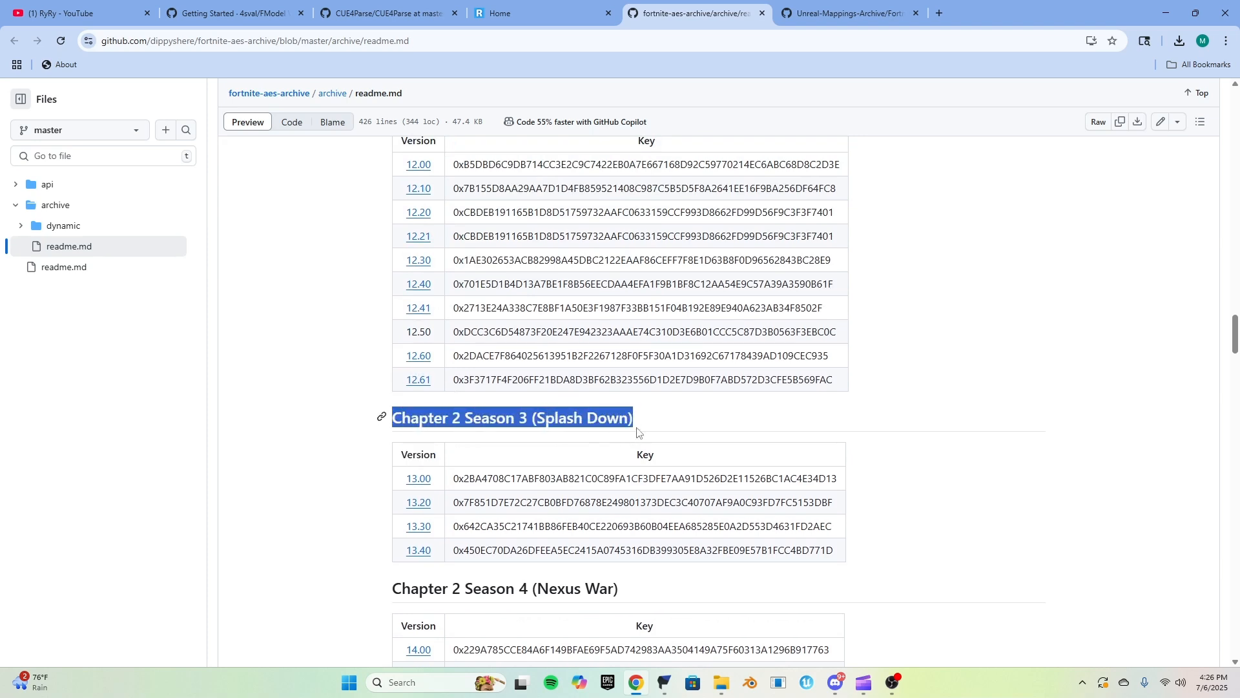
click(648, 423)
scroll(581, 465, down, 1)
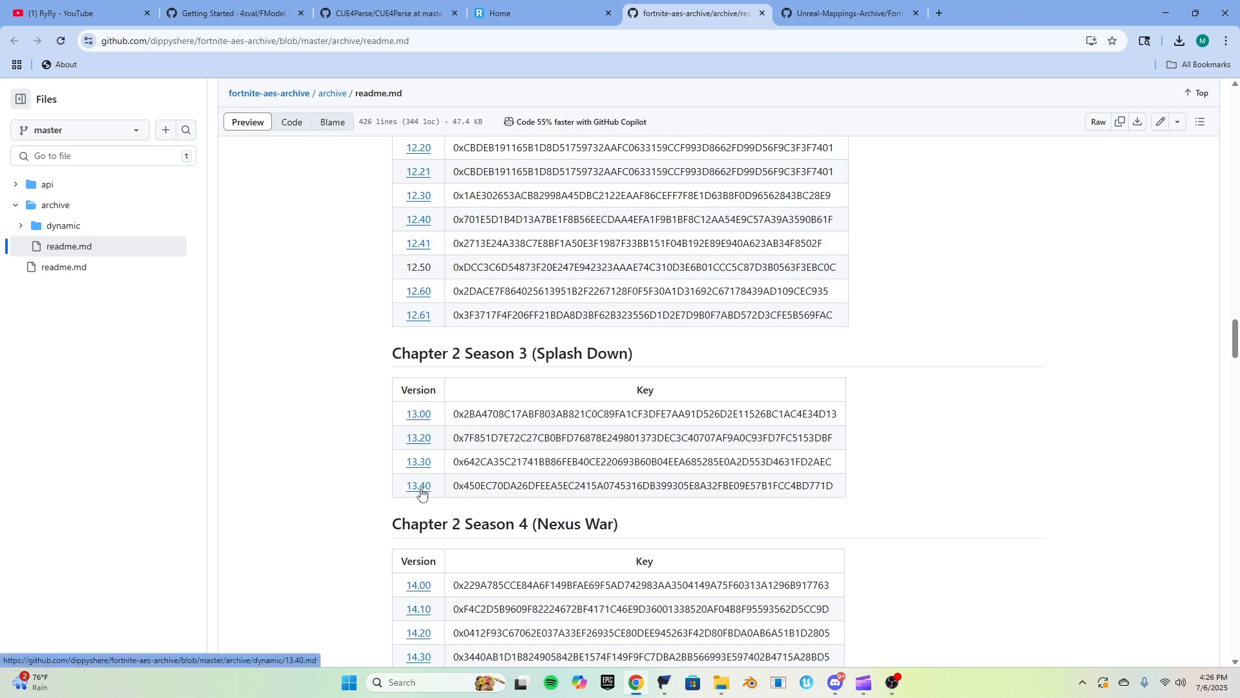
double_click(823, 485)
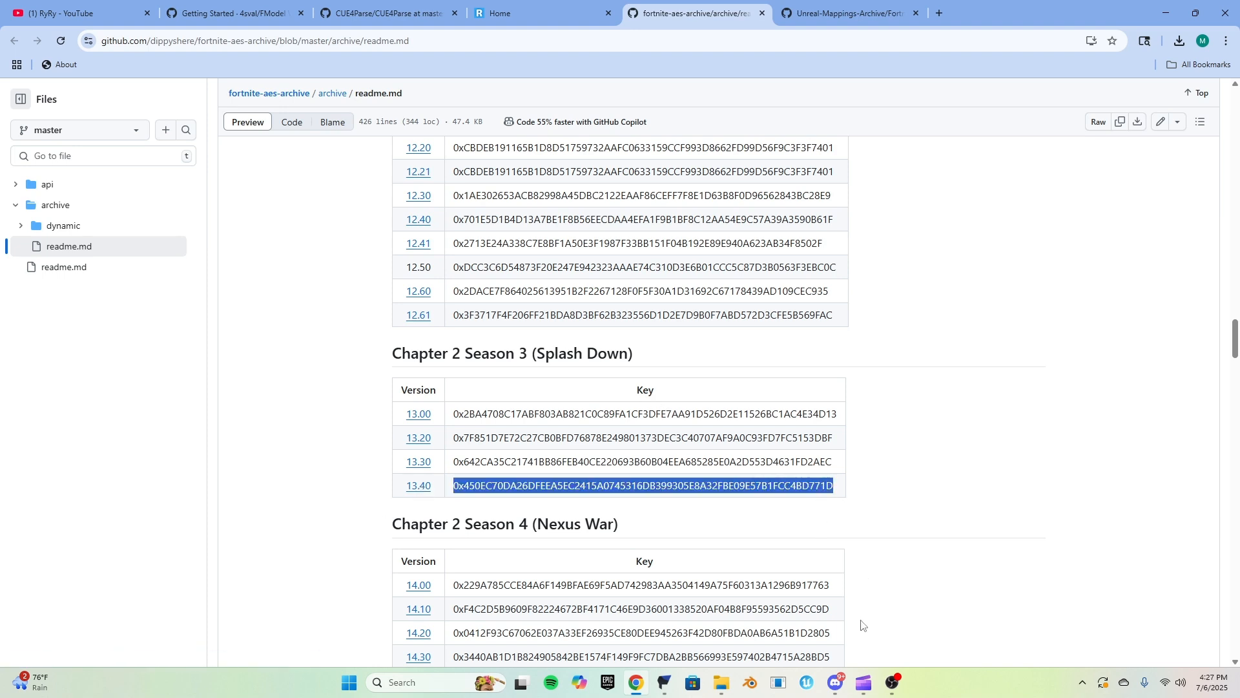
Switch to FModel's AES Manager and highlight the Main Static Key entry that corresponds to the version 13.40 main key
mouse_move(662, 686)
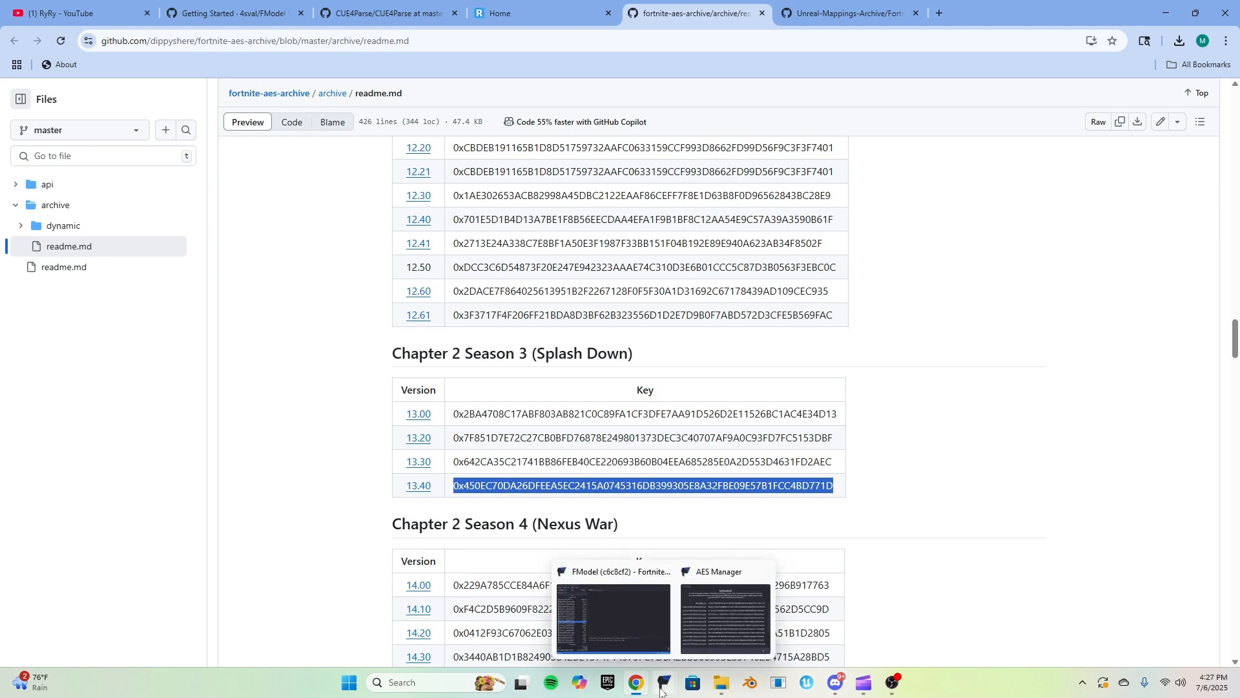
click(665, 626)
click(691, 616)
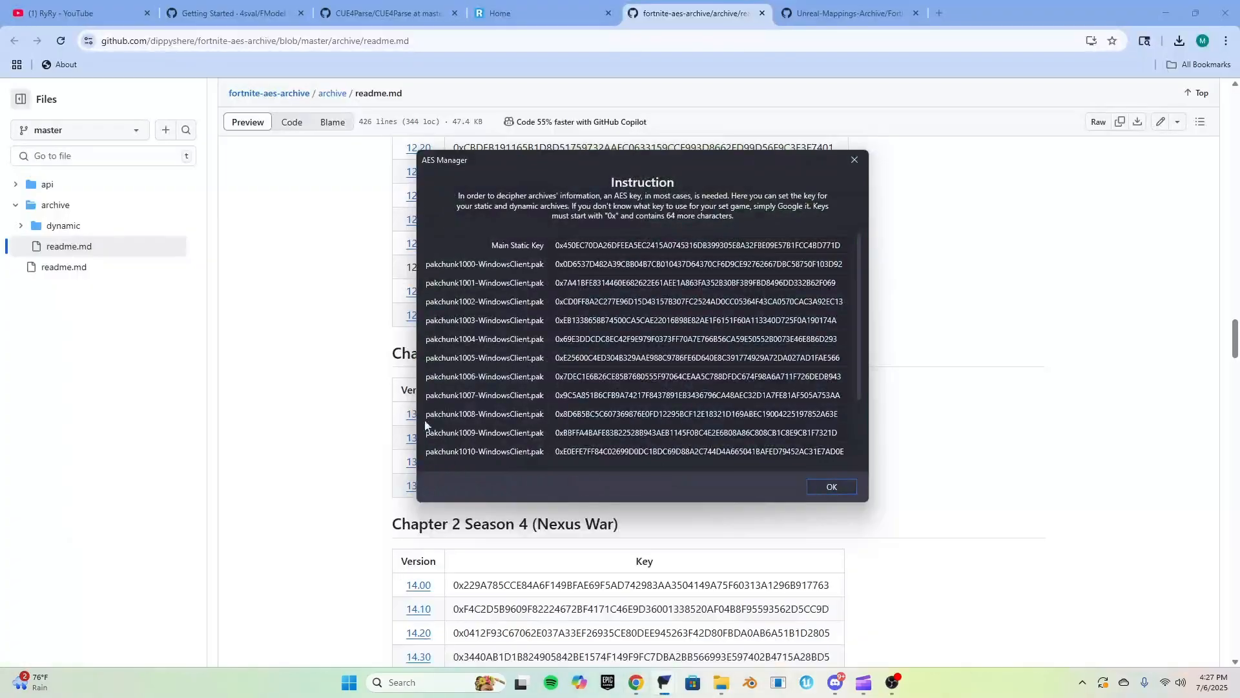
double_click(576, 244)
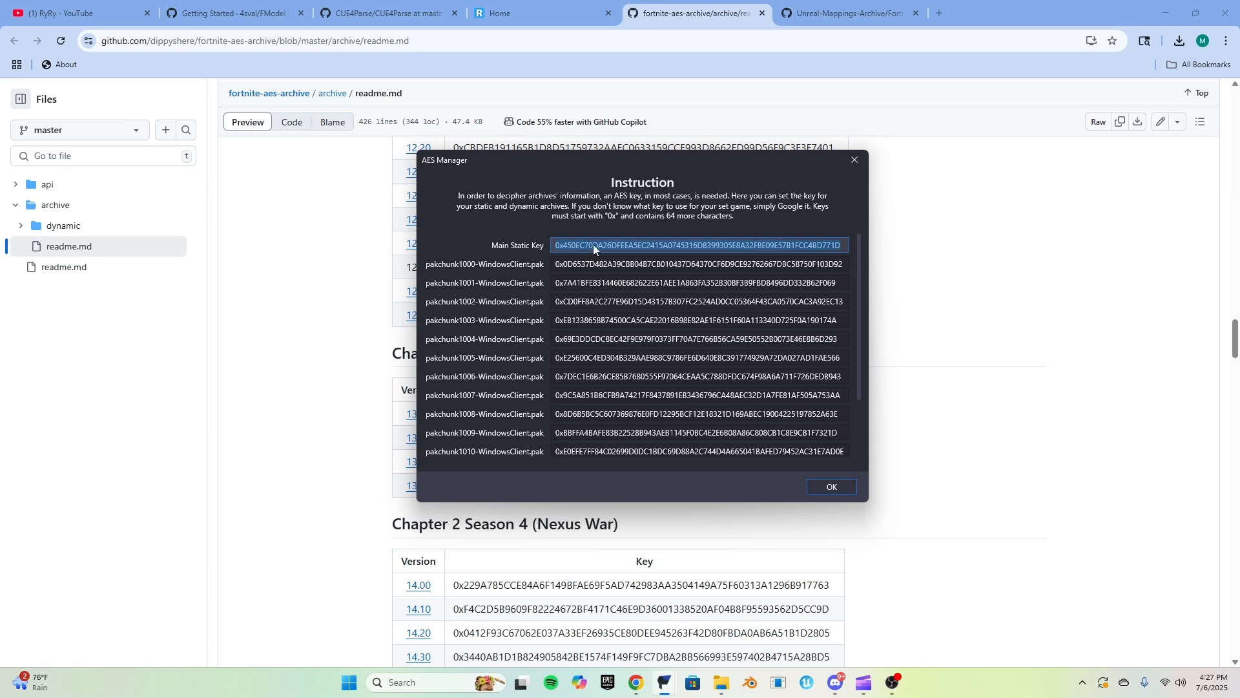
click(458, 240)
scroll(468, 336, down, 2)
scroll(462, 342, up, 2)
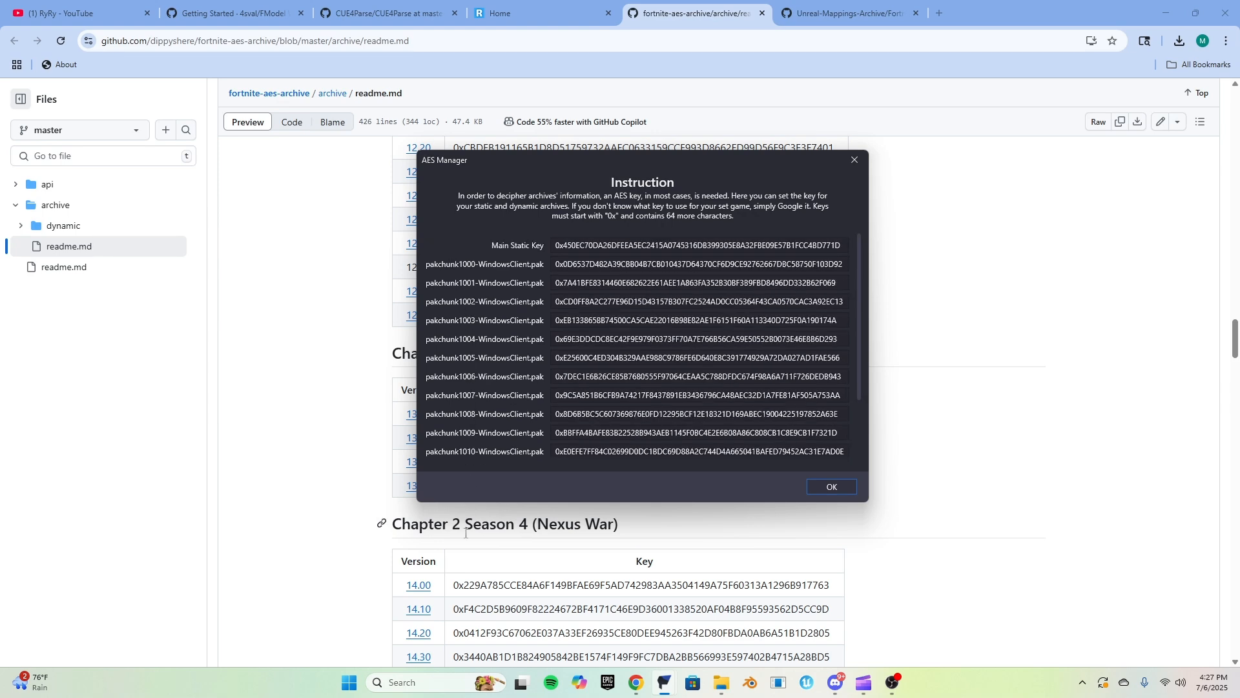
click(1003, 434)
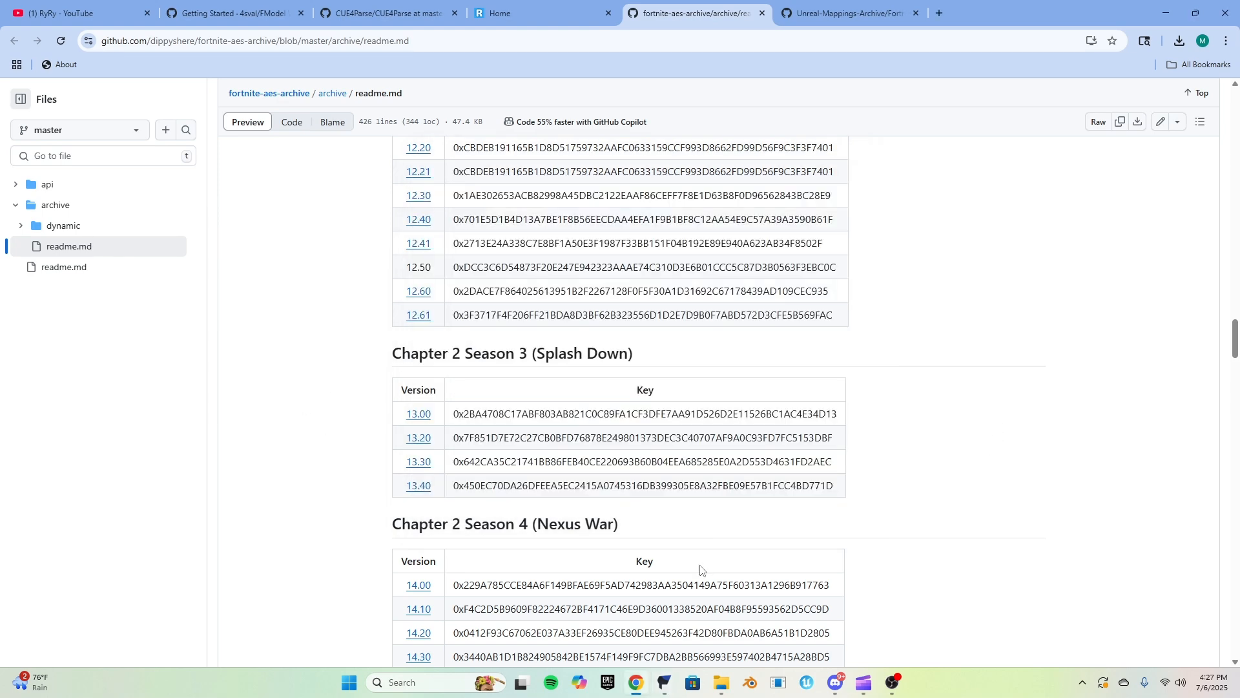
Open the version 13.40 page from the key archive in a new tab and highlight its main key
right_click(419, 490)
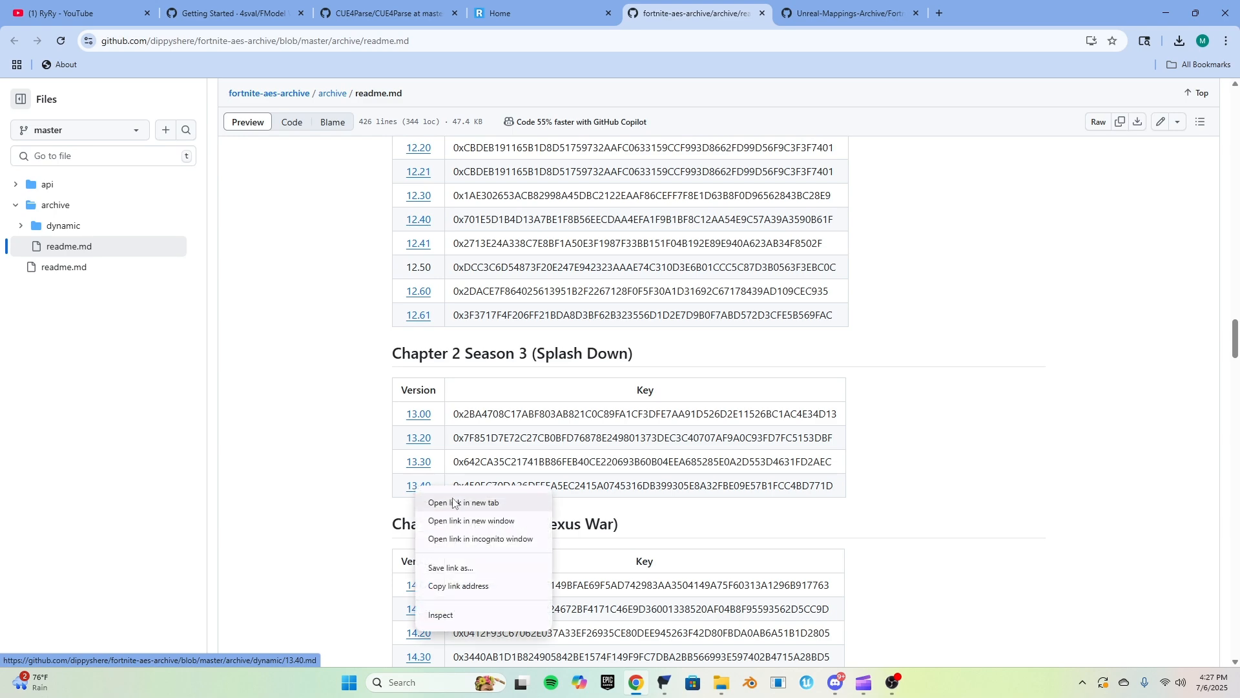
click(453, 502)
click(840, 13)
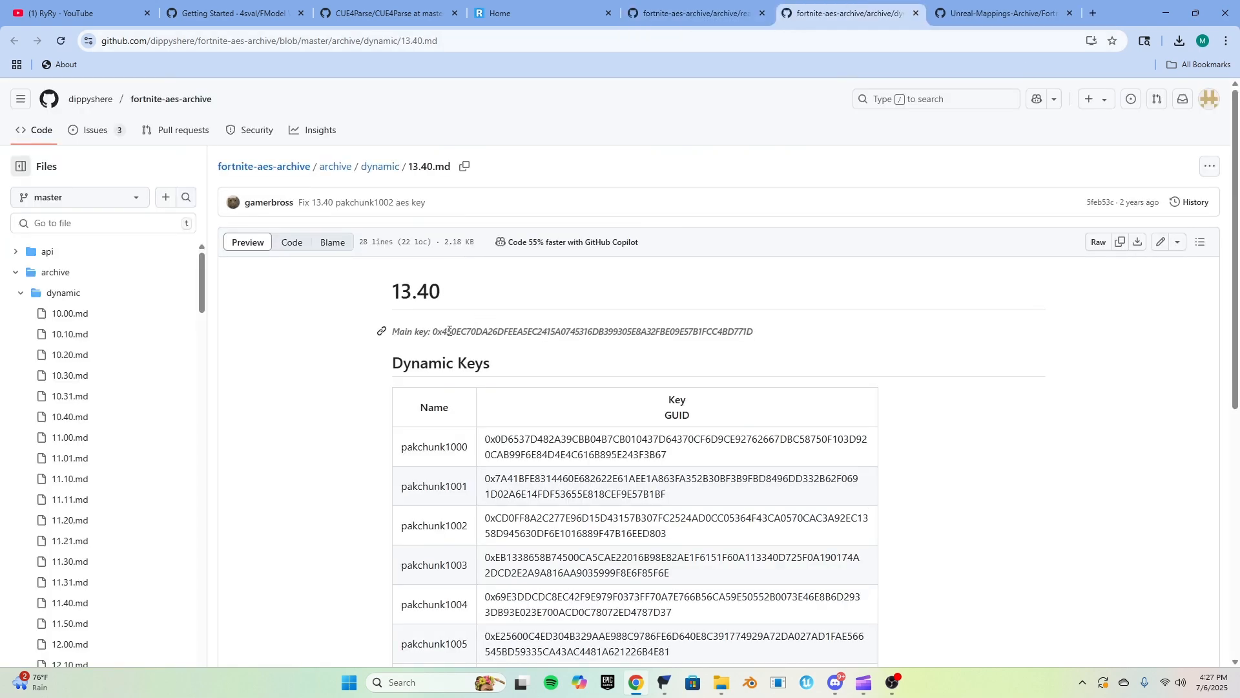
drag(431, 333, 768, 333)
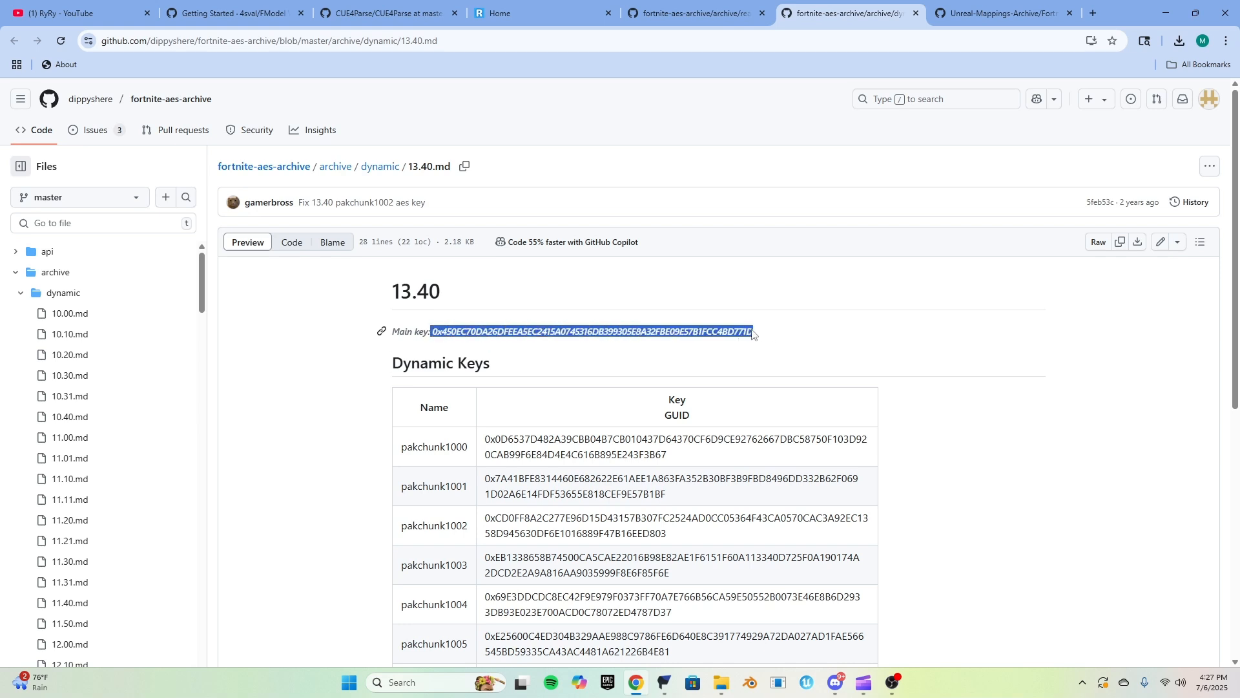
scroll(751, 331, down, 2)
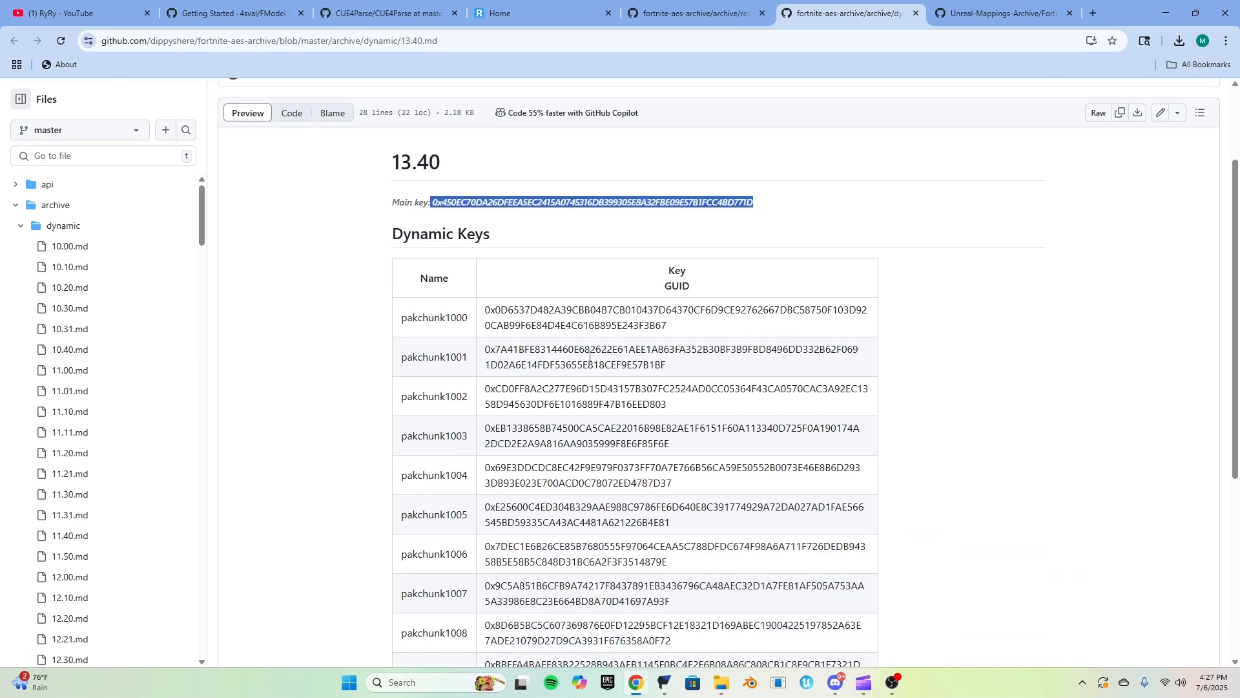
Examine the pakchunk1000 and pakchunk1001 rows of the 13.40 Dynamic Keys table, highlighting the first line of each key
double_click(444, 319)
double_click(436, 357)
double_click(559, 355)
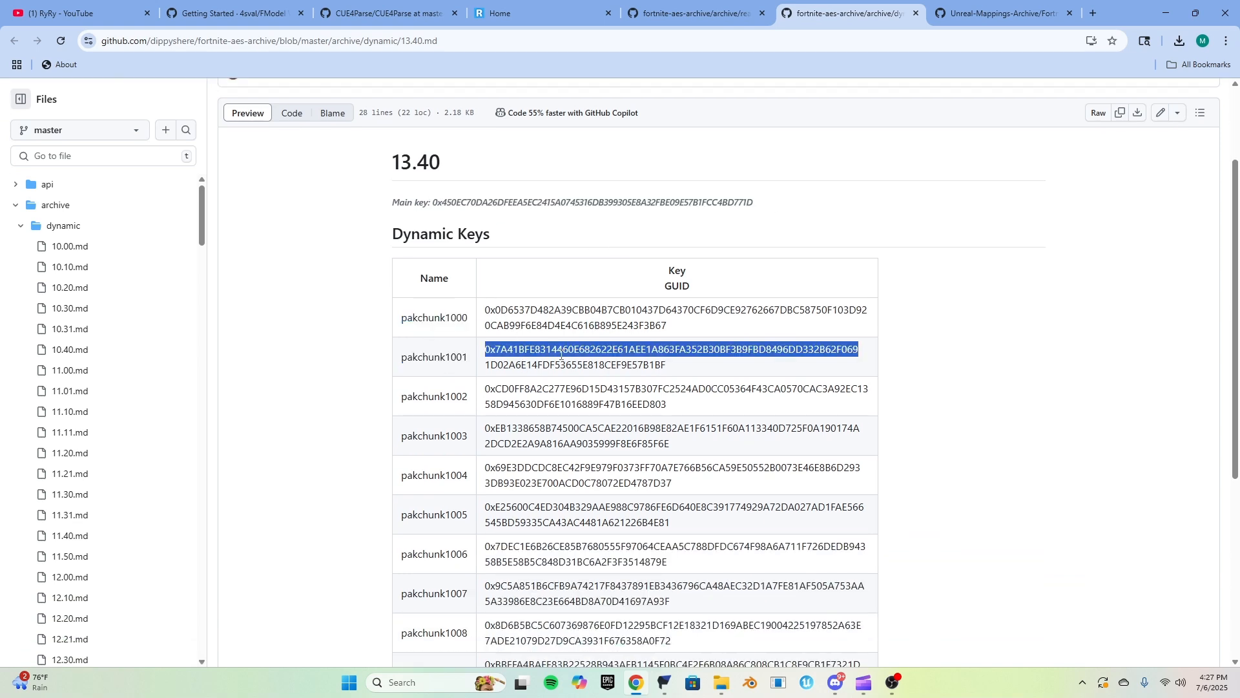
double_click(595, 313)
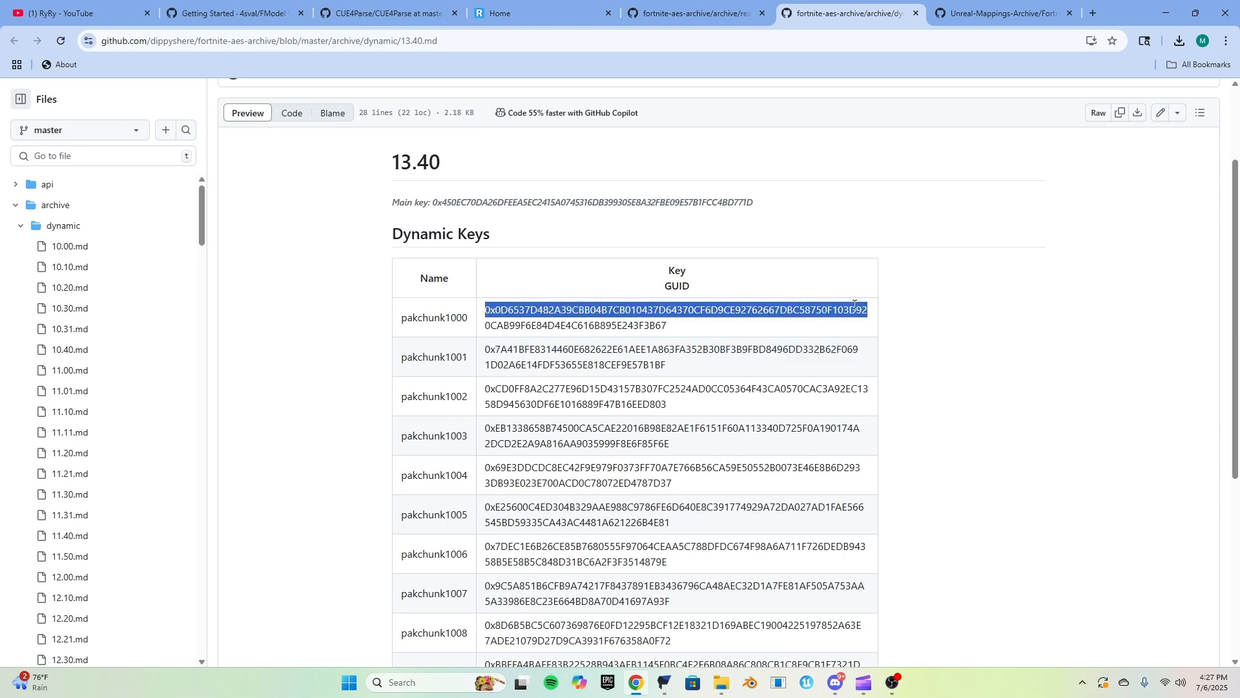
drag(875, 311, 471, 315)
drag(859, 350, 478, 349)
double_click(725, 307)
double_click(742, 347)
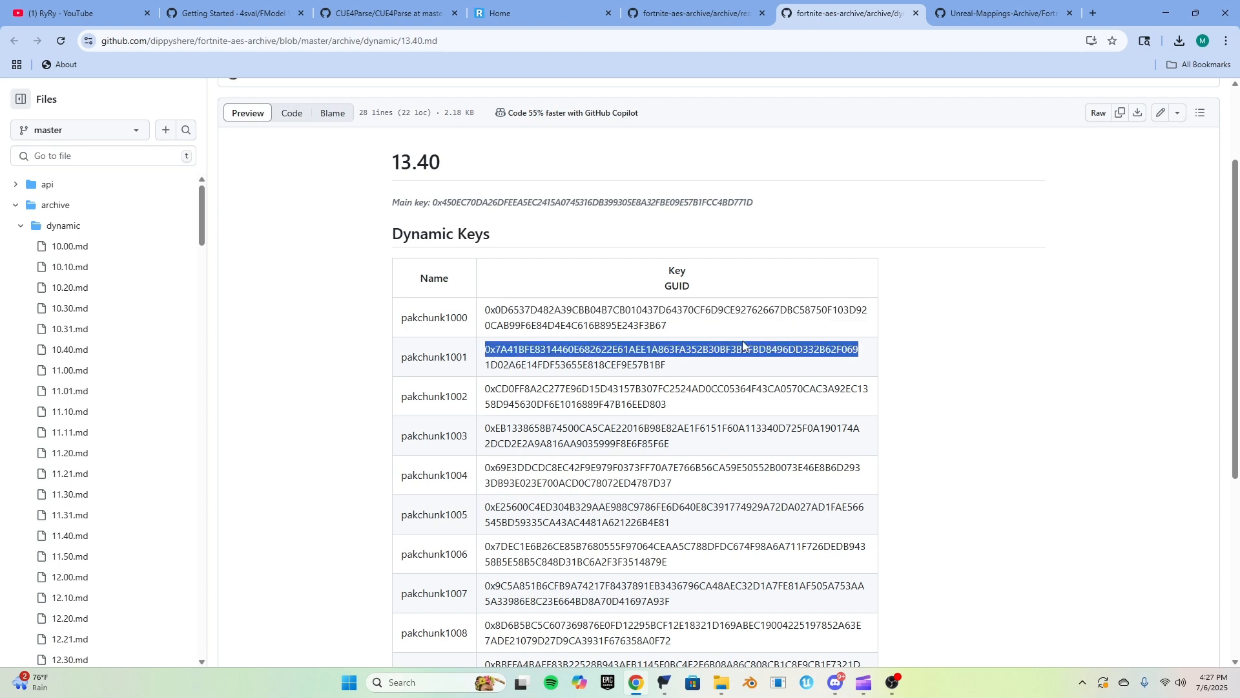
click(405, 407)
Select the pakchunk1000 key in the archive and match it to the pakchunk1000-WindowsClient.pak entry in FModel's AES Manager
double_click(602, 308)
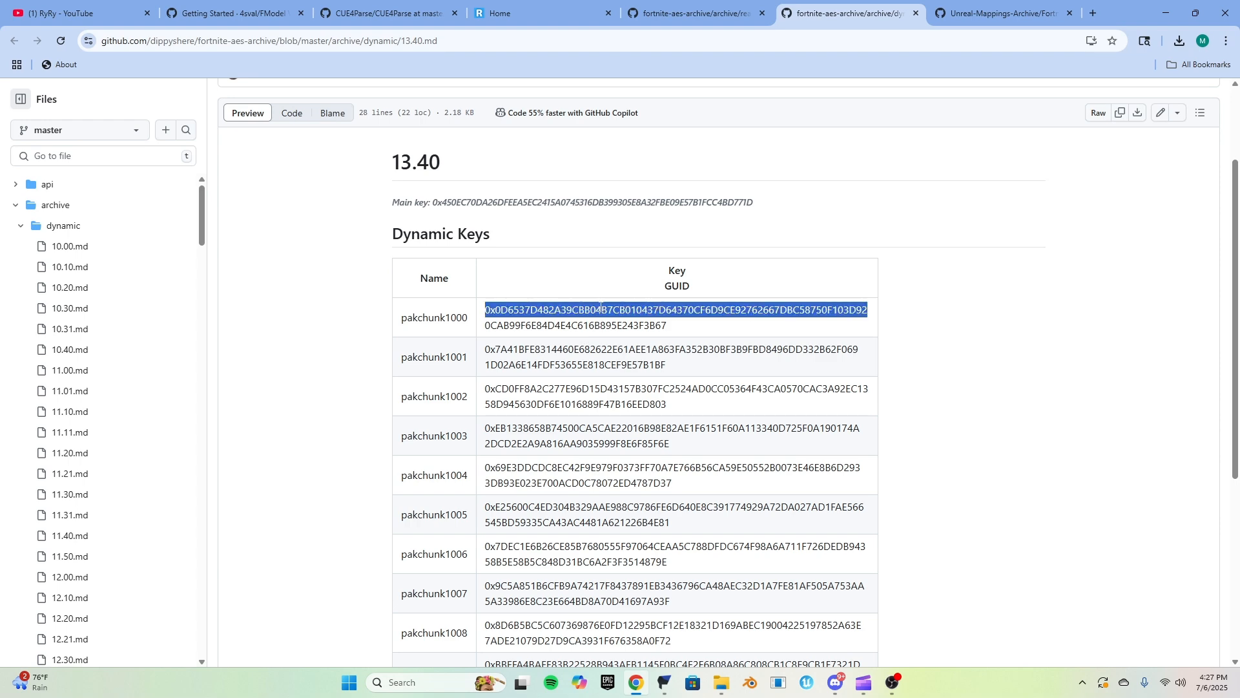
click(672, 687)
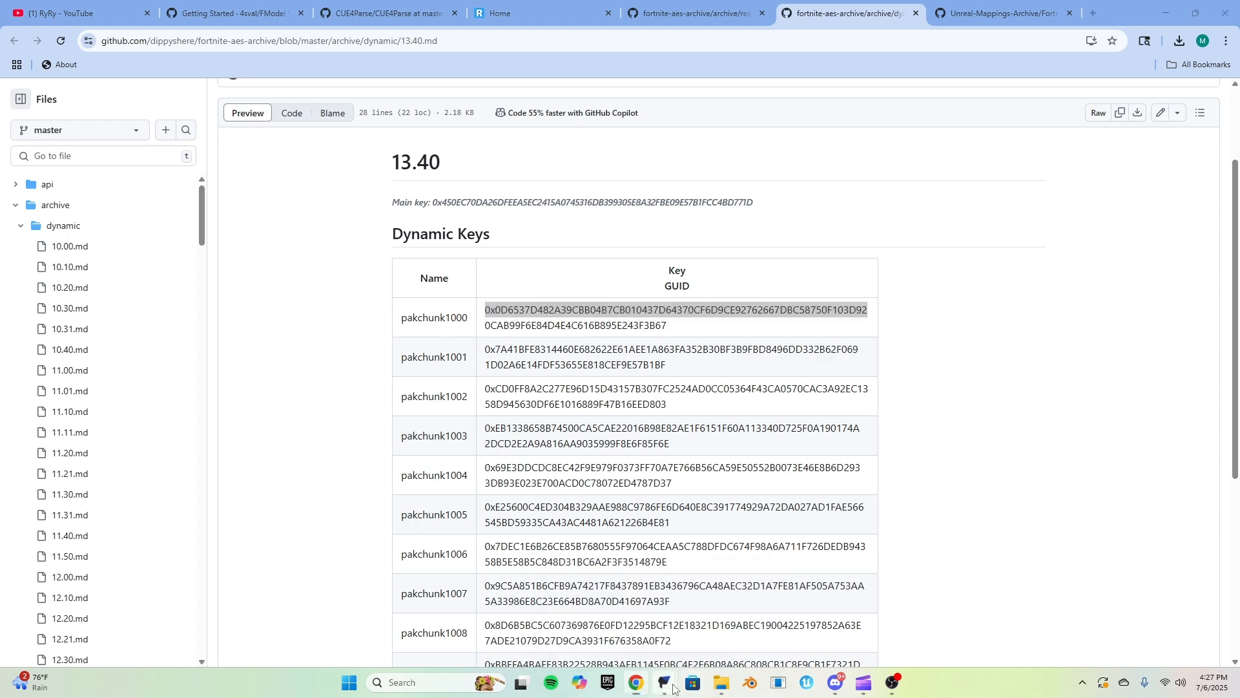
mouse_move(673, 688)
click(707, 640)
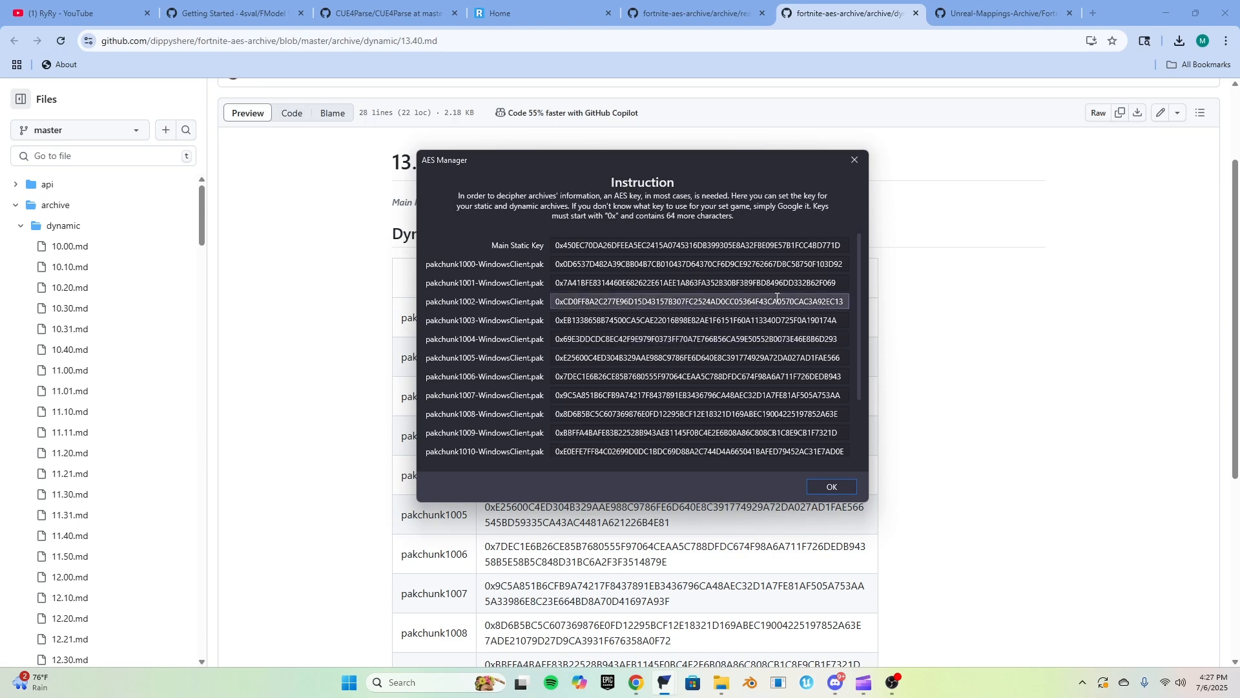
double_click(729, 264)
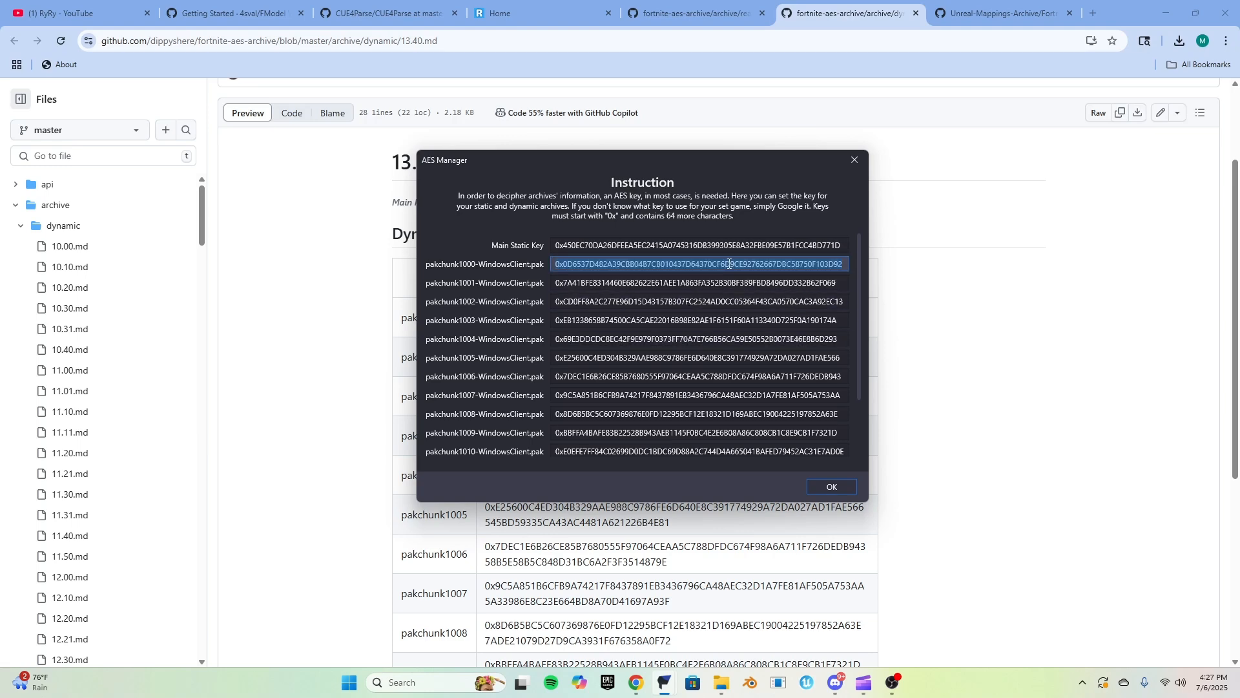
click(898, 292)
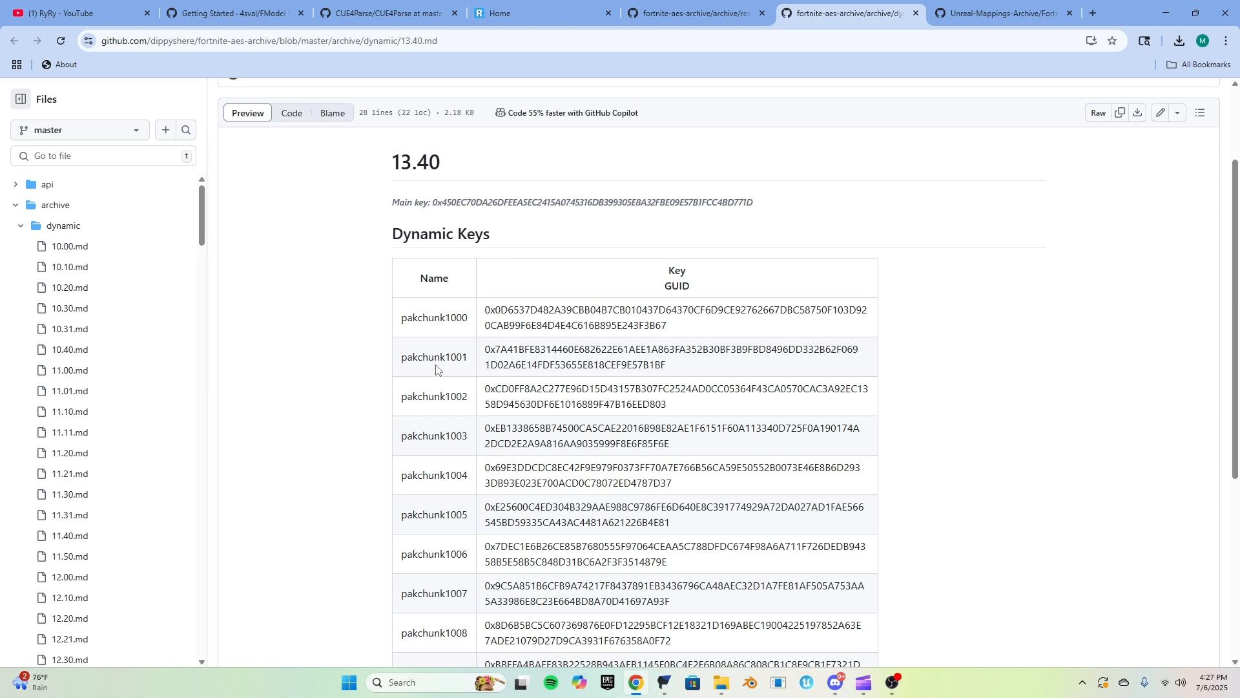
Select the pakchunk1001 key in the archive and match it to the pakchunk1001-WindowsClient.pak entry in FModel's AES Manager
drag(400, 359, 507, 357)
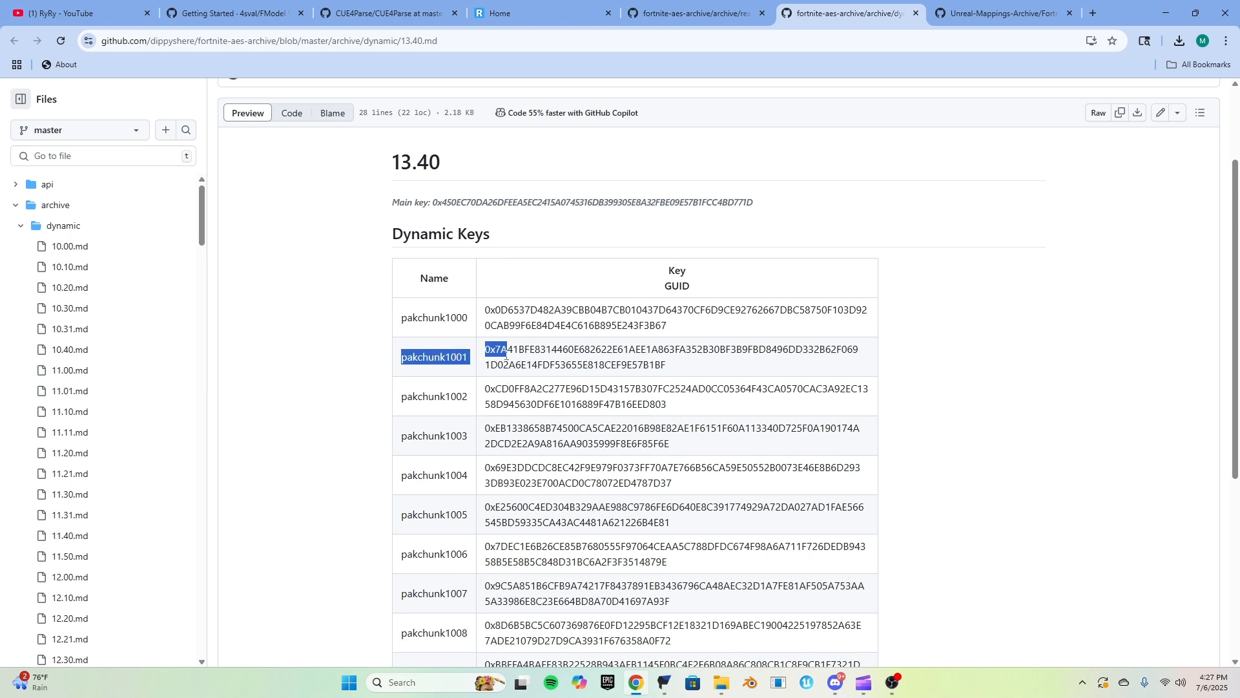
click(507, 357)
double_click(554, 348)
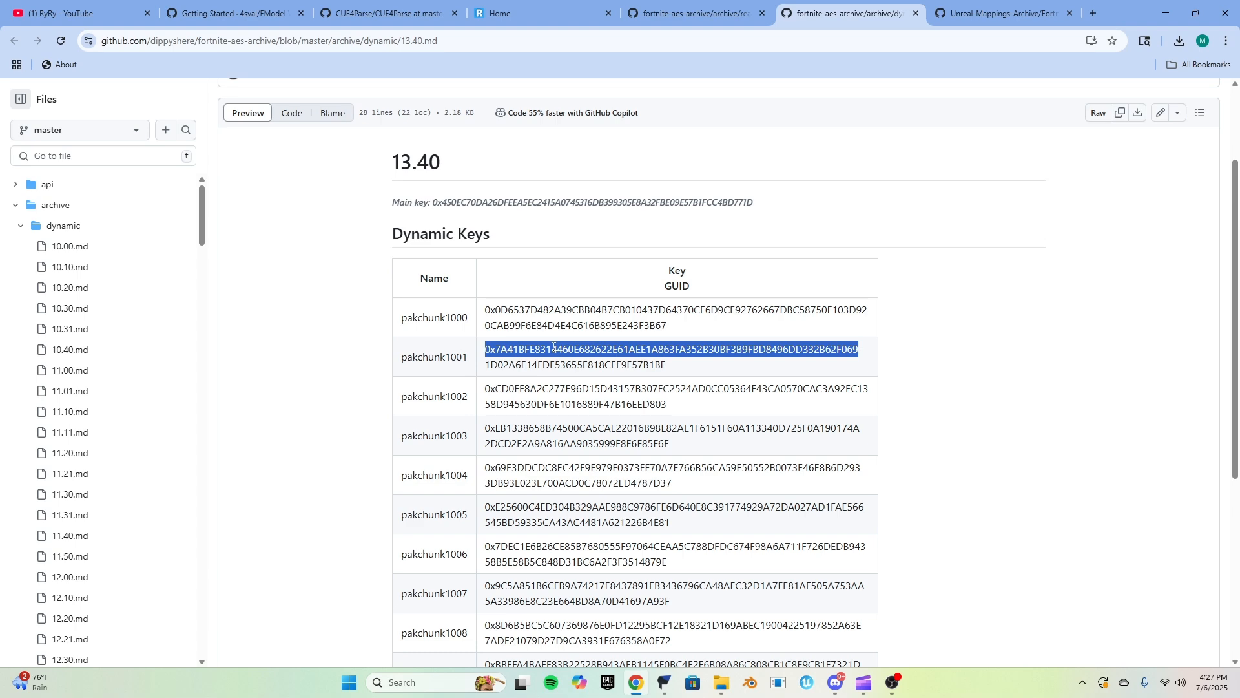
mouse_move(664, 684)
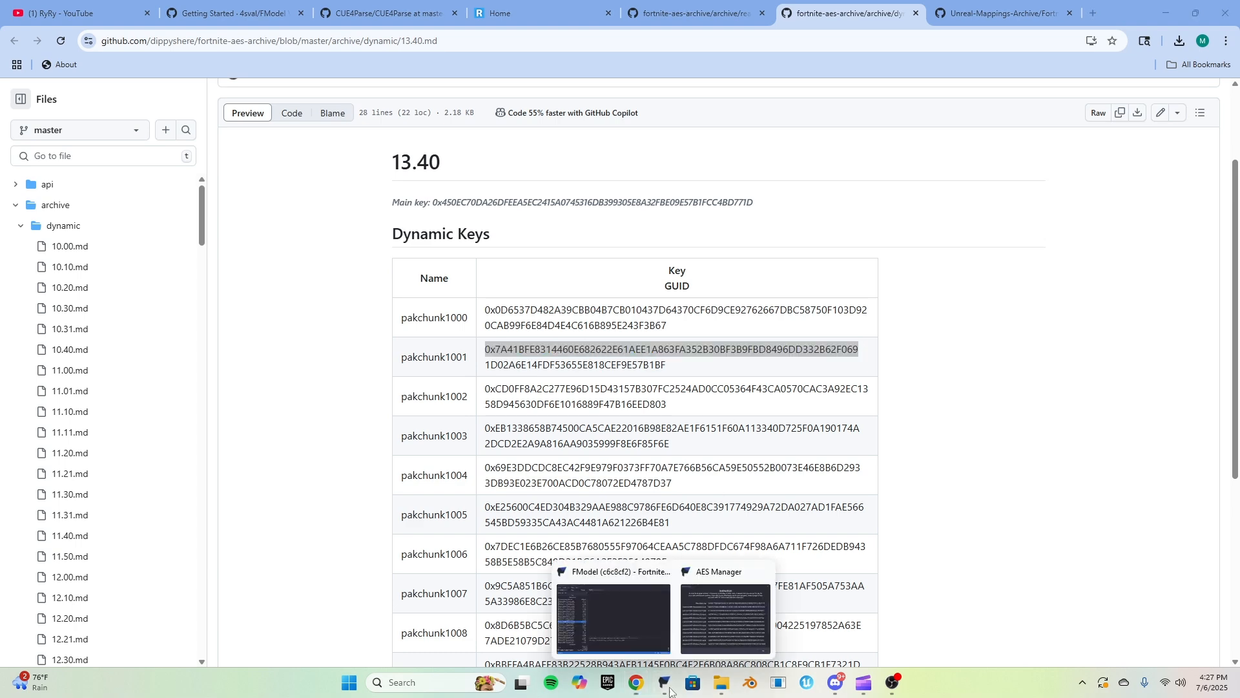
click(714, 630)
double_click(597, 263)
key(Tab)
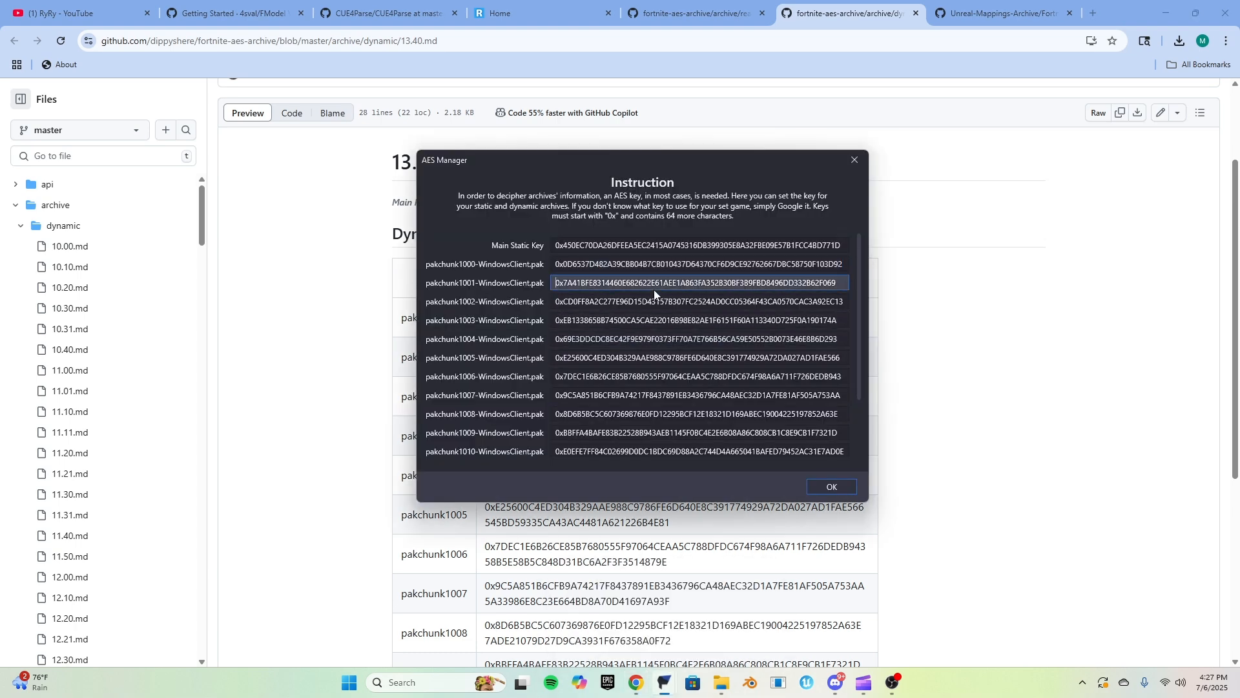
double_click(650, 287)
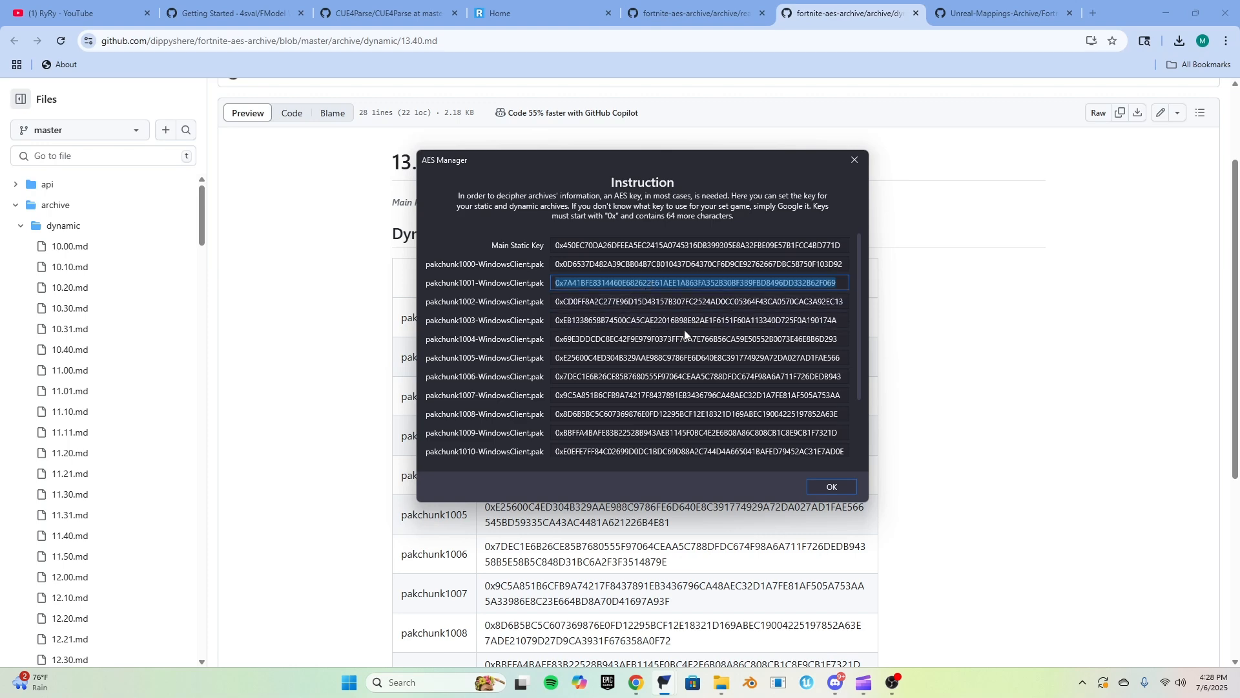
Review the remaining pakchunk keys in the AES Manager and accept the key list
scroll(480, 428, down, 3)
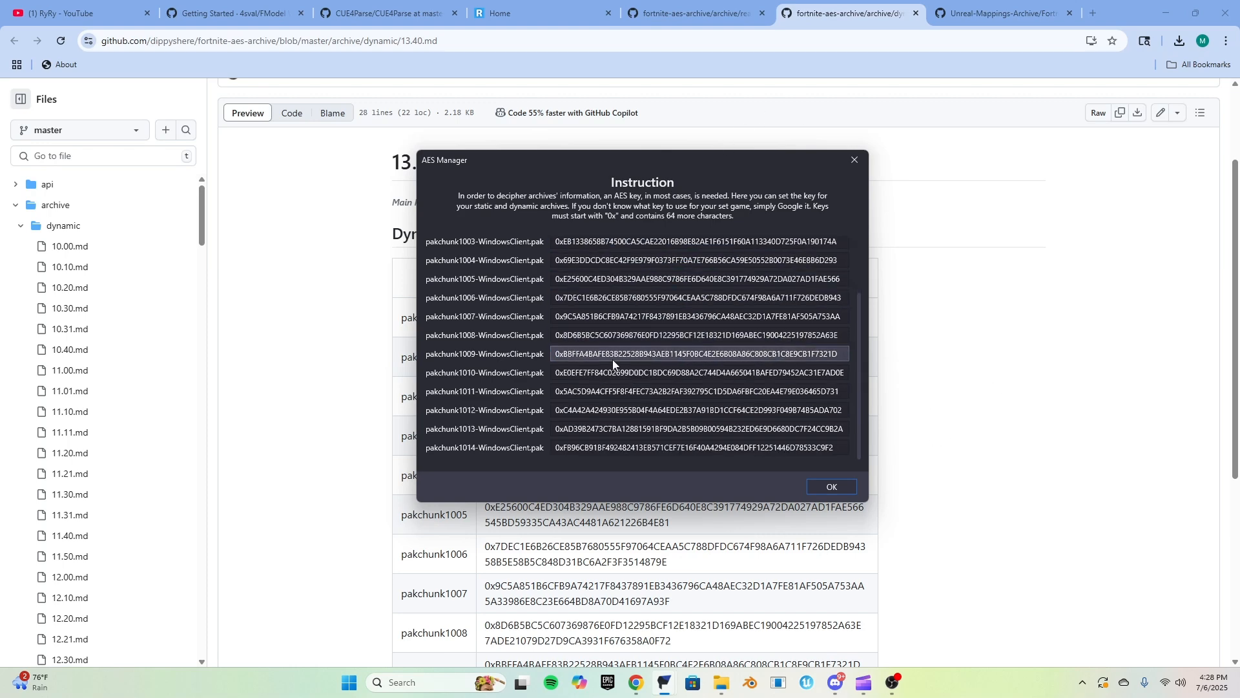
scroll(480, 427, up, 4)
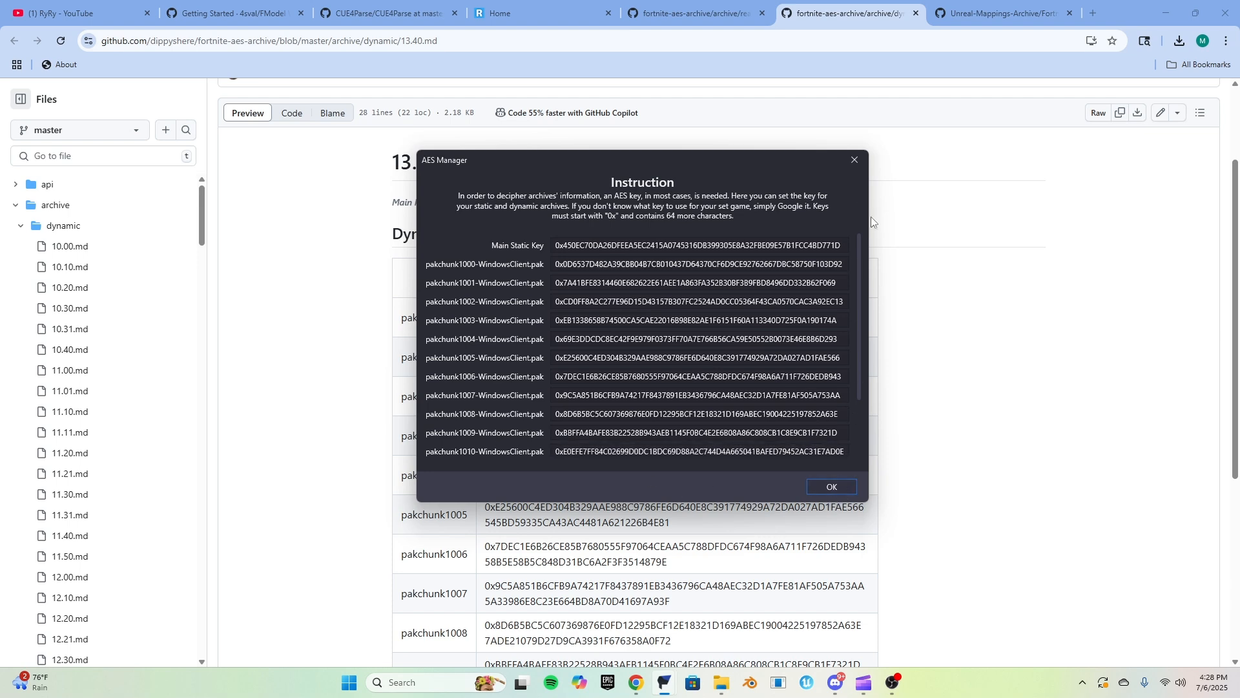
click(833, 488)
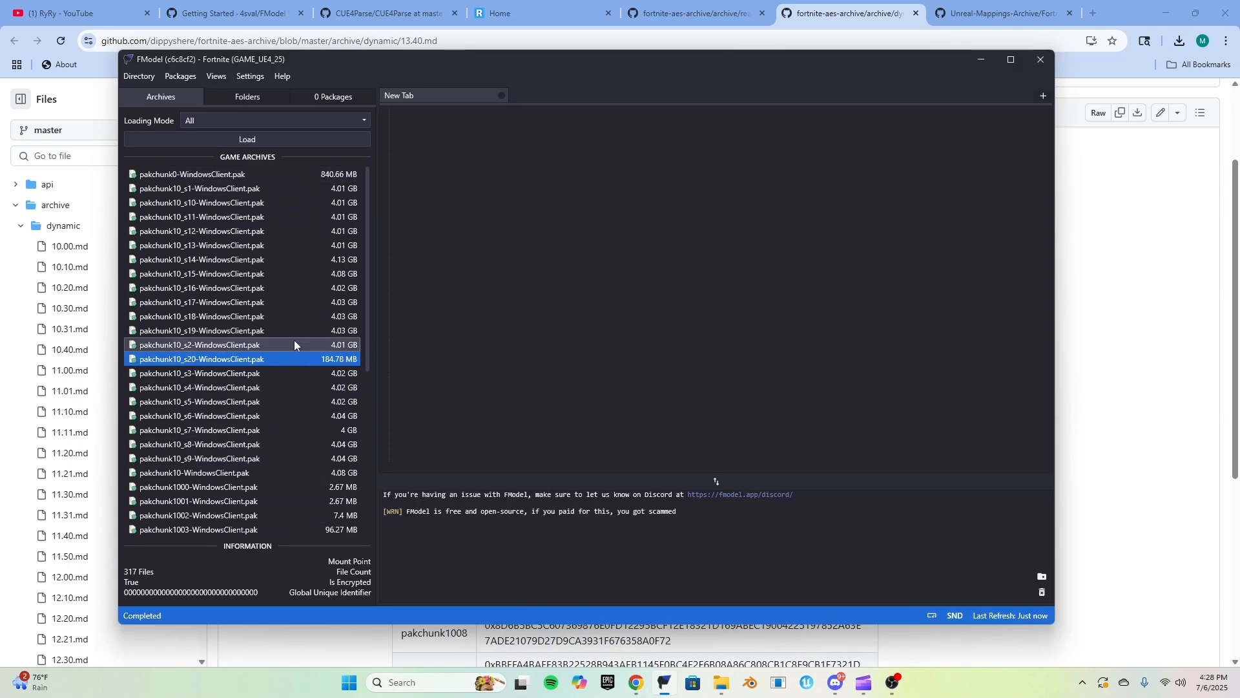
Select the pakchunk0-WindowsClient.pak archive and look through the list of game archives
click(133, 174)
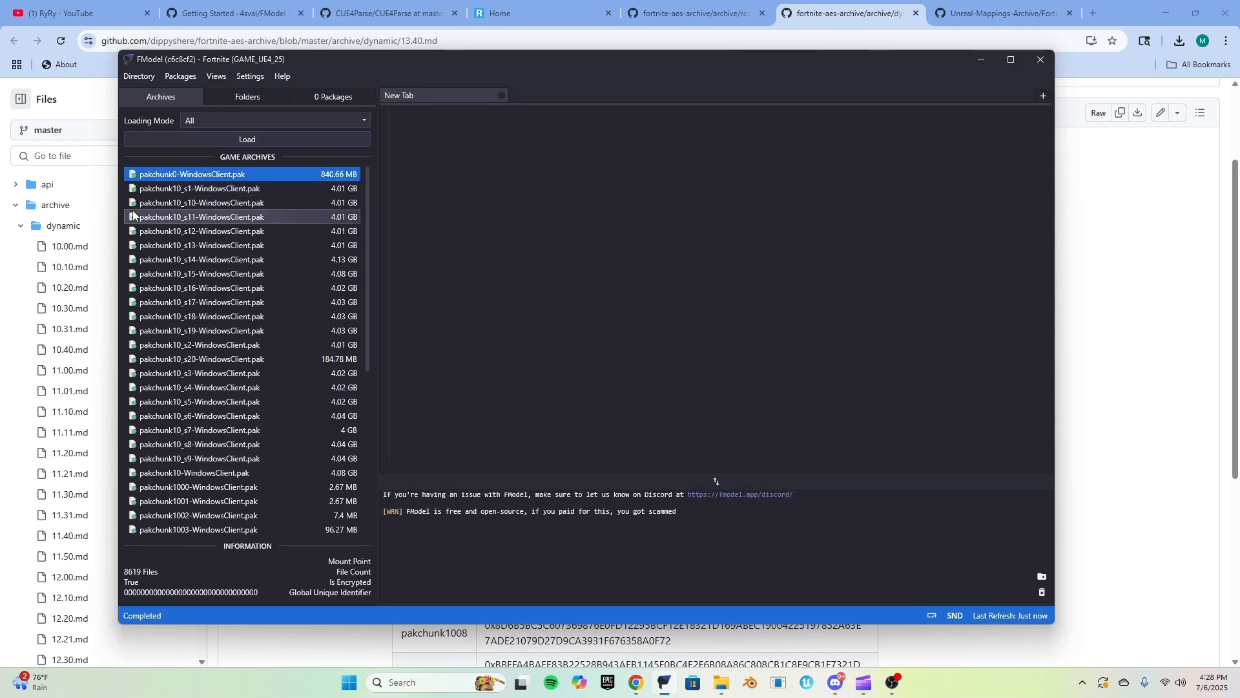
scroll(139, 474, down, 4)
scroll(138, 473, up, 4)
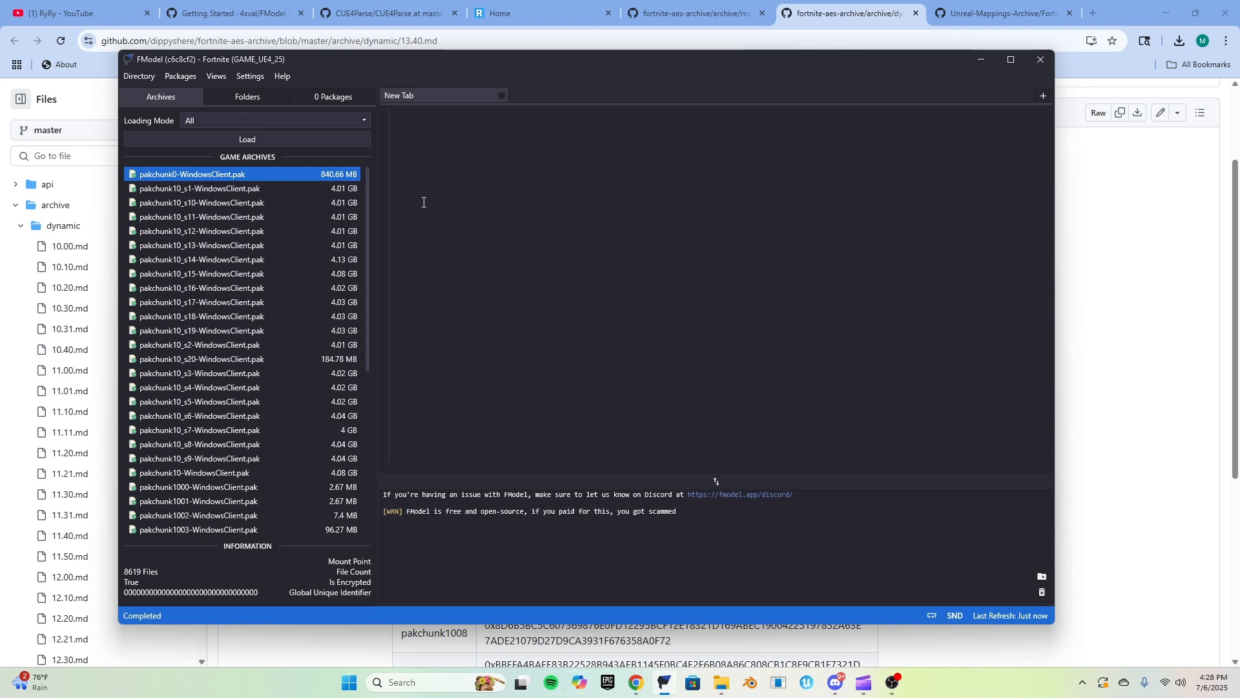
Open FModel's model export settings and examine the available mesh formats
click(250, 77)
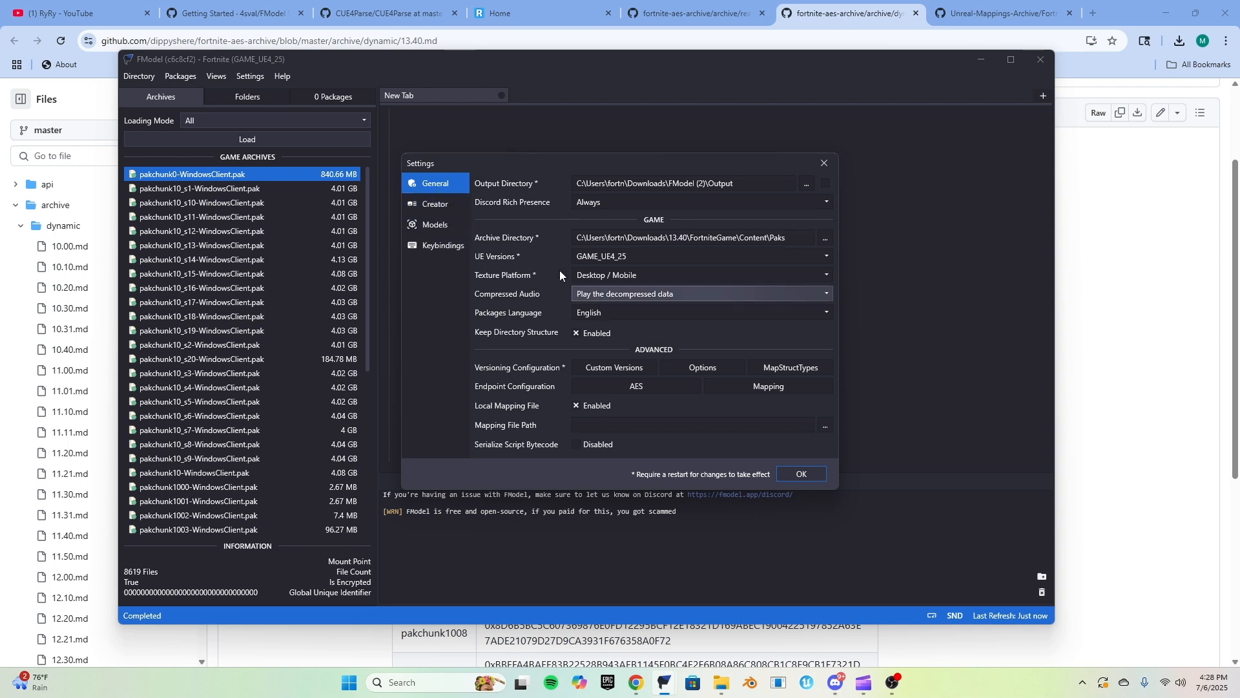
click(432, 219)
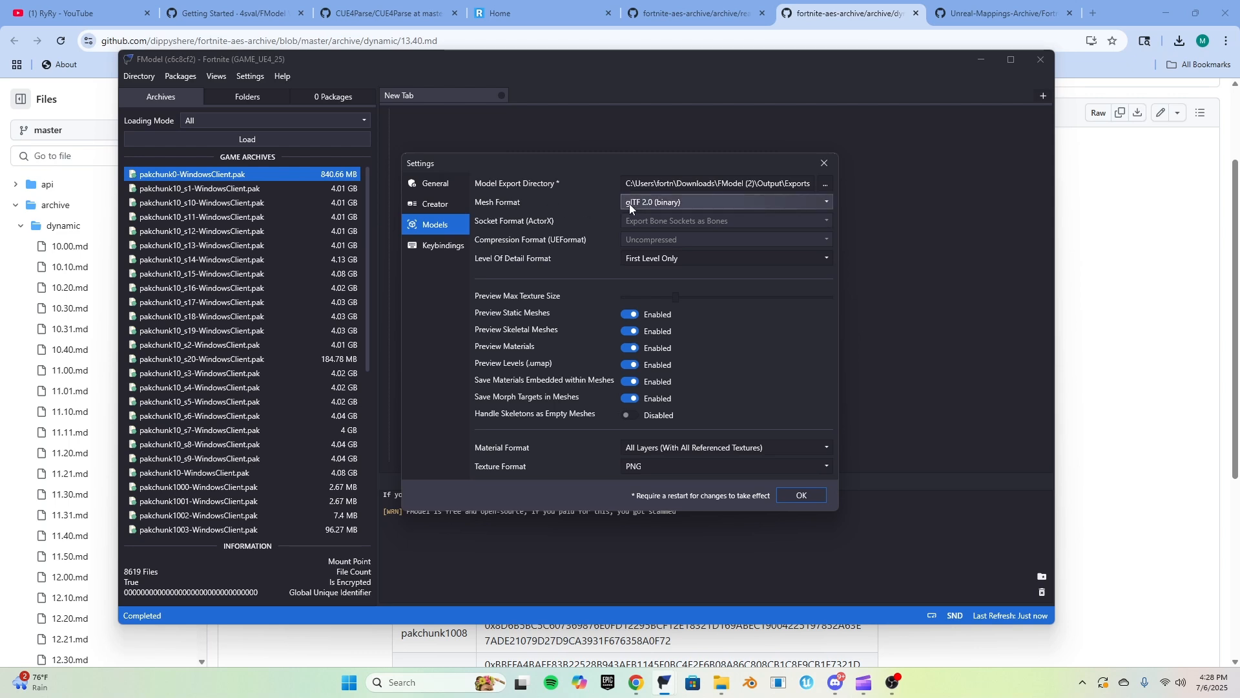
click(815, 203)
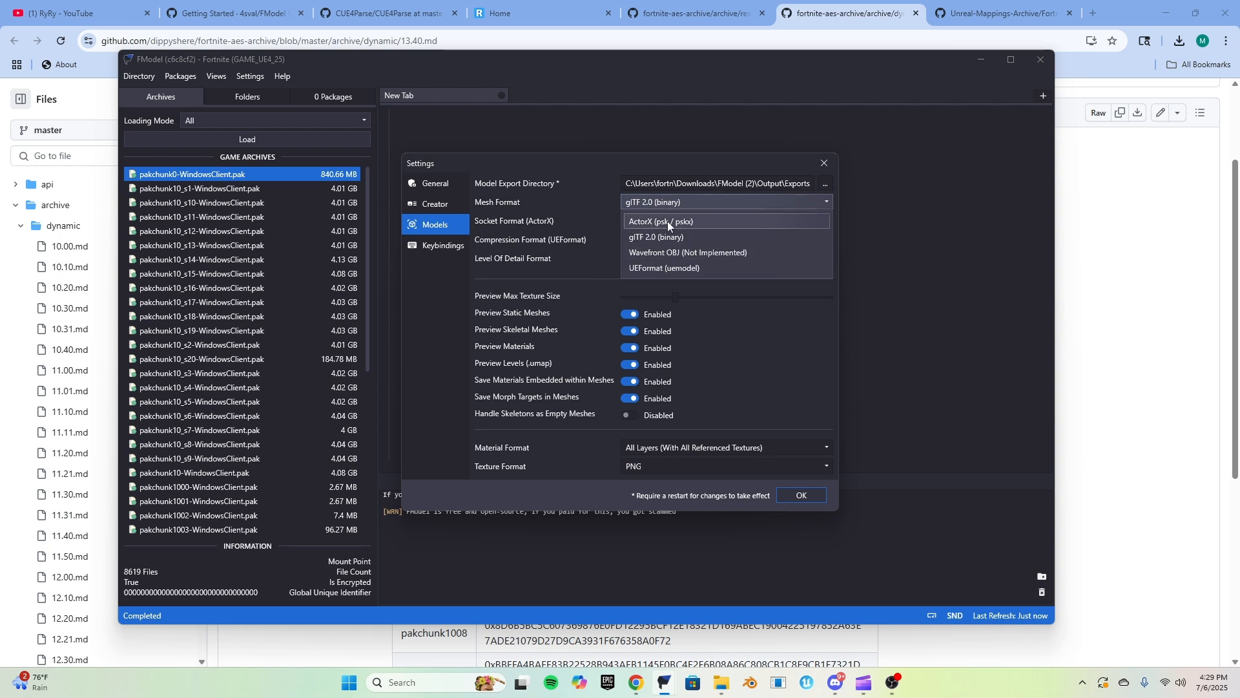
click(613, 205)
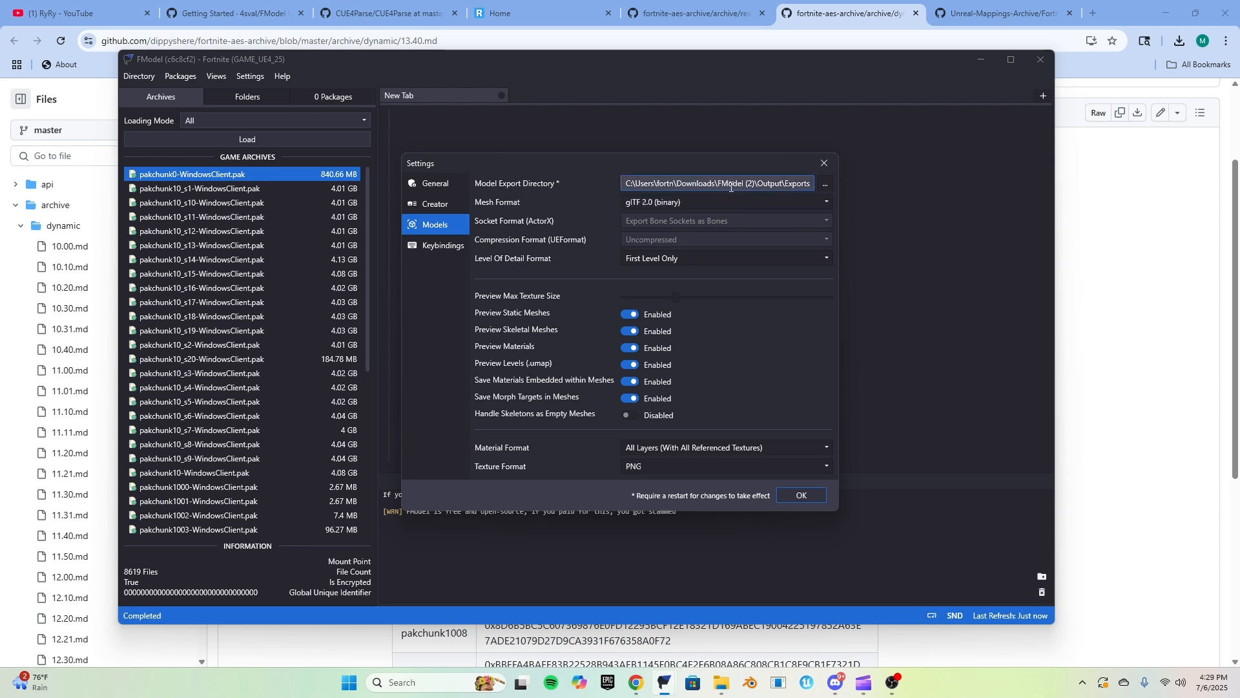
drag(731, 187, 813, 187)
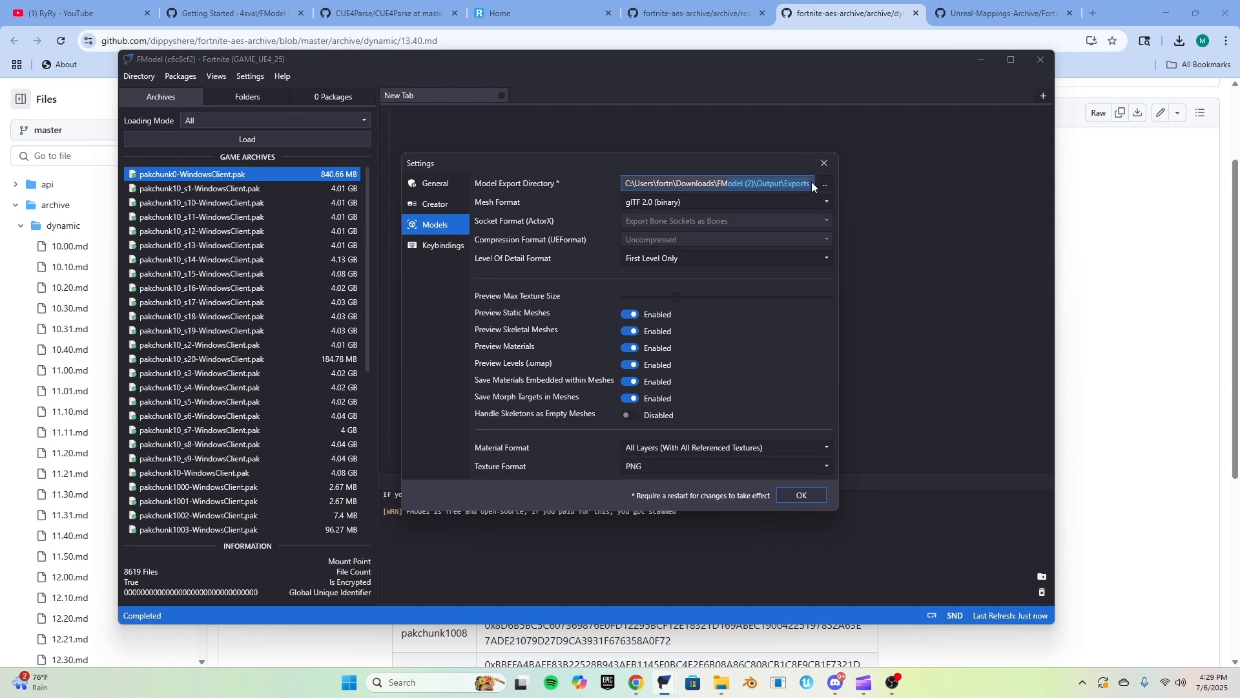
click(825, 185)
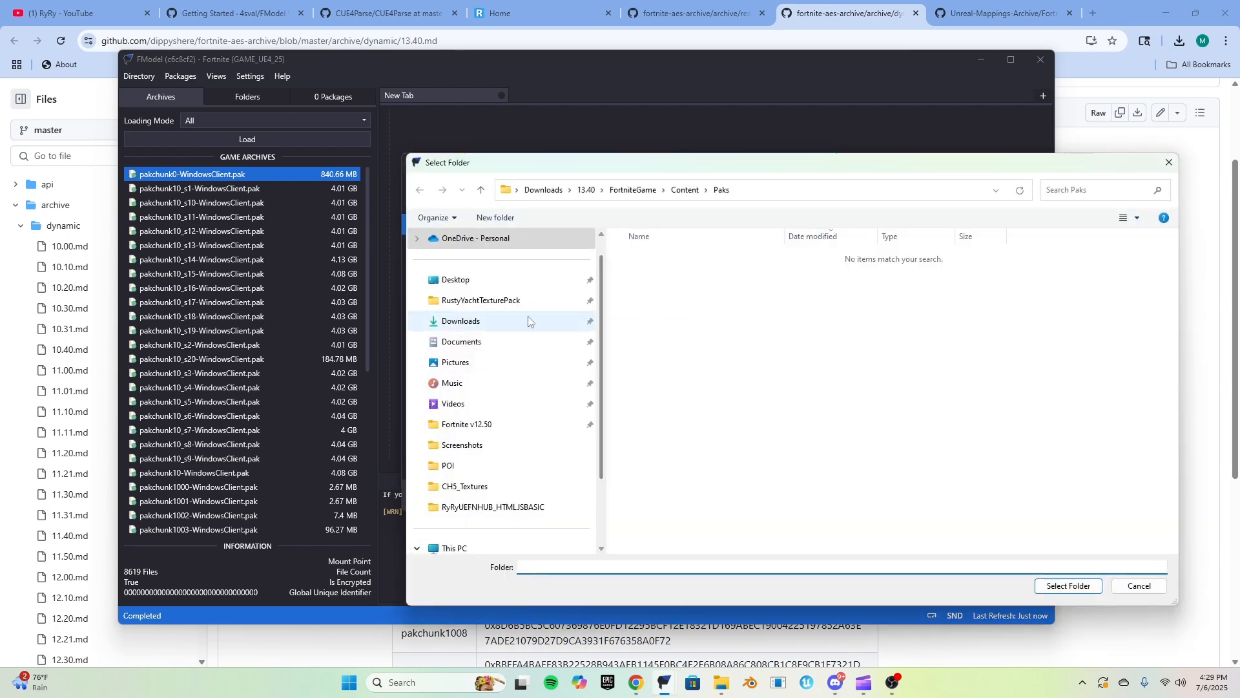
click(529, 321)
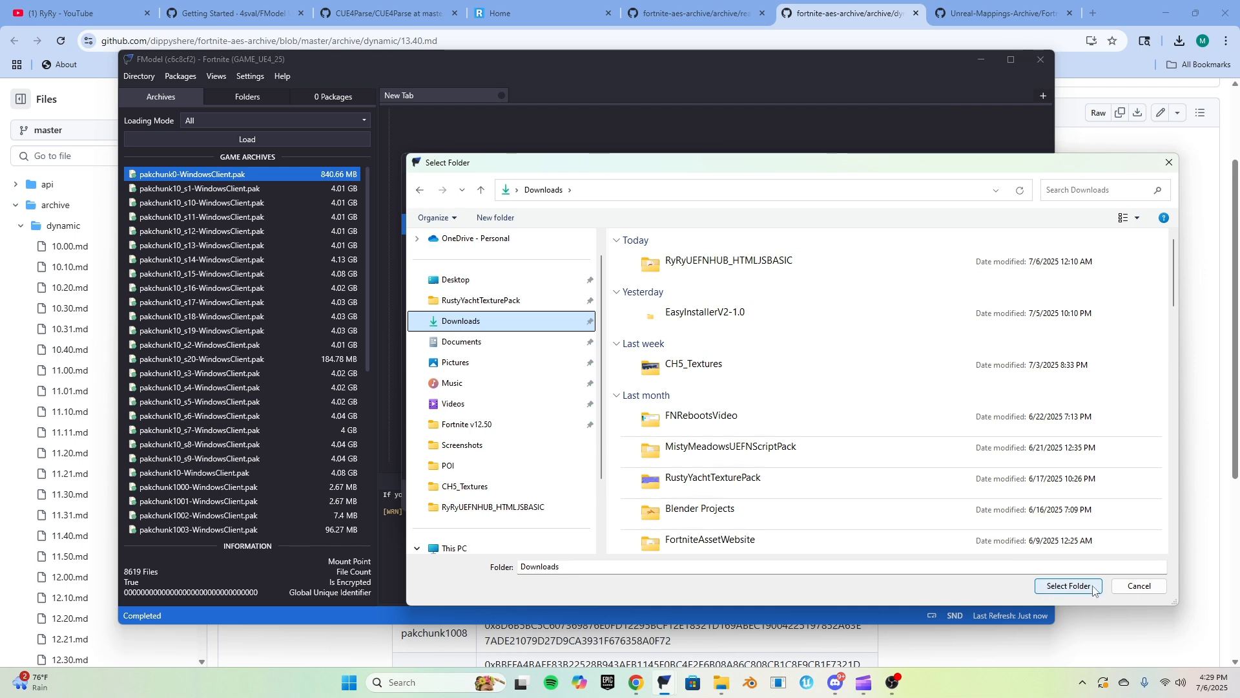
click(1139, 585)
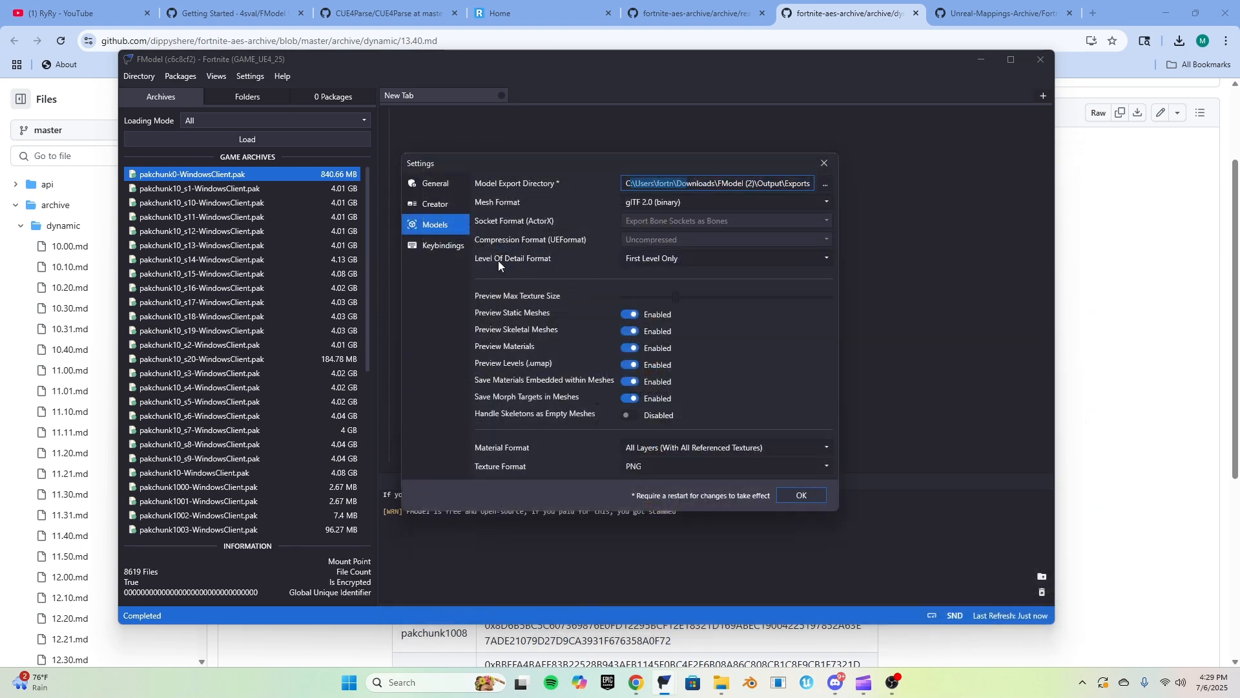
Review the level of detail options for model export and choose First Level Only
click(646, 258)
click(640, 275)
click(642, 263)
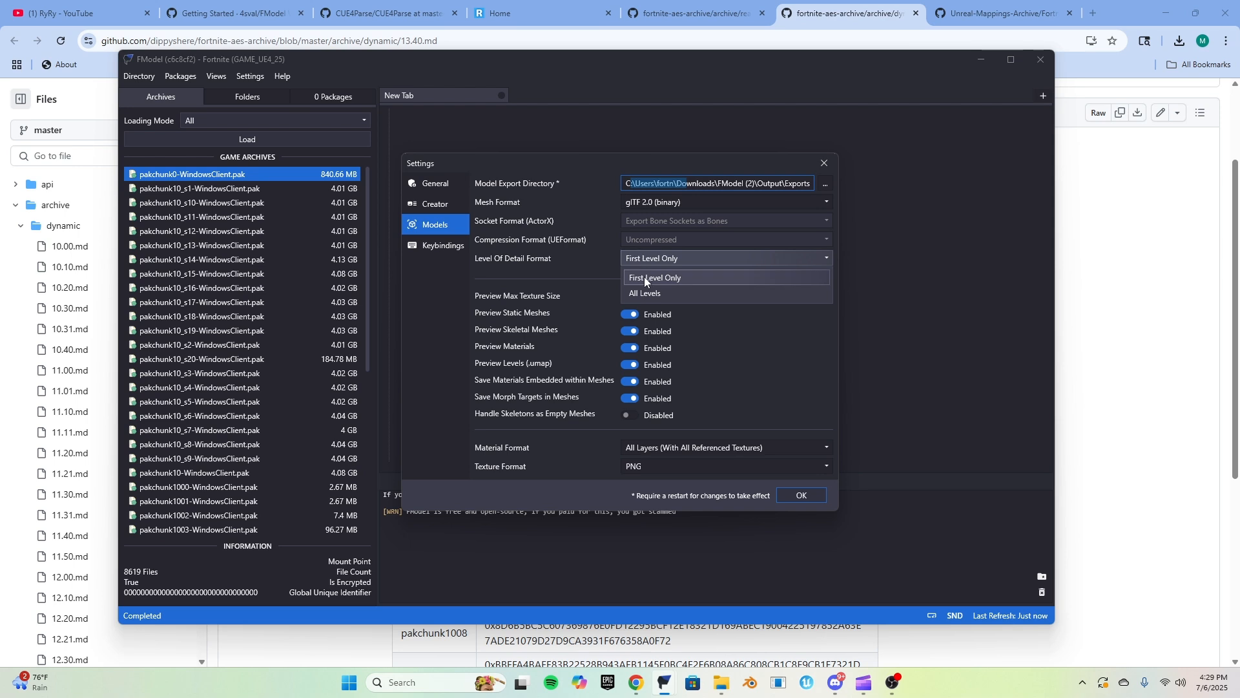
click(608, 275)
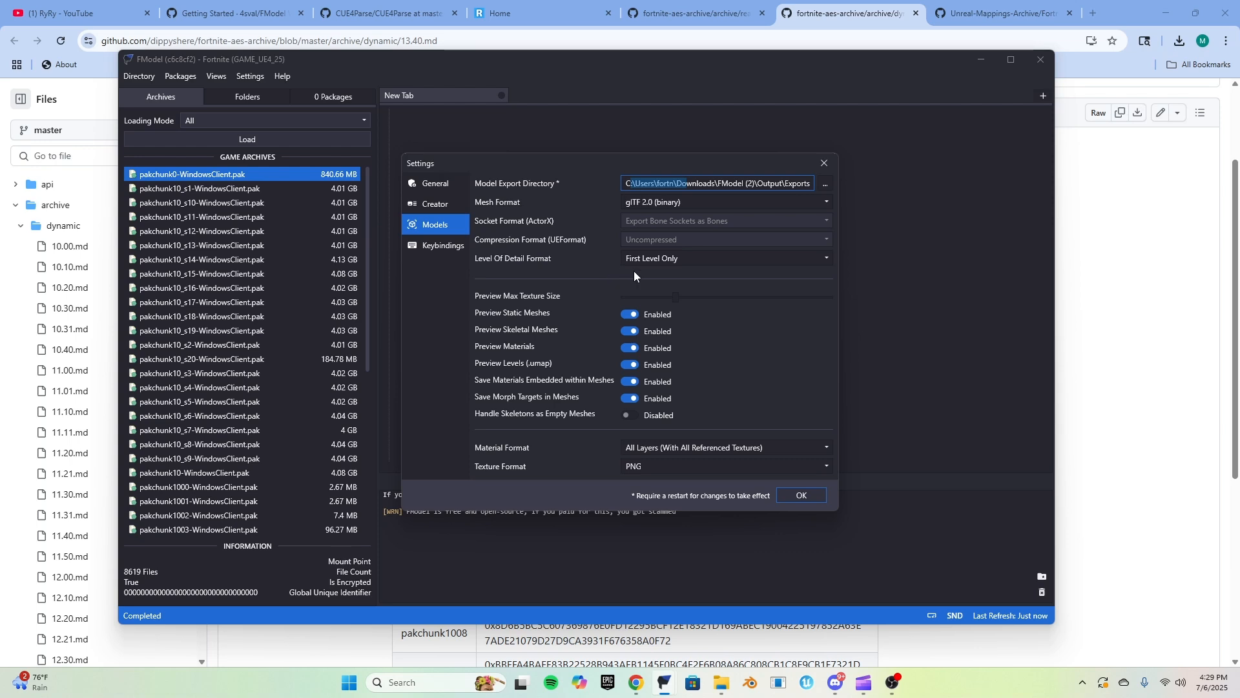
click(644, 258)
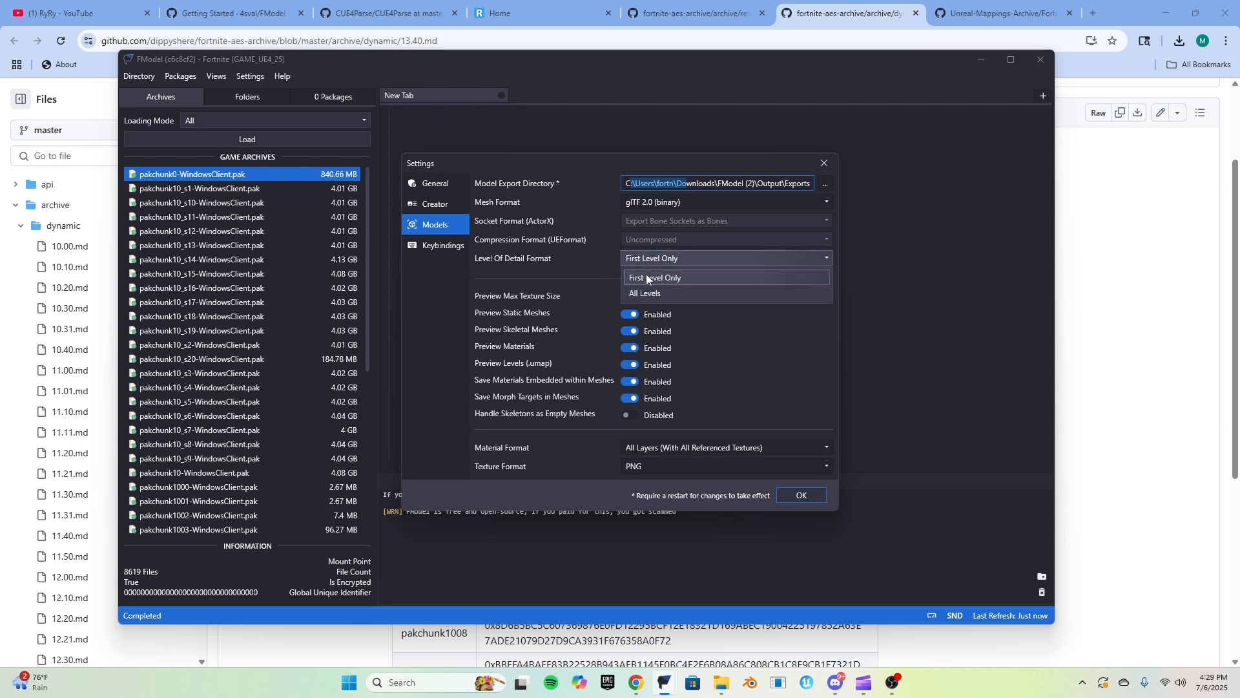
click(610, 283)
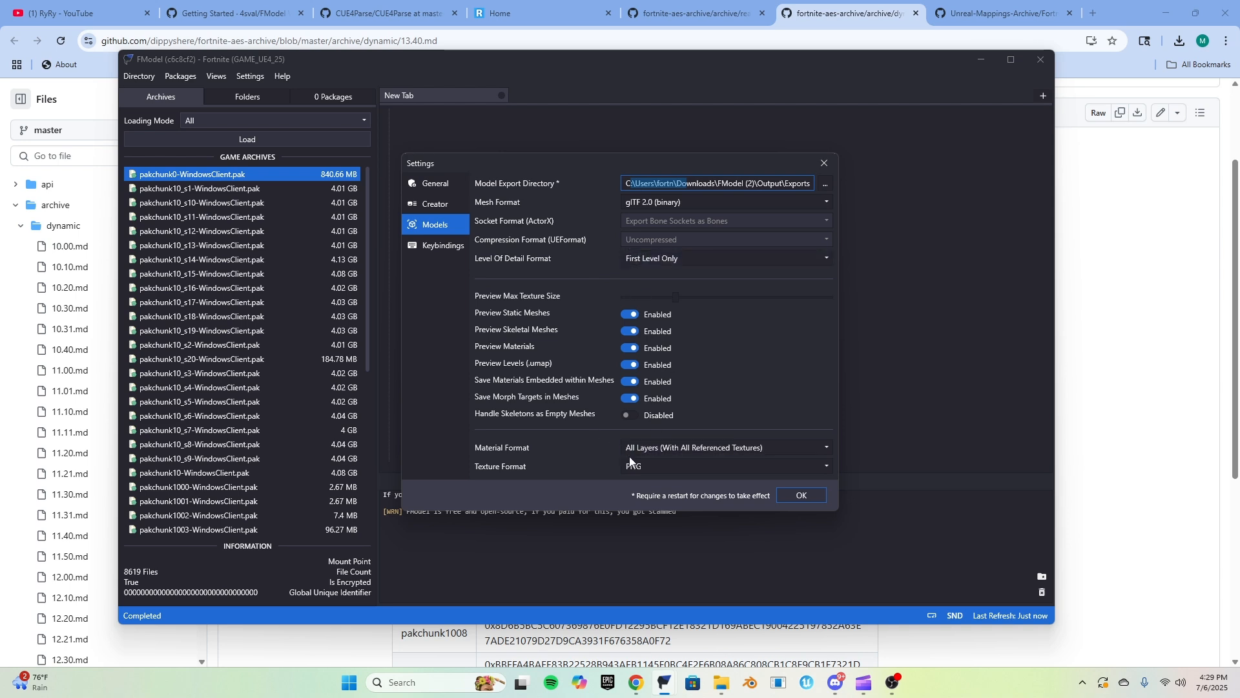
Check the available texture formats and set the material format to All Layers (With All Referenced Textures)
click(630, 465)
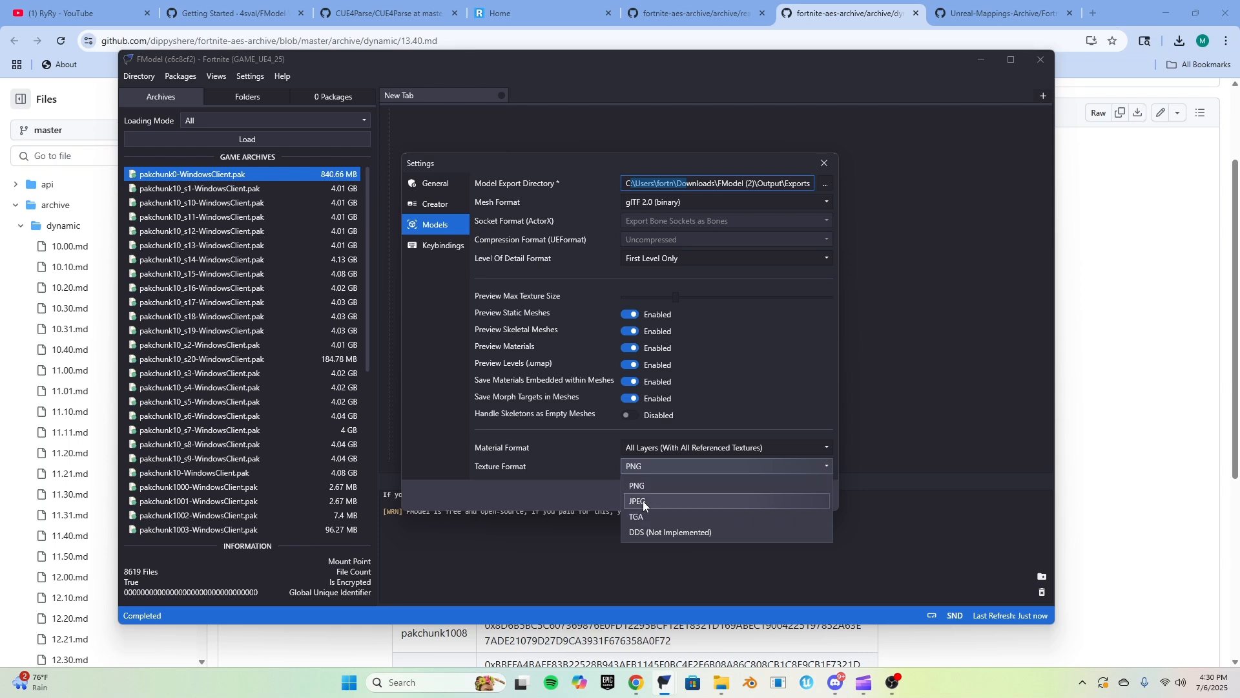
click(556, 460)
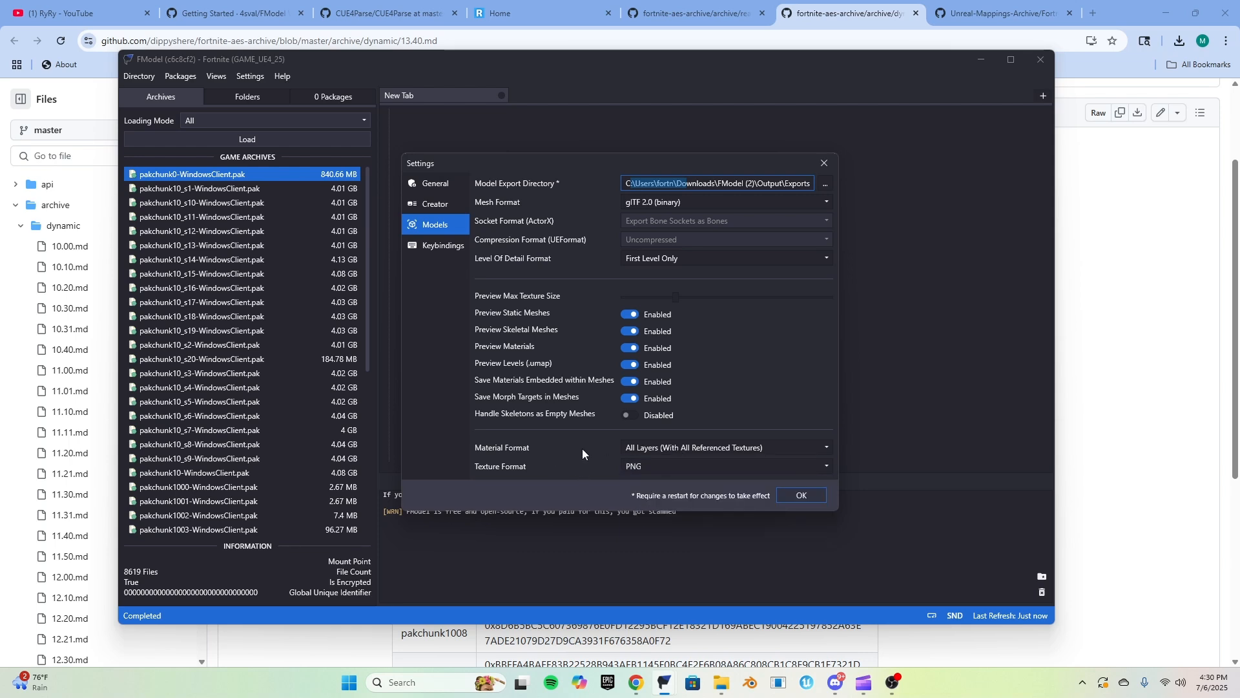
click(642, 451)
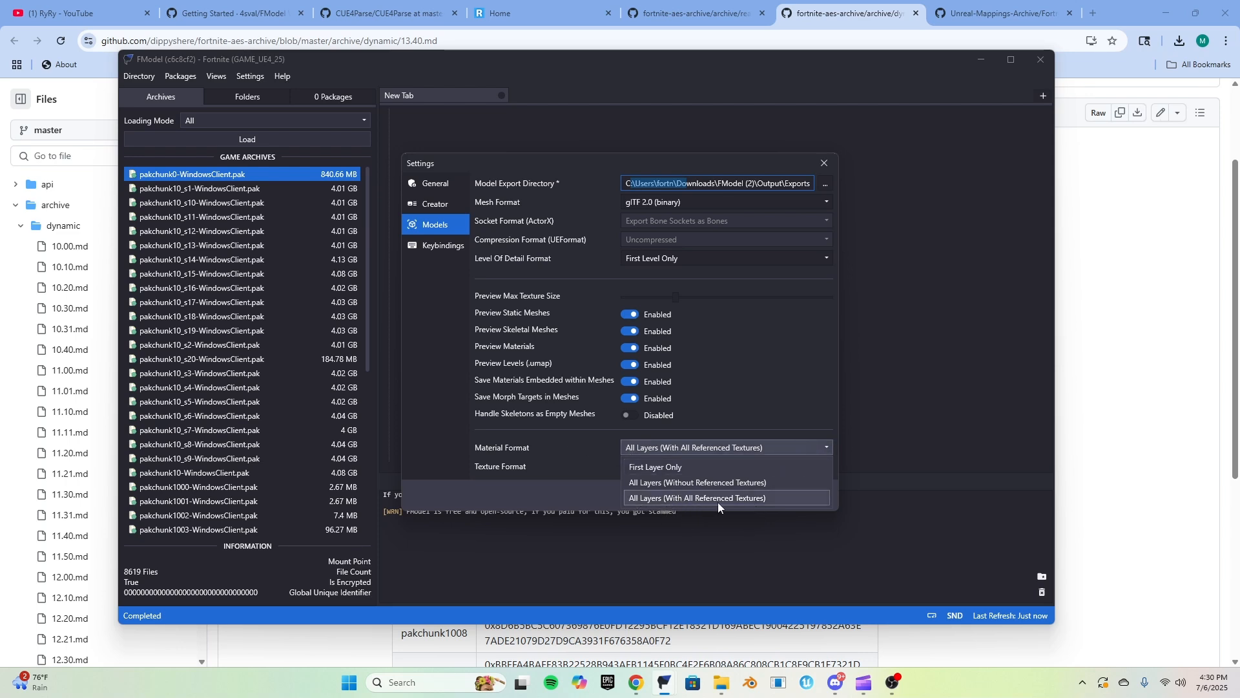
click(749, 497)
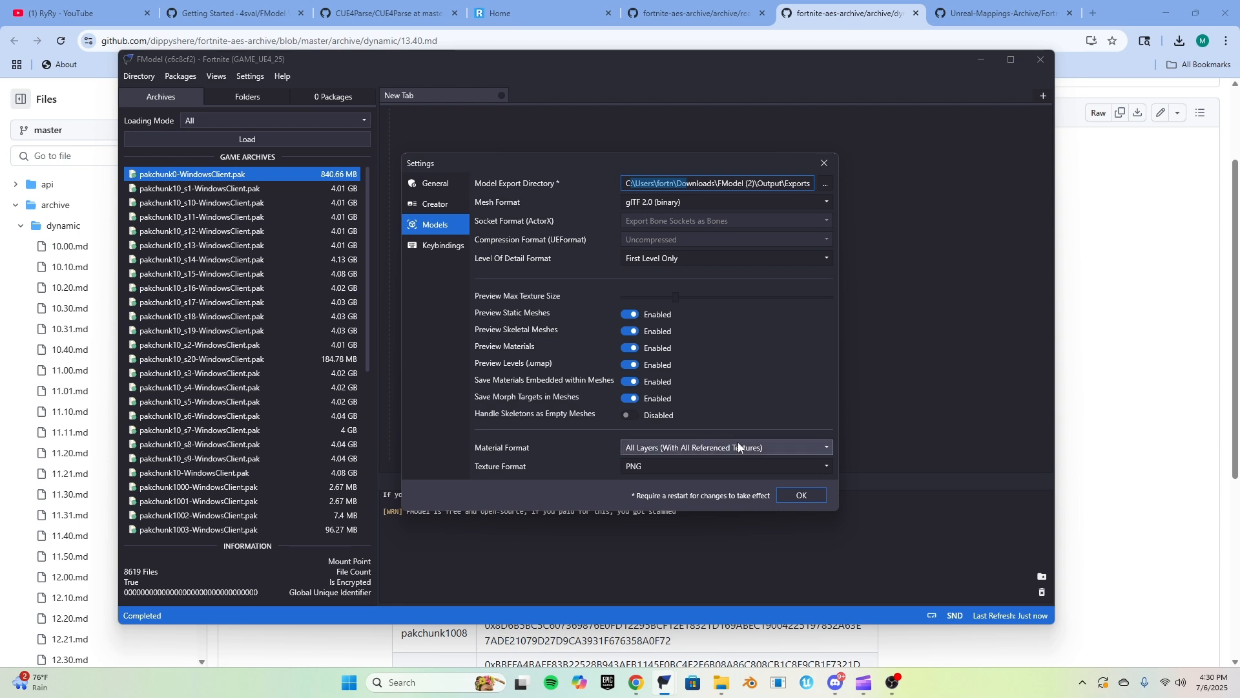
click(737, 442)
click(731, 445)
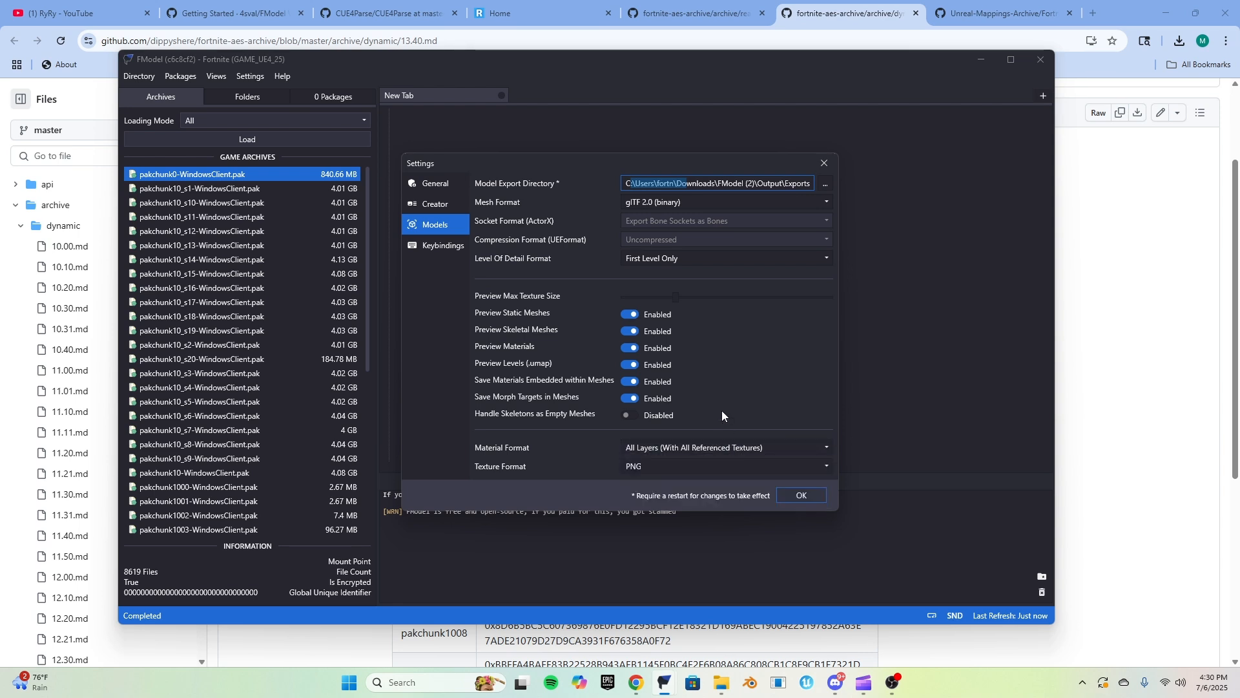
Review the keybindings, creator, general and model settings, and accept the configuration
click(440, 240)
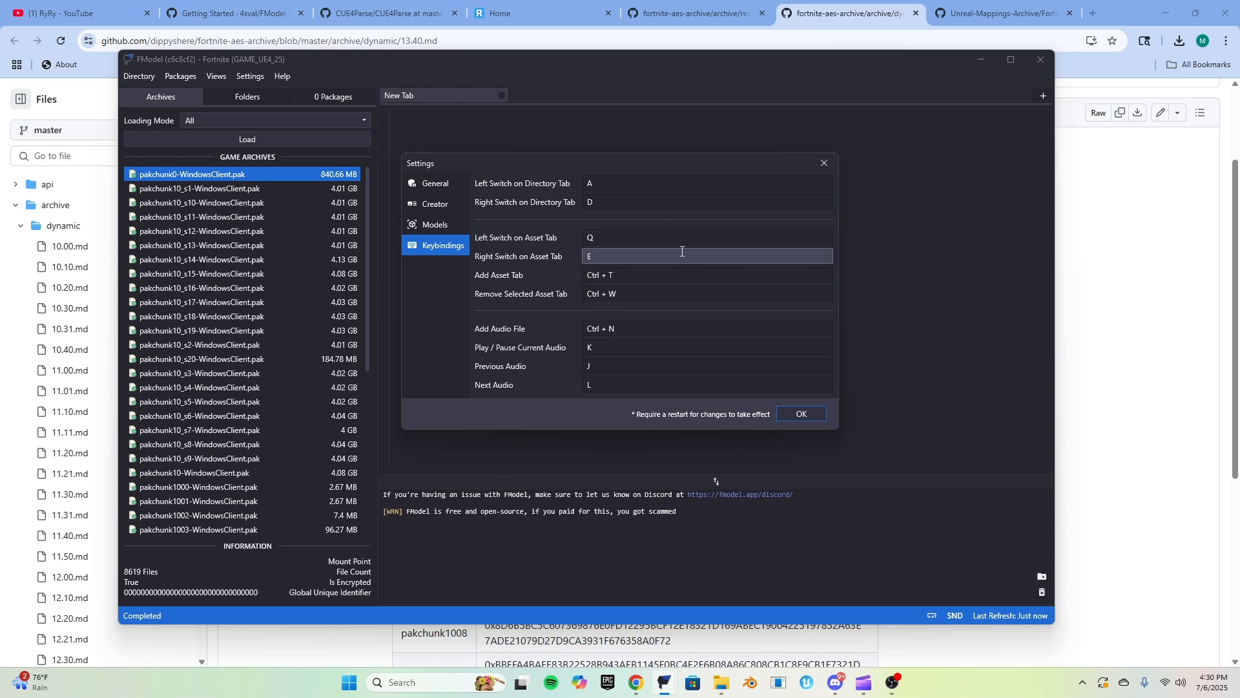
click(428, 203)
click(432, 184)
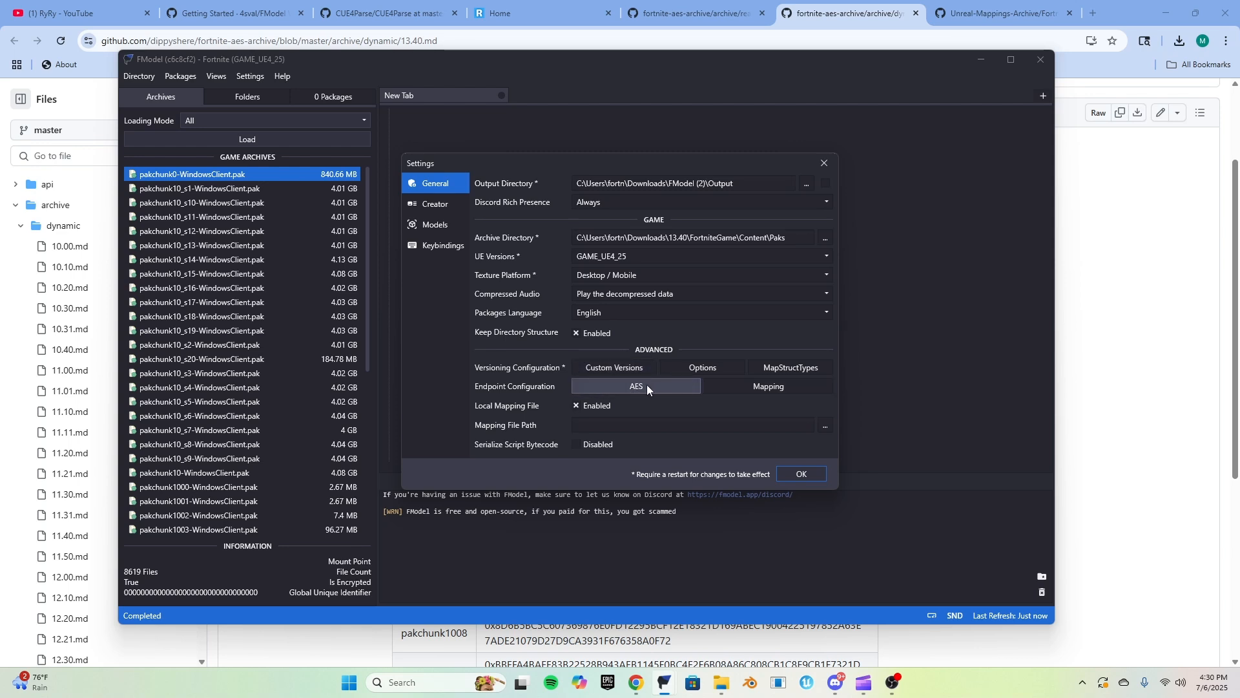
click(434, 224)
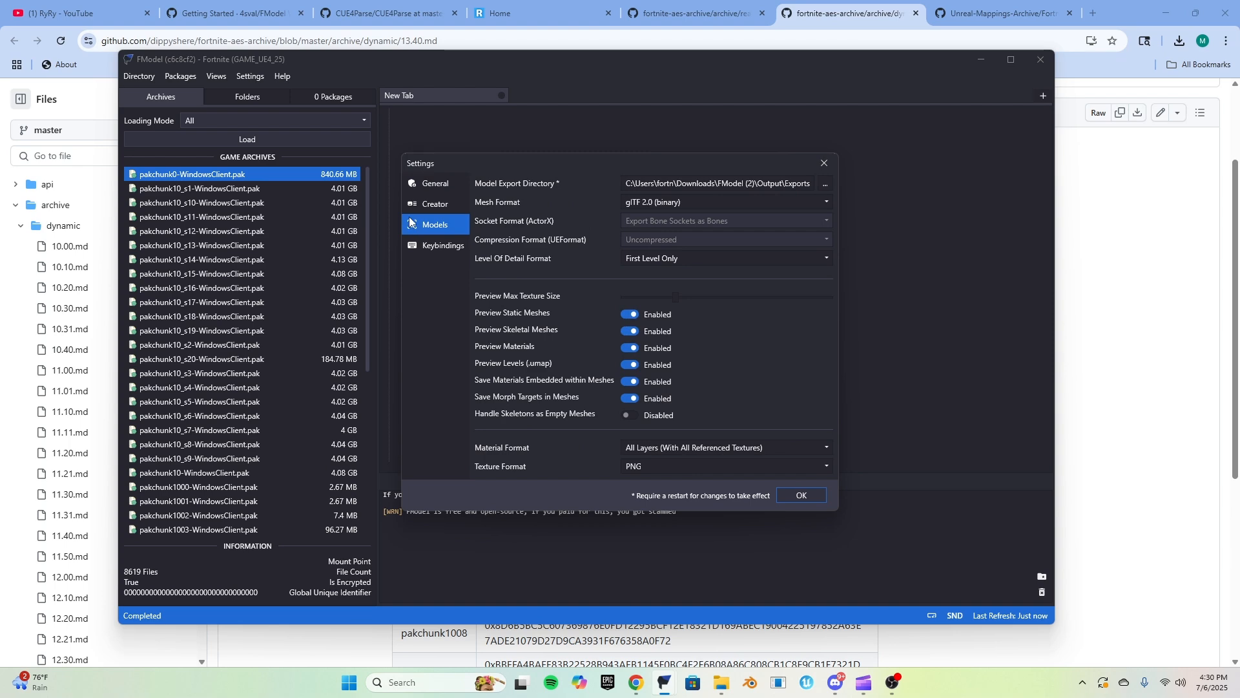
click(427, 185)
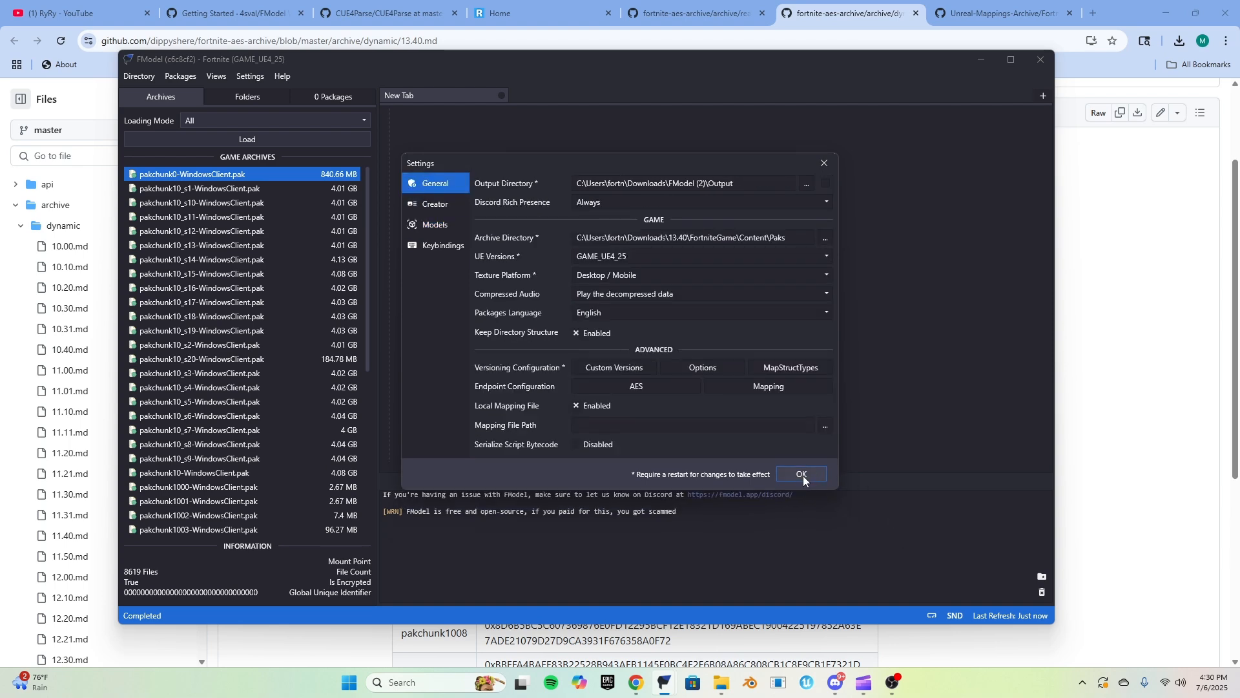
click(434, 224)
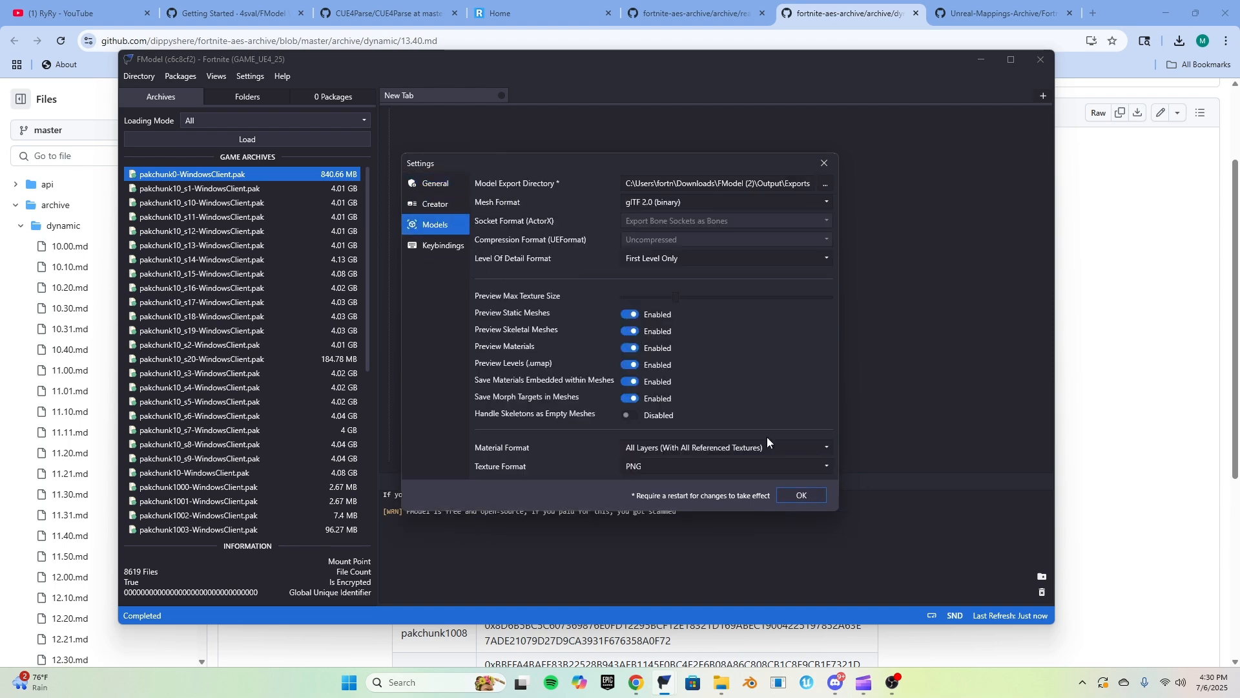
click(795, 496)
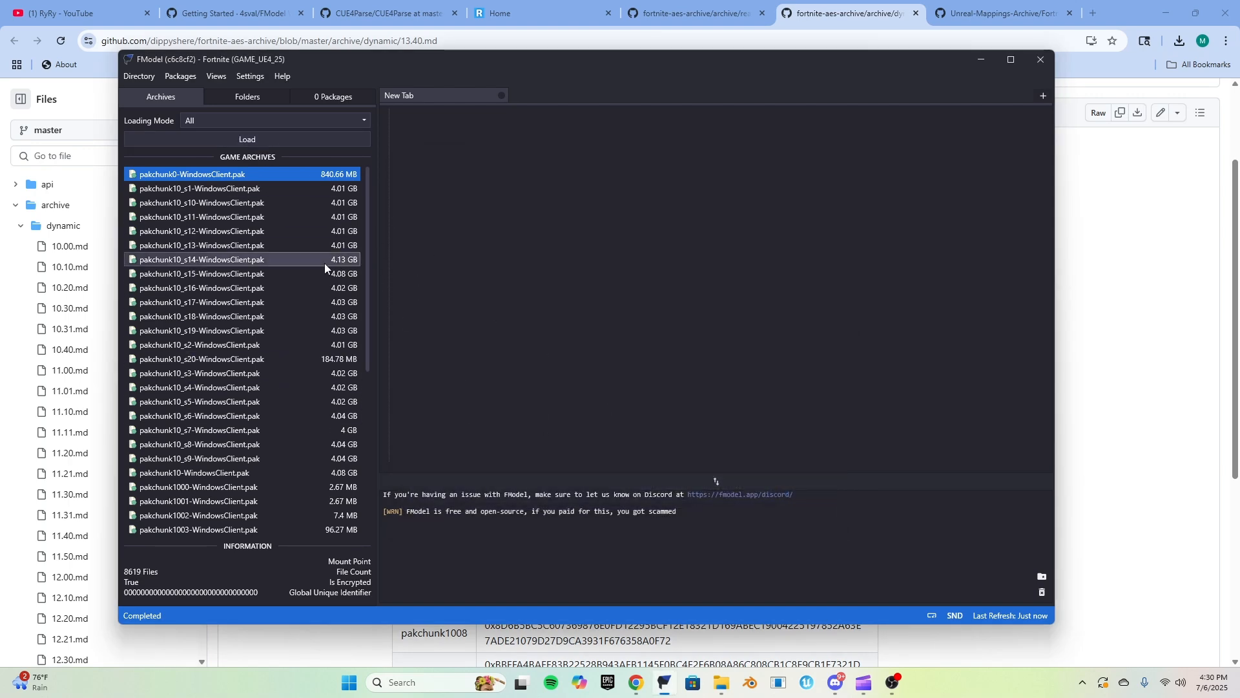
Load all game archives and check the loaded packages in the package search view
click(230, 139)
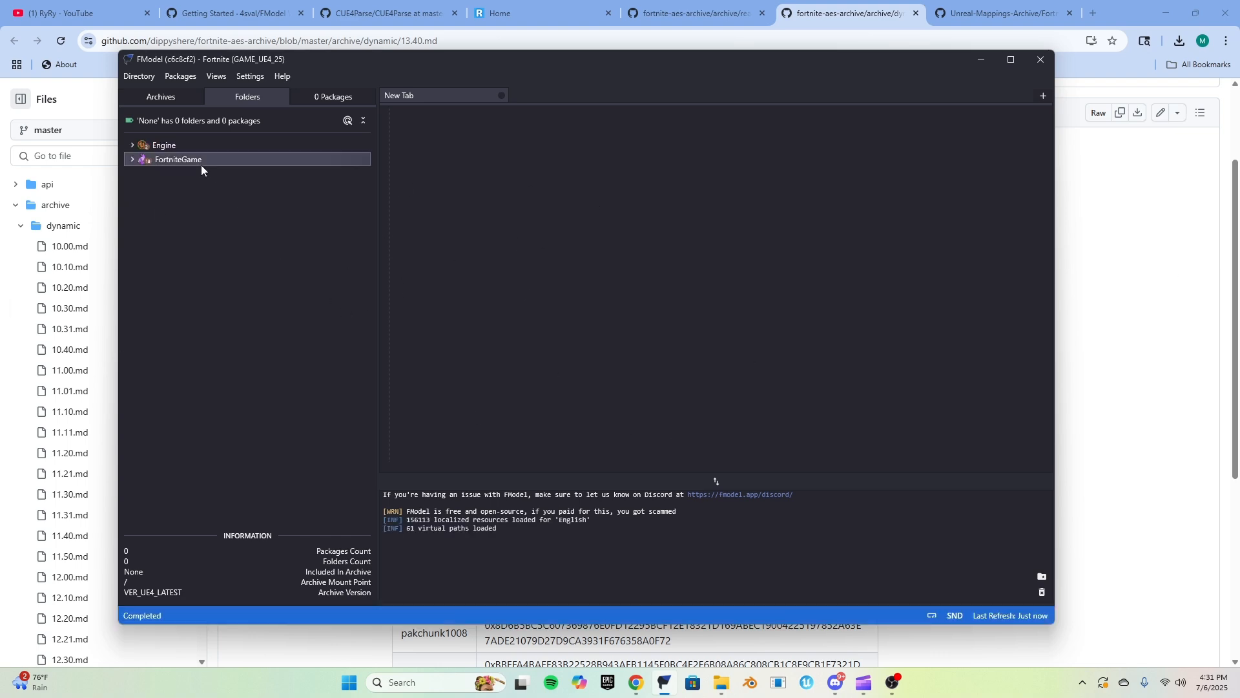
click(176, 77)
click(192, 92)
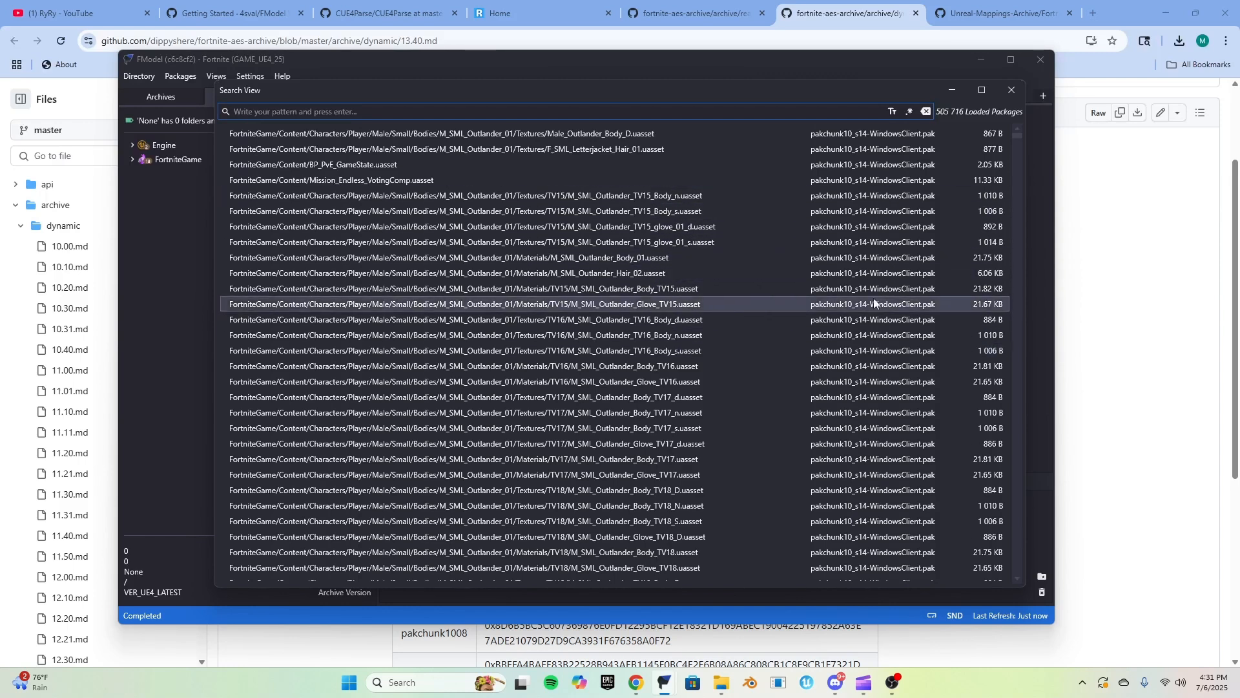
click(951, 91)
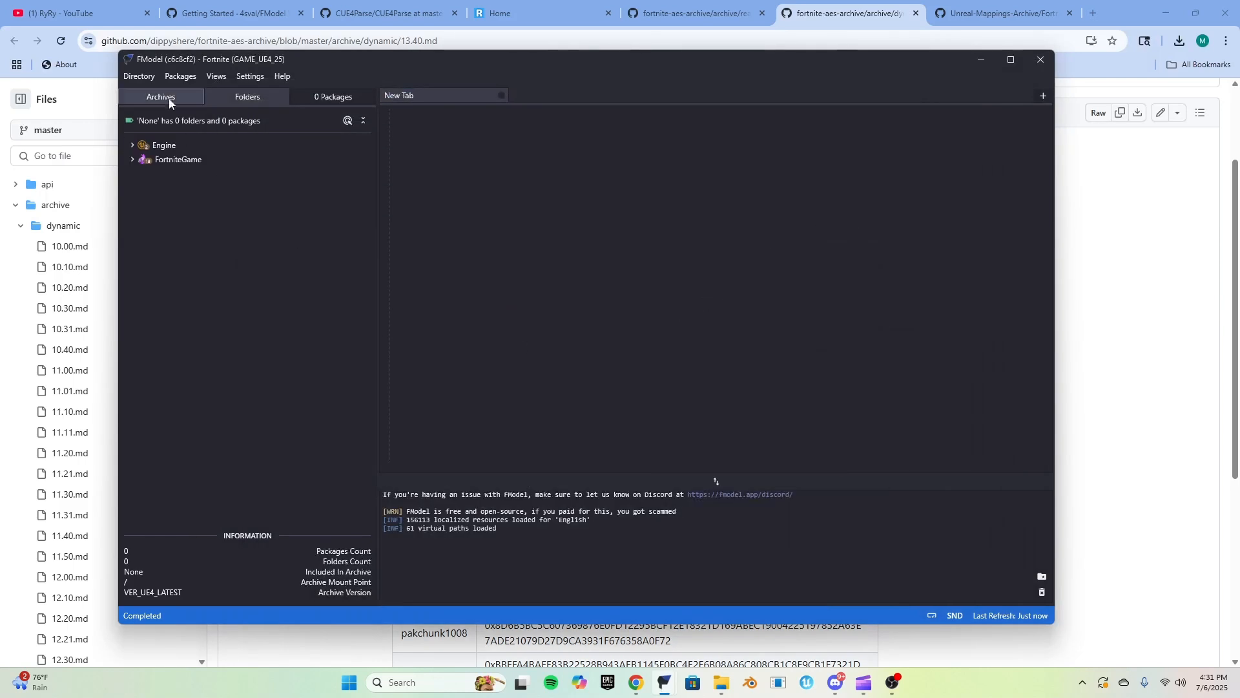
Reopen the package search, examine the list of package paths and close it
click(180, 76)
click(187, 93)
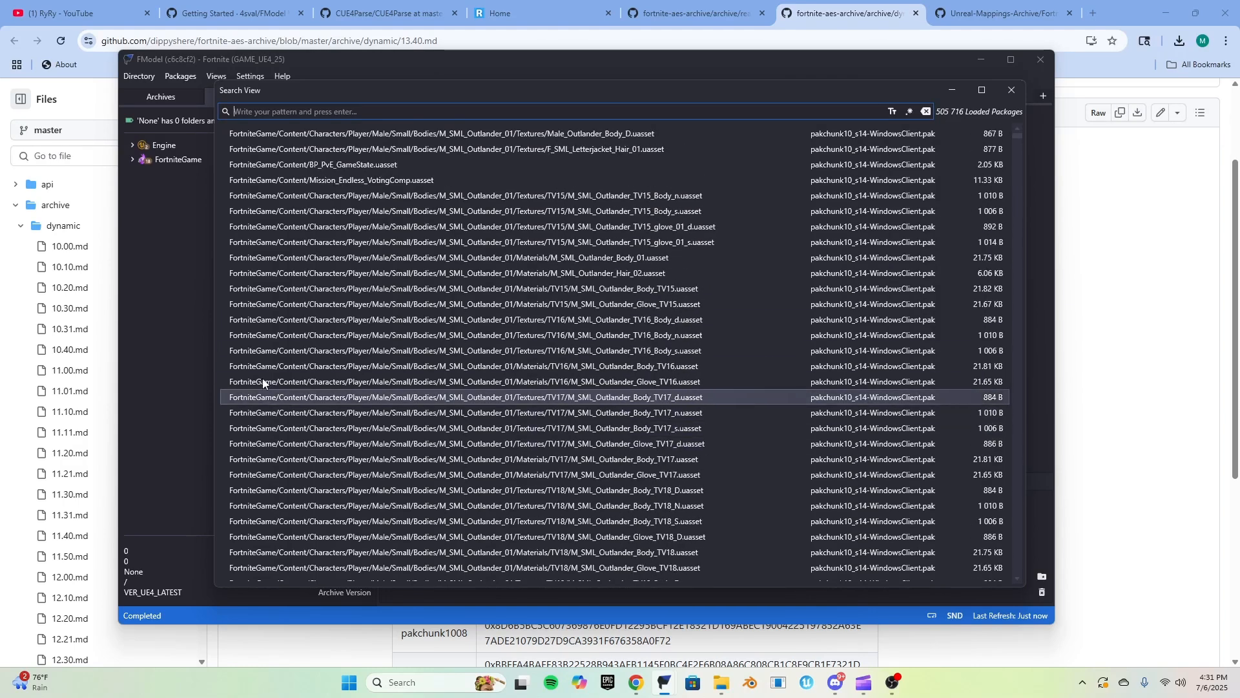
key(Escape)
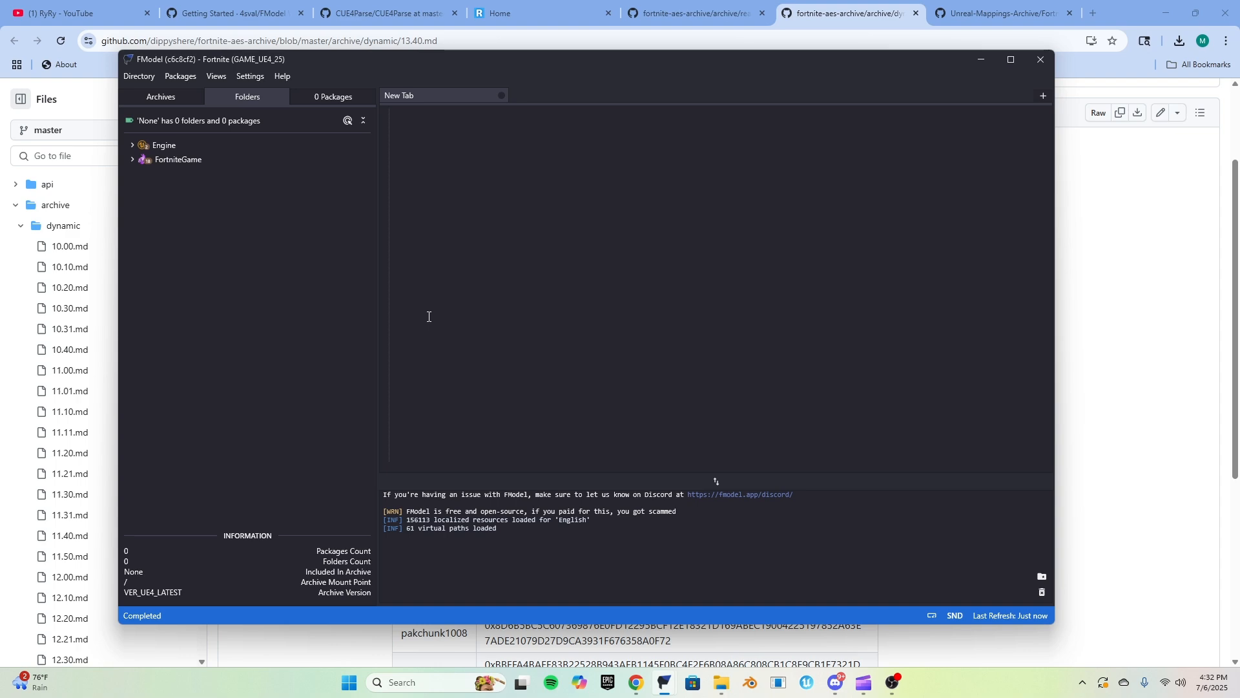
click(892, 682)
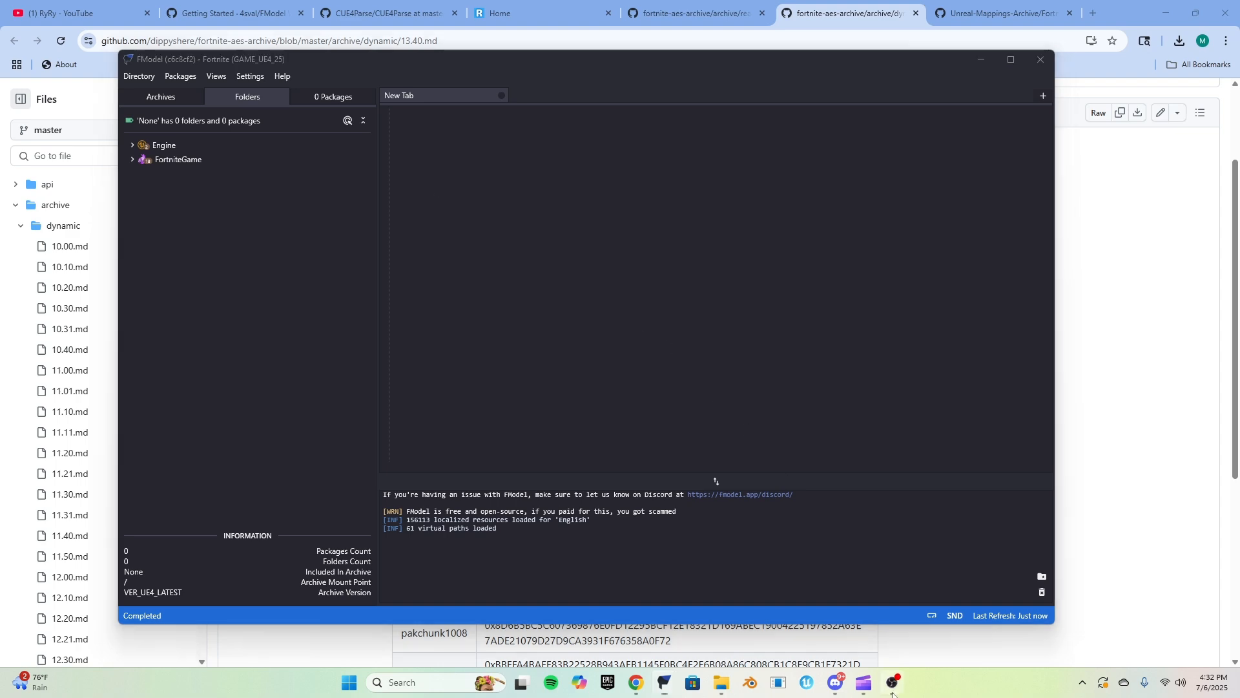